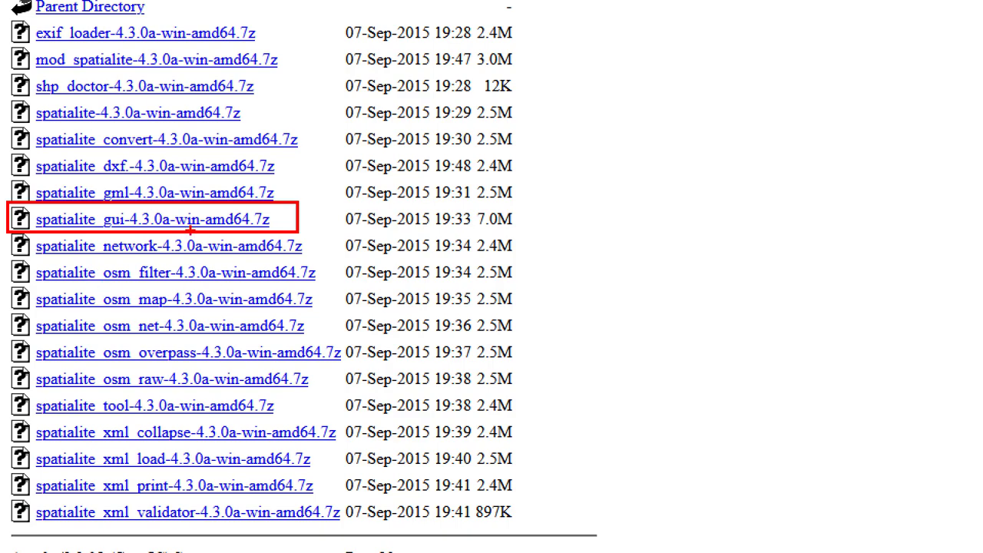
Step: Download spatialite_gui-4.3.0a-win-amd64.7z from the file index and save it to disk
{"action": "left_click", "coordinate": [172, 227]}
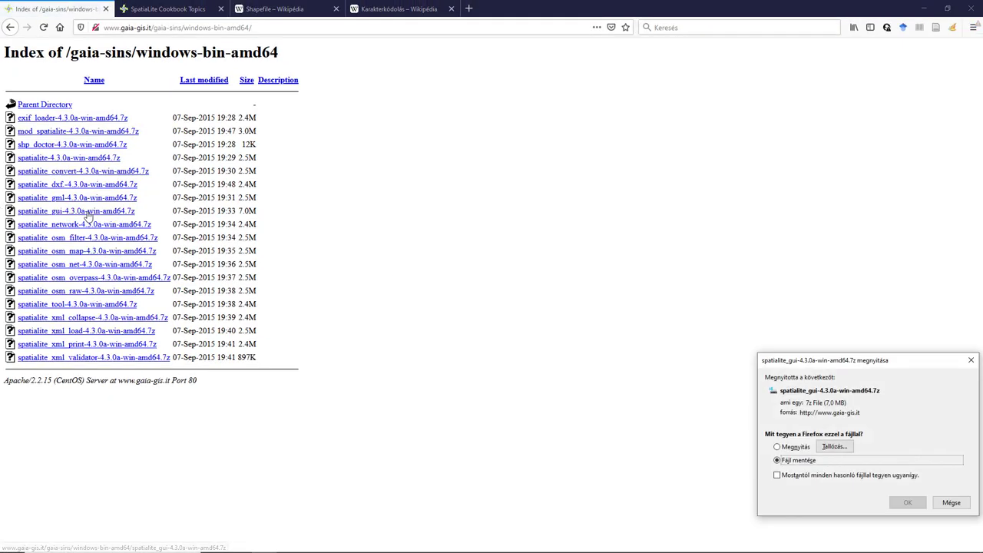
{"action": "left_click_drag", "start_coordinate": [804, 366], "coordinate": [347, 156]}
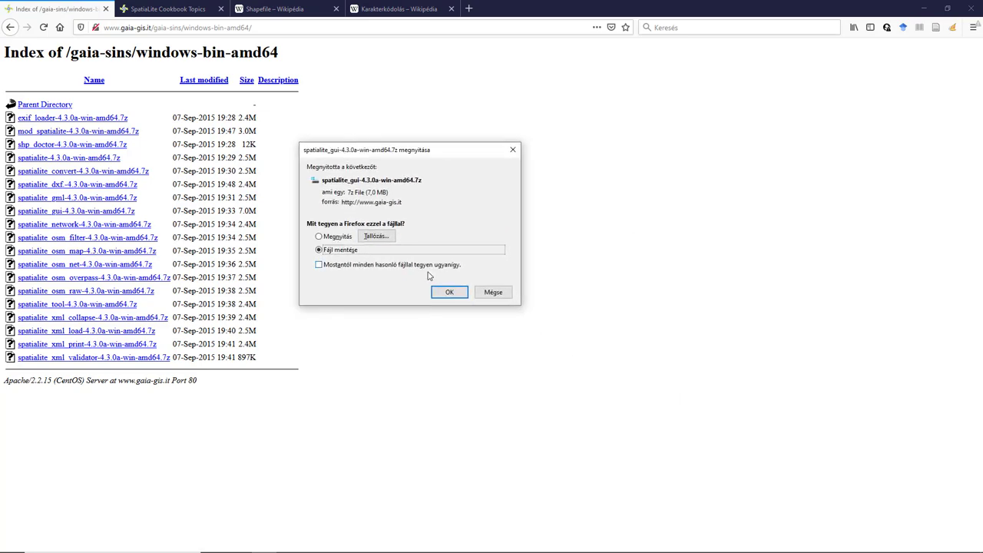
{"action": "left_click", "coordinate": [450, 292]}
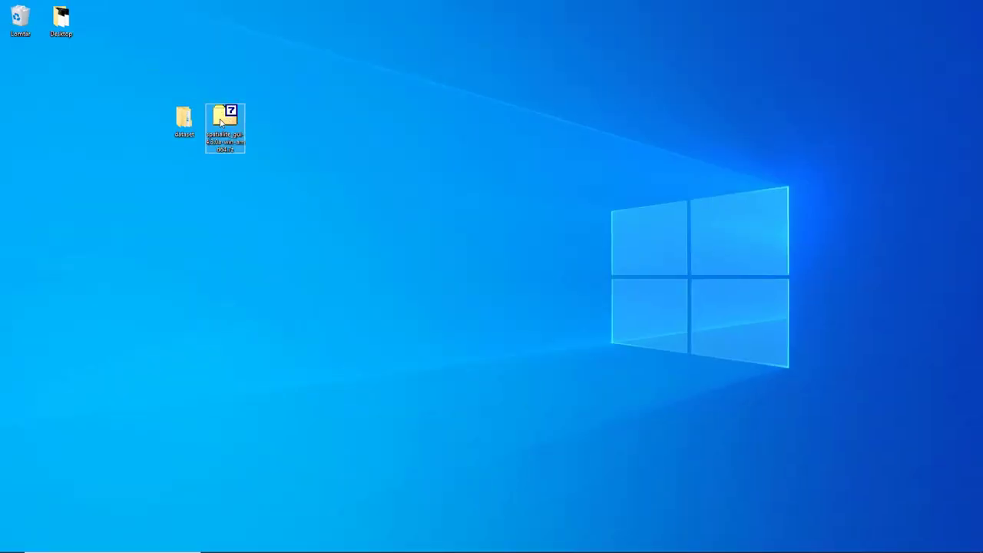
Step: Extract the spatialite_gui archive into its own folder with 7-Zip and place that folder beside the dataset folder on the desktop
{"action": "right_click", "coordinate": [274, 163]}
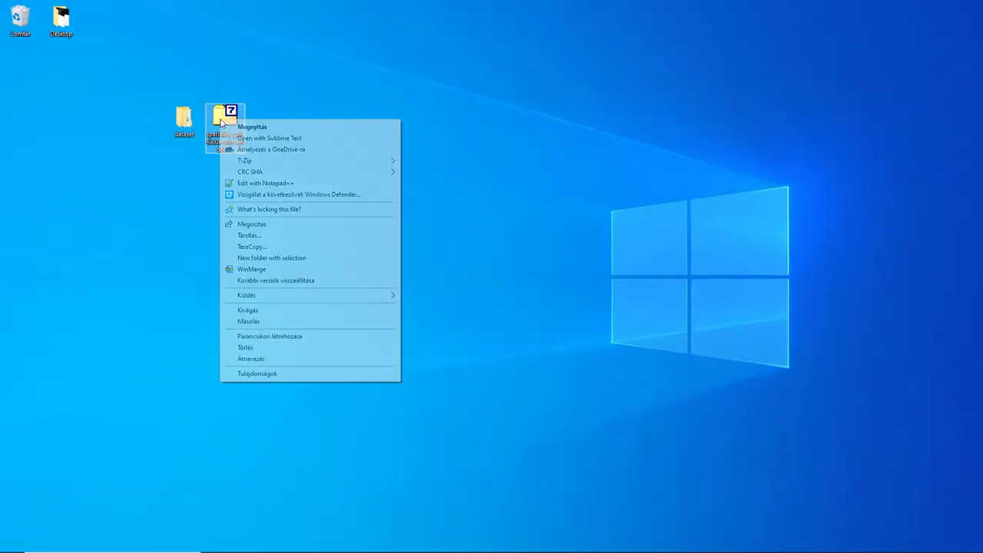
{"action": "mouse_move", "coordinate": [277, 160]}
{"action": "left_click", "coordinate": [515, 208]}
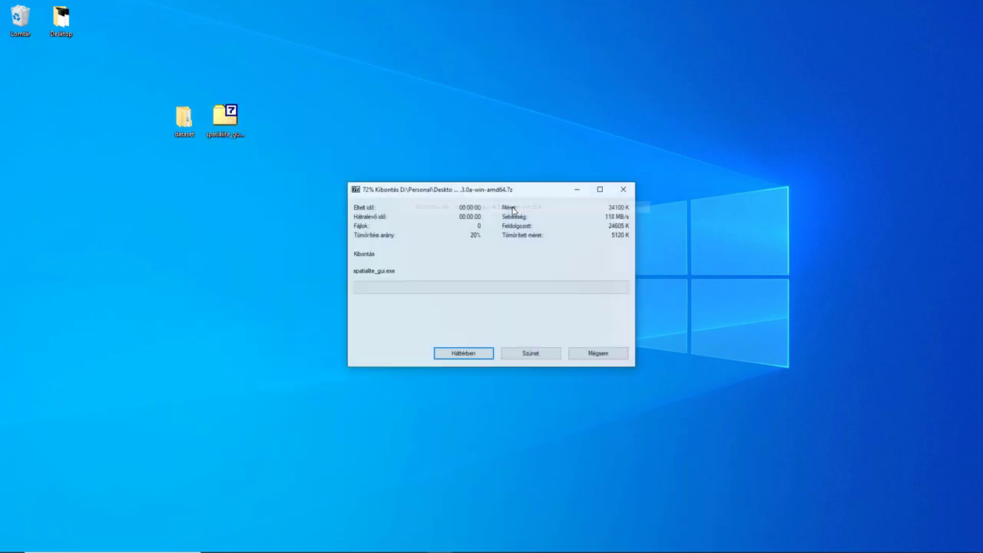
{"action": "left_click_drag", "start_coordinate": [20, 68], "coordinate": [146, 127]}
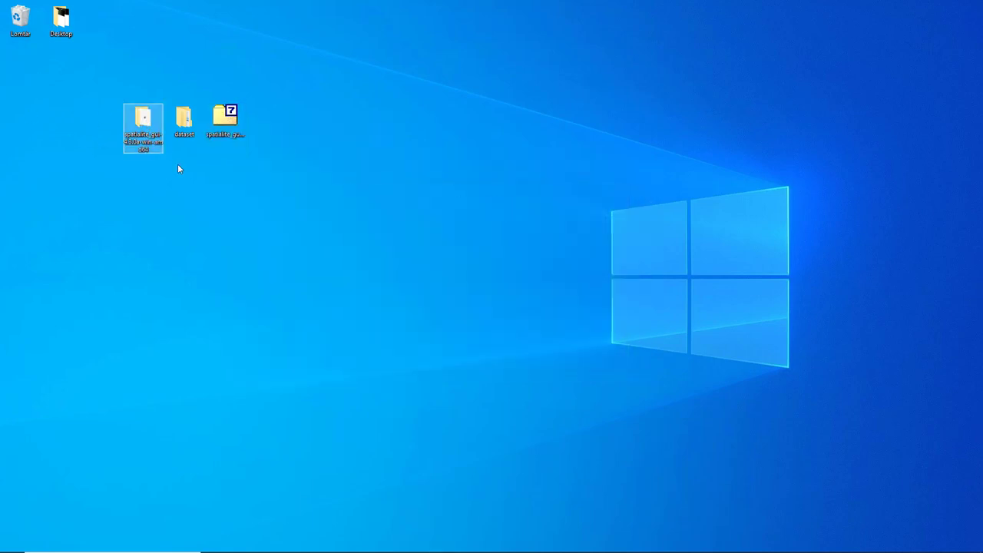
Step: Launch spatialite_gui.exe from the extracted folder to check the program, and close its window
{"action": "double_click", "coordinate": [149, 127]}
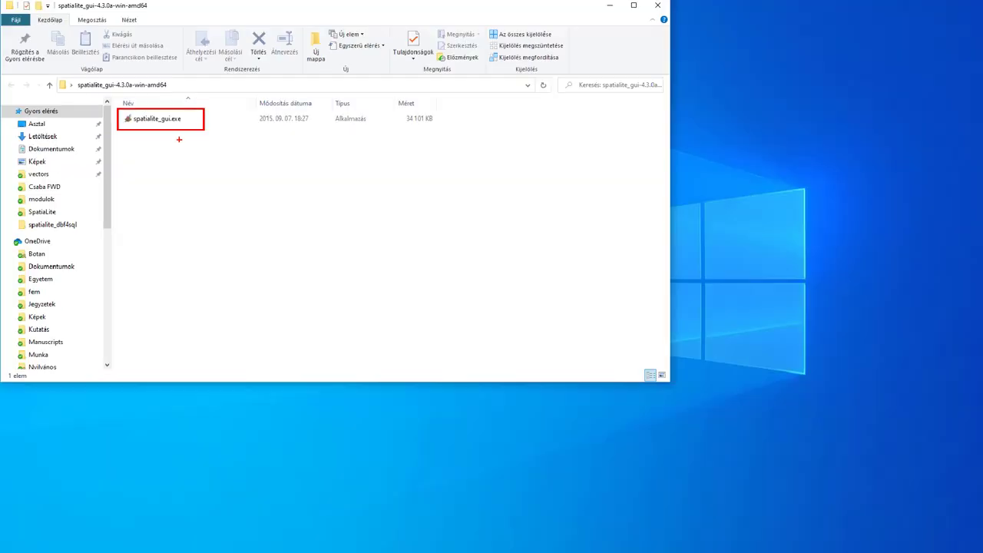
{"action": "double_click", "coordinate": [188, 135]}
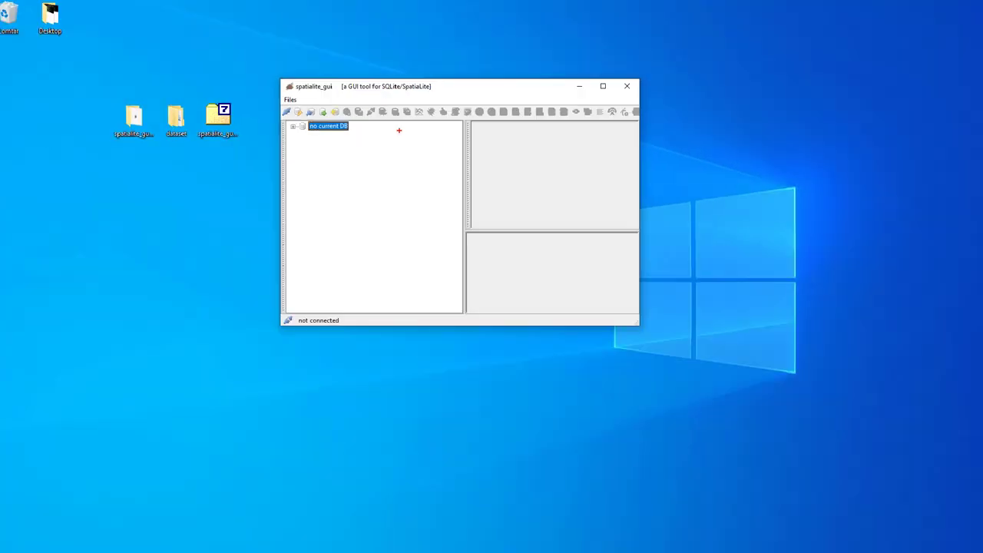
{"action": "left_click", "coordinate": [626, 87]}
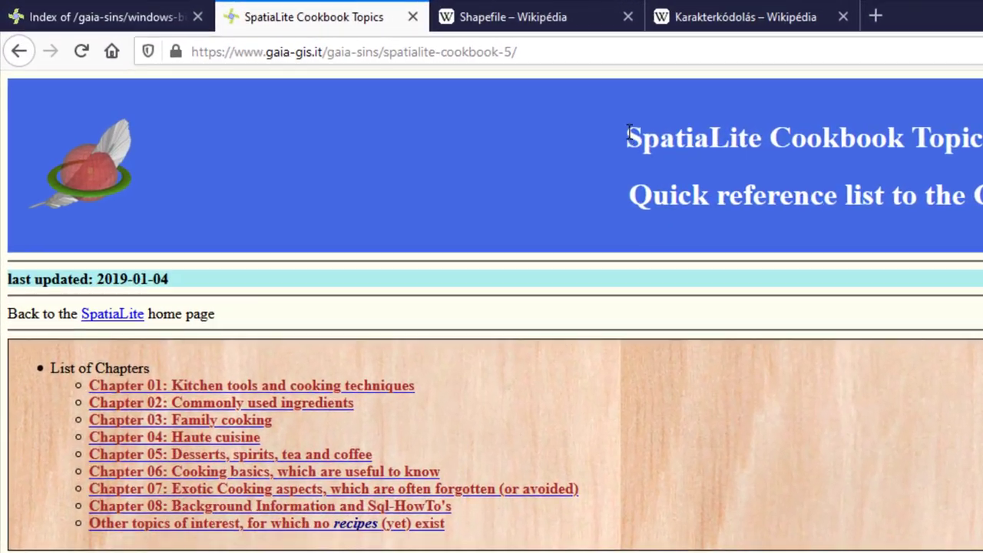
Step: Switch to the SpatiaLite Cookbook in Firefox and open the ISTAT dataset download topic of Chapter 01
{"action": "triple_click", "coordinate": [518, 115]}
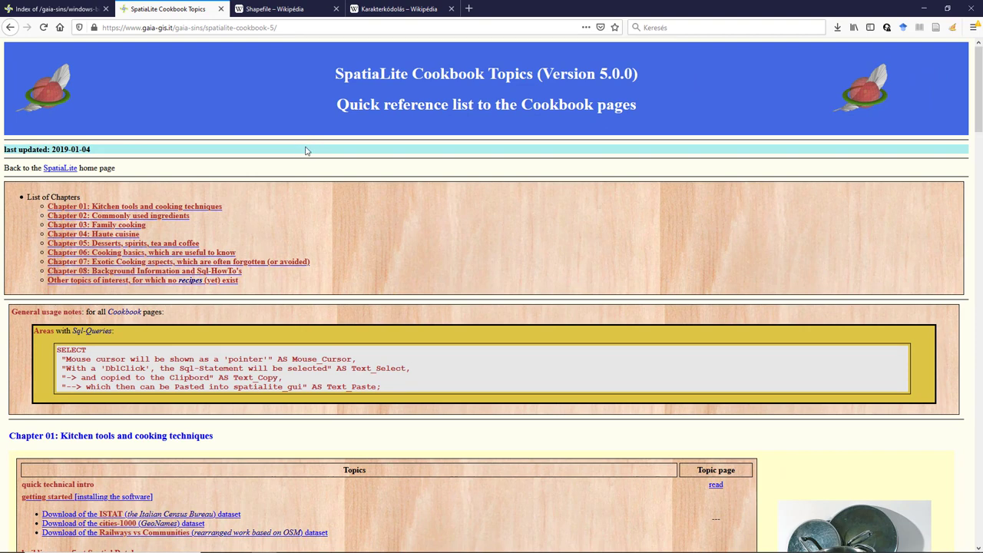
{"action": "scroll", "coordinate": [323, 131], "scroll_direction": "down", "scroll_amount": 1}
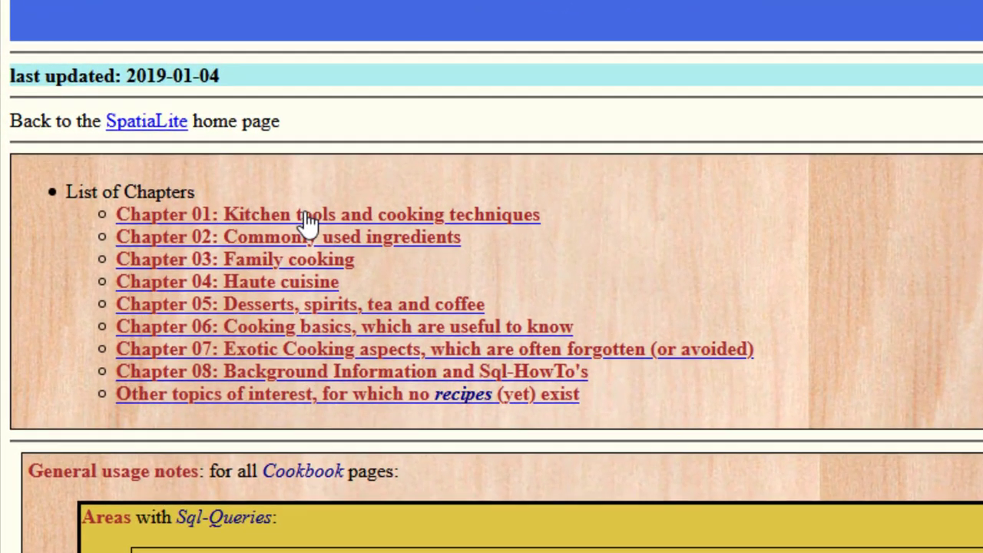
{"action": "left_click", "coordinate": [307, 220]}
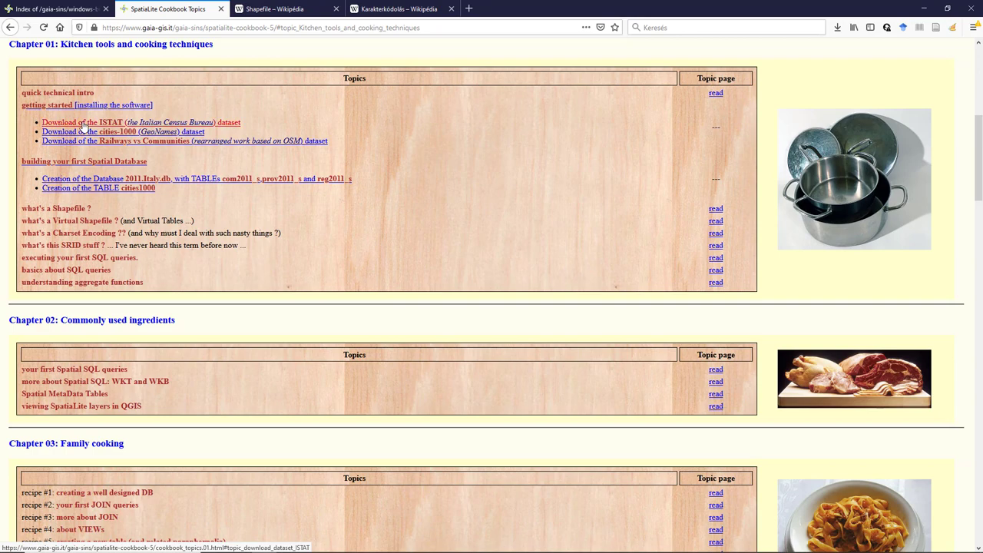
{"action": "left_click", "coordinate": [83, 127]}
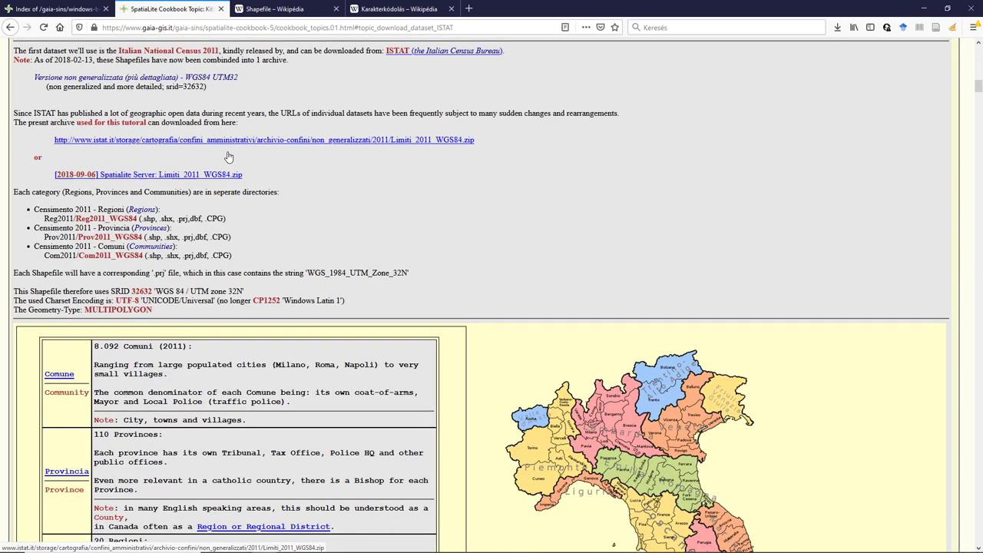
Step: Examine the ISTAT dataset description, including the community, province and region levels and the map of Italy
{"action": "scroll", "coordinate": [228, 156], "scroll_direction": "down", "scroll_amount": 1}
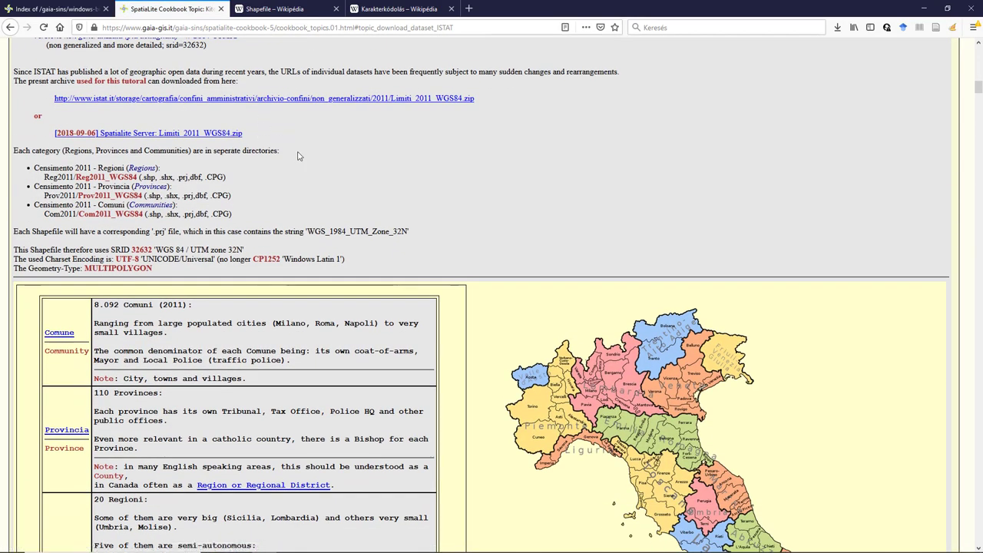
{"action": "scroll", "coordinate": [299, 156], "scroll_direction": "down", "scroll_amount": 5}
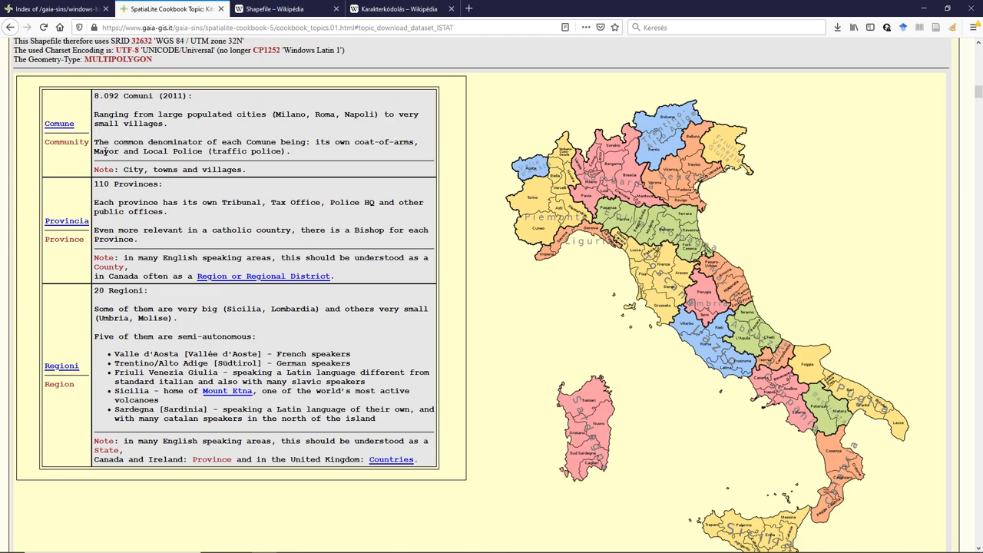
{"action": "scroll", "coordinate": [393, 256], "scroll_direction": "down", "scroll_amount": 1}
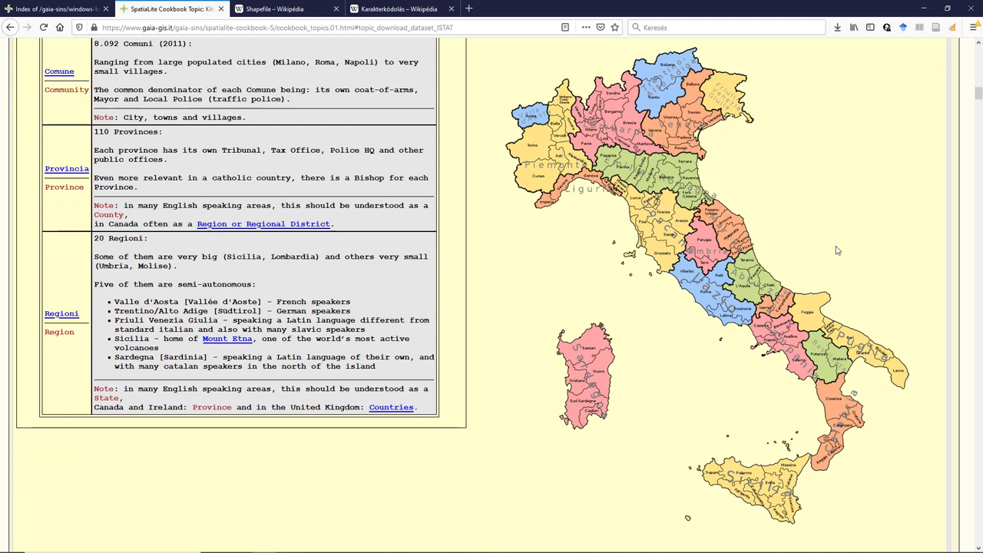
{"action": "double_click", "coordinate": [55, 333]}
{"action": "left_click", "coordinate": [258, 392]}
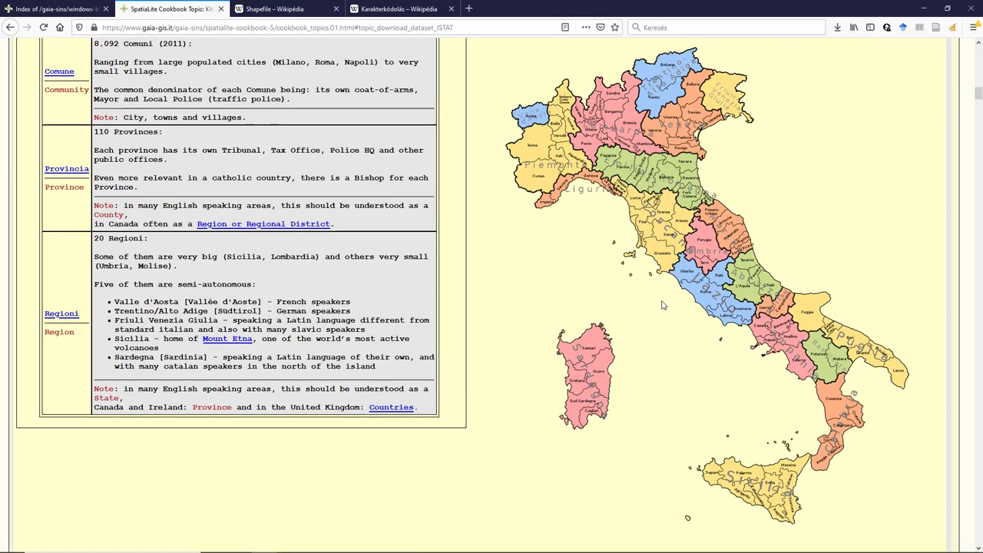
{"action": "scroll", "coordinate": [323, 289], "scroll_direction": "up", "scroll_amount": 3}
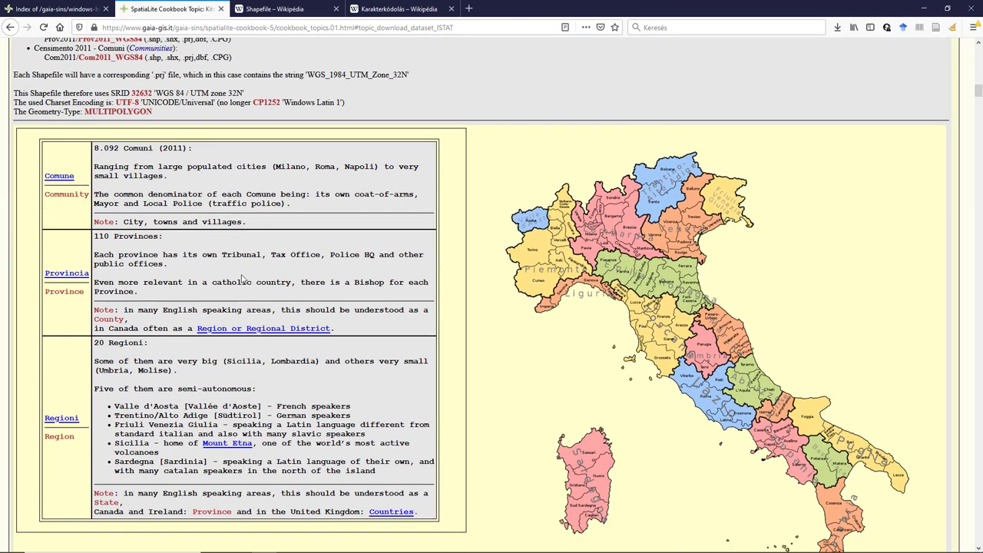
{"action": "scroll", "coordinate": [243, 280], "scroll_direction": "up", "scroll_amount": 4}
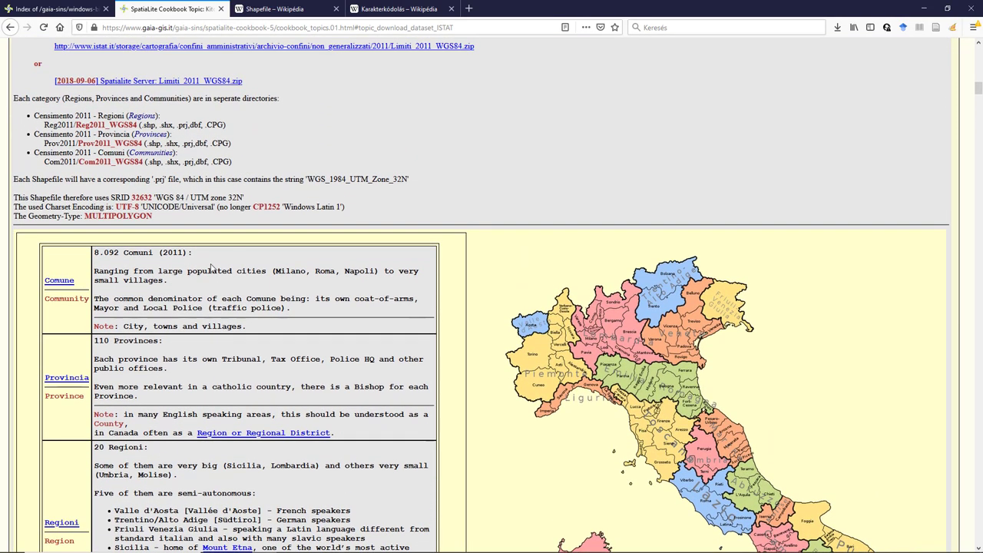
{"action": "scroll", "coordinate": [151, 246], "scroll_direction": "up", "scroll_amount": 2}
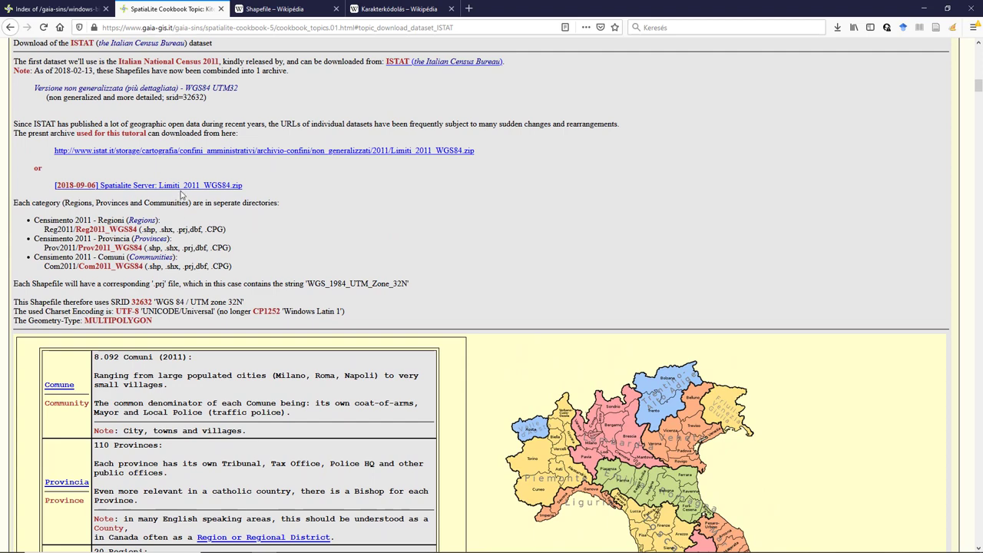
{"action": "scroll", "coordinate": [182, 199], "scroll_direction": "up", "scroll_amount": 2}
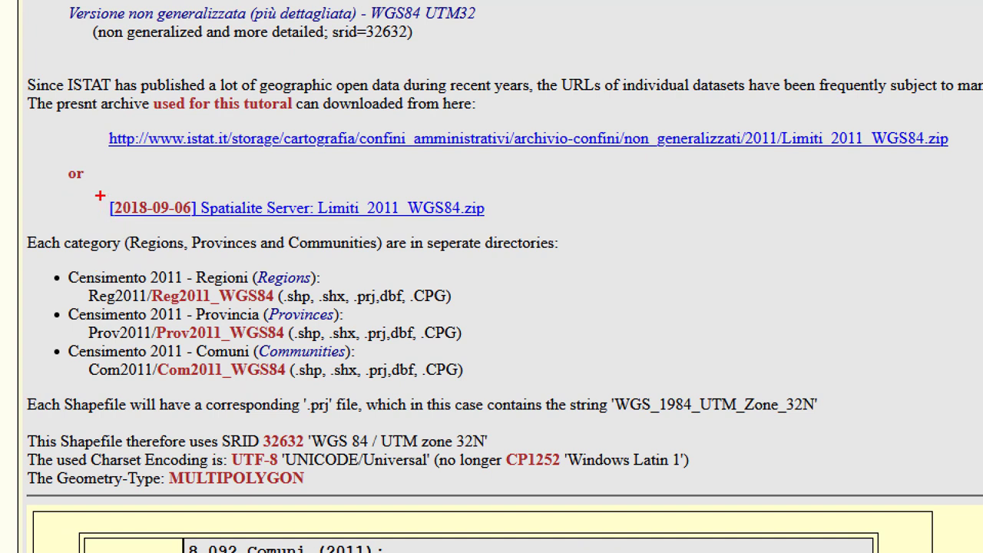
Step: Review the ISTAT archive's download link, SRID, charset encoding and geometry type
{"action": "mouse_move", "coordinate": [95, 181]}
{"action": "left_mouse_down"}
{"action": "mouse_move", "coordinate": [318, 231]}
{"action": "mouse_move", "coordinate": [532, 229]}
{"action": "left_mouse_up"}
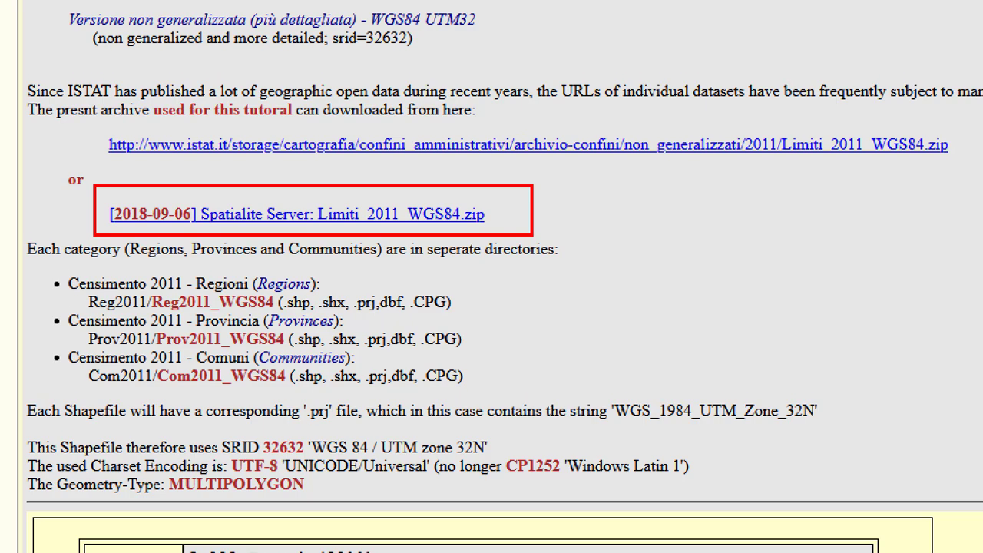
{"action": "scroll", "coordinate": [303, 420], "scroll_direction": "down", "scroll_amount": 1}
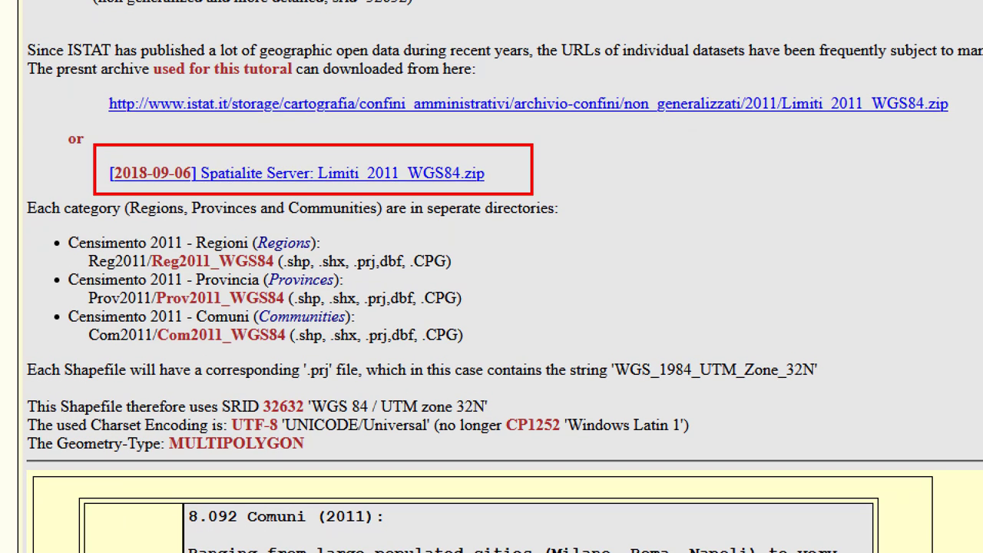
{"action": "scroll", "coordinate": [505, 275], "scroll_direction": "down", "scroll_amount": 2}
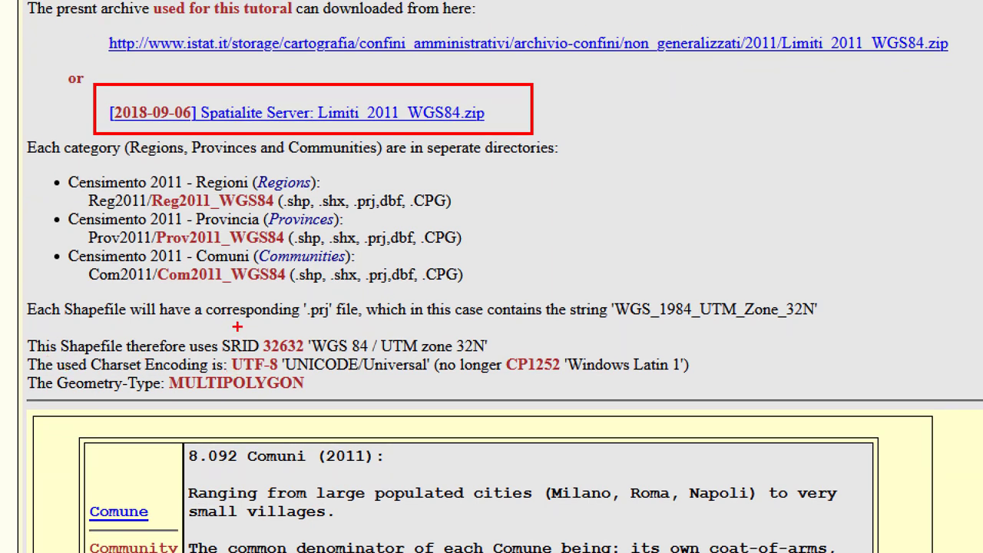
{"action": "mouse_move", "coordinate": [215, 334]}
{"action": "left_mouse_down"}
{"action": "mouse_move", "coordinate": [261, 357]}
{"action": "mouse_move", "coordinate": [407, 360]}
{"action": "mouse_move", "coordinate": [314, 358]}
{"action": "left_mouse_up"}
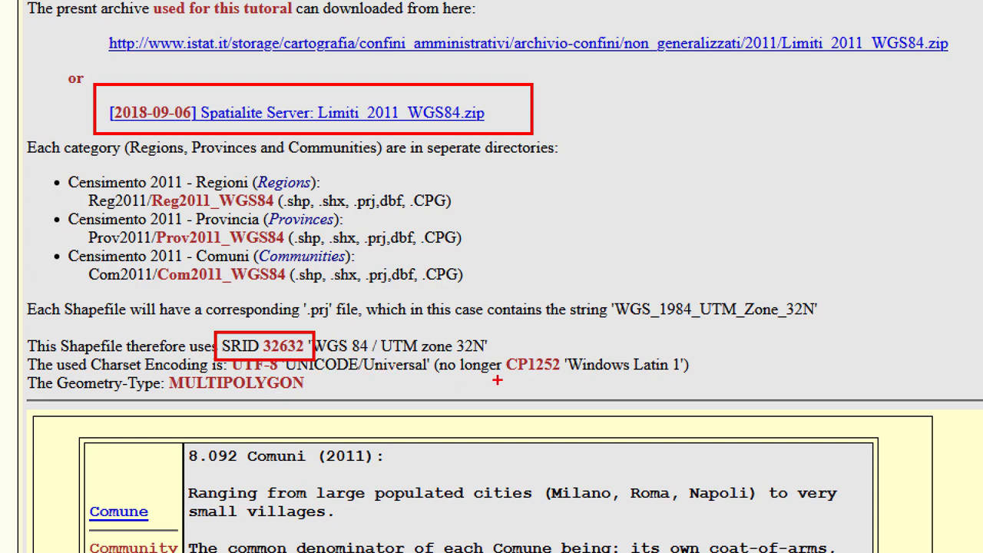
{"action": "left_click_drag", "start_coordinate": [498, 349], "coordinate": [700, 380]}
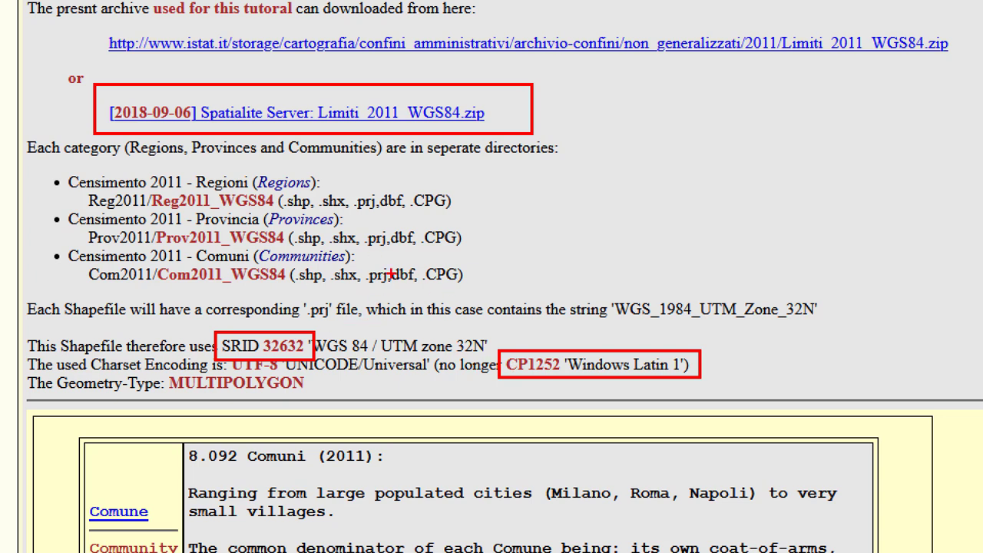
{"action": "mouse_move", "coordinate": [161, 368]}
{"action": "left_mouse_down"}
{"action": "mouse_move", "coordinate": [203, 397]}
{"action": "mouse_move", "coordinate": [319, 398]}
{"action": "left_mouse_up"}
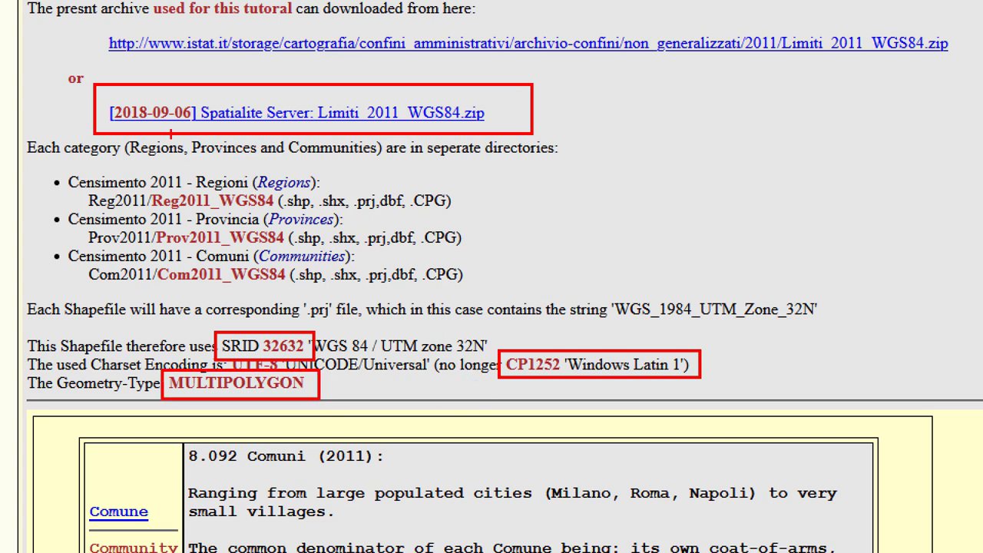
Step: Download Limiti_2011_WGS84.zip from the Spatialite Server link and save it to disk
{"action": "key", "text": "Escape"}
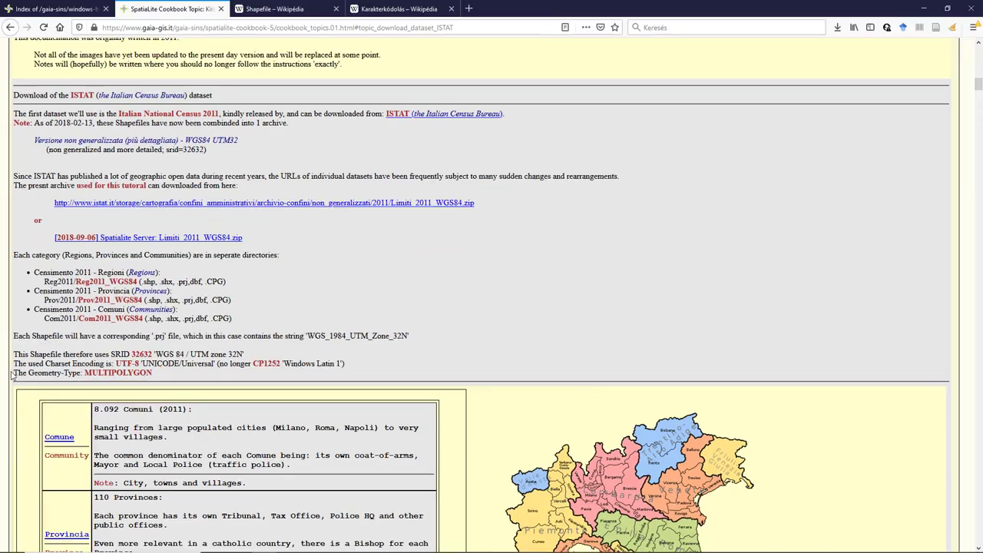
{"action": "left_click", "coordinate": [154, 240]}
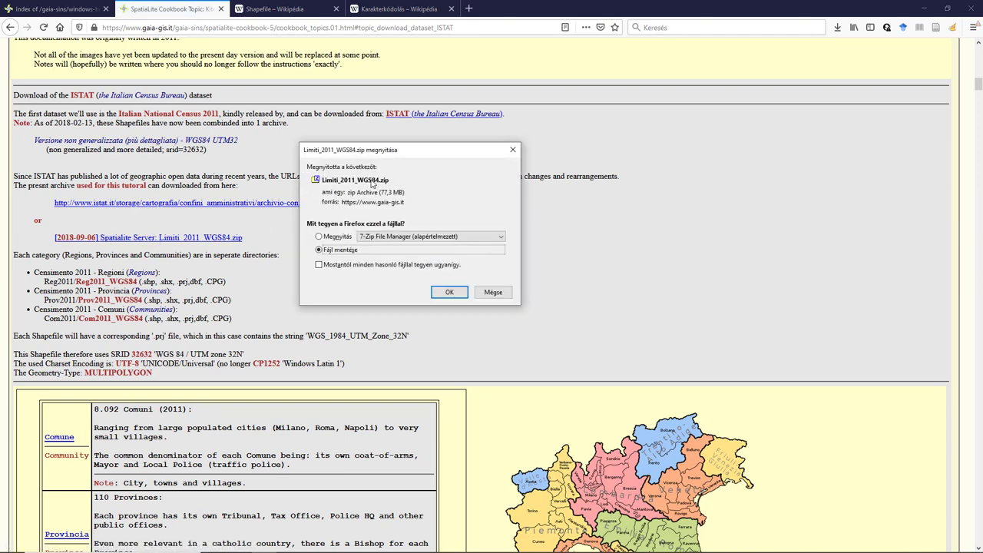
{"action": "left_click", "coordinate": [444, 291]}
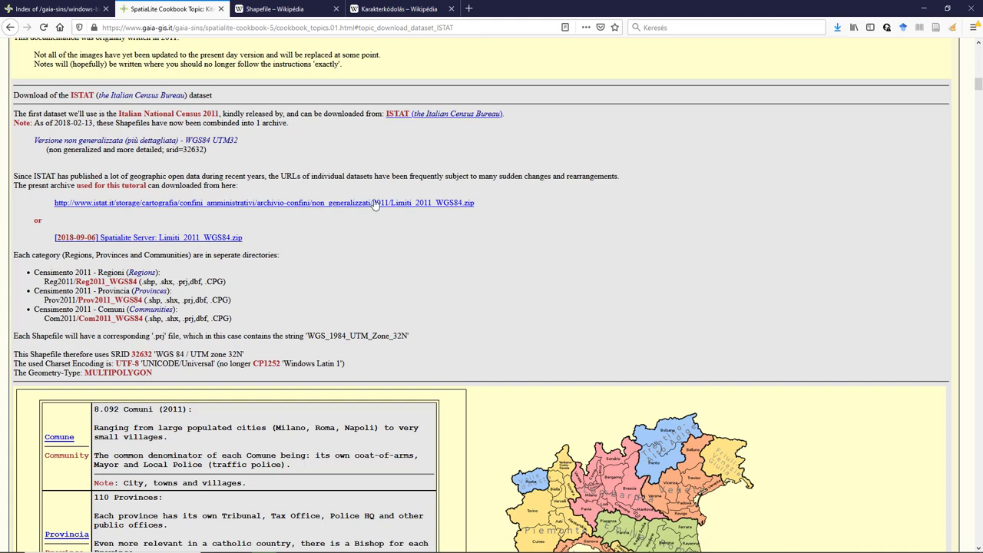
Step: Find the cities-1000 GeoNames dataset section and save cities1000.zip from download.geonames.org to disk
{"action": "scroll", "coordinate": [373, 205], "scroll_direction": "down", "scroll_amount": 1}
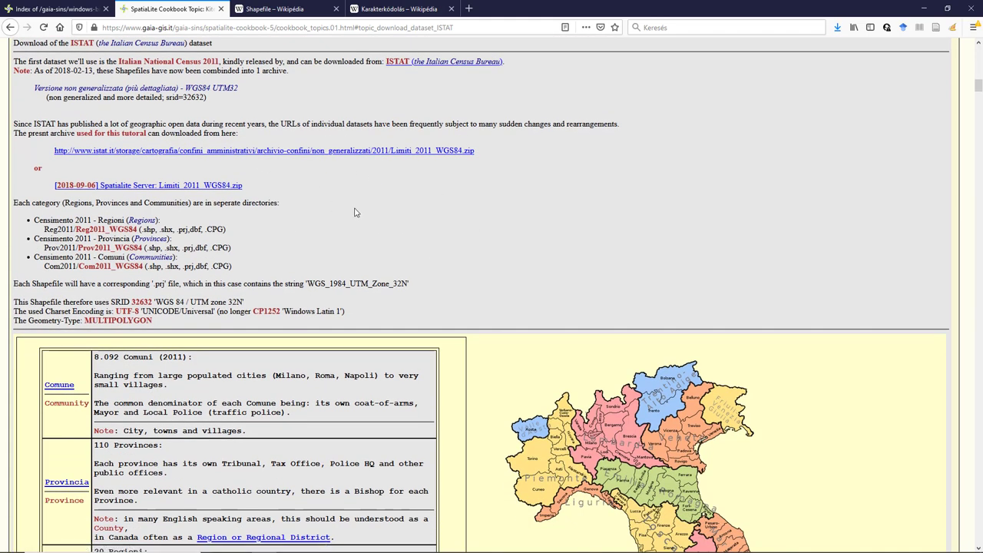
{"action": "scroll", "coordinate": [335, 212], "scroll_direction": "down", "scroll_amount": 8}
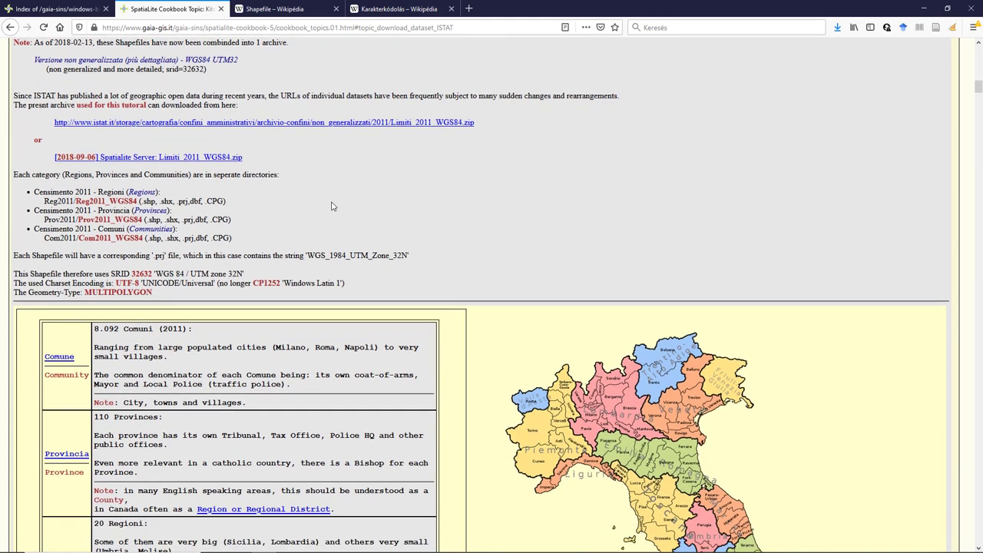
{"action": "scroll", "coordinate": [332, 201], "scroll_direction": "down", "scroll_amount": 7}
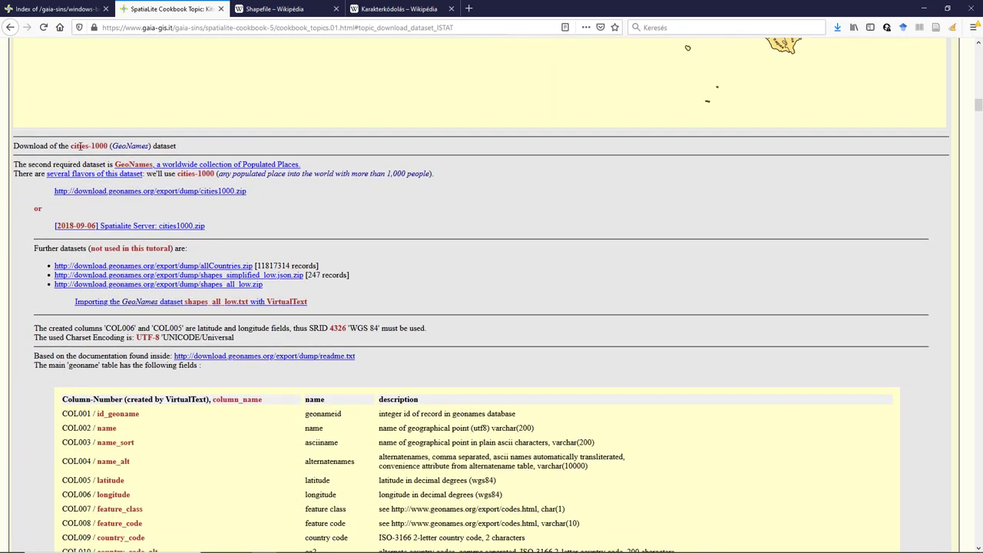
{"action": "left_click_drag", "start_coordinate": [70, 146], "coordinate": [110, 145]}
{"action": "left_click", "coordinate": [192, 205]}
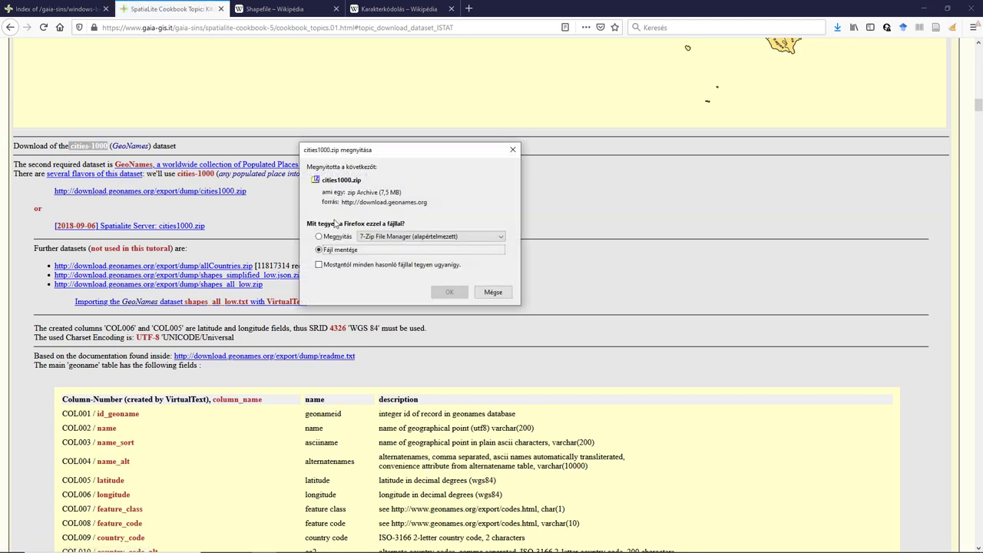
{"action": "left_click", "coordinate": [450, 293]}
{"action": "scroll", "coordinate": [292, 207], "scroll_direction": "down", "scroll_amount": 3}
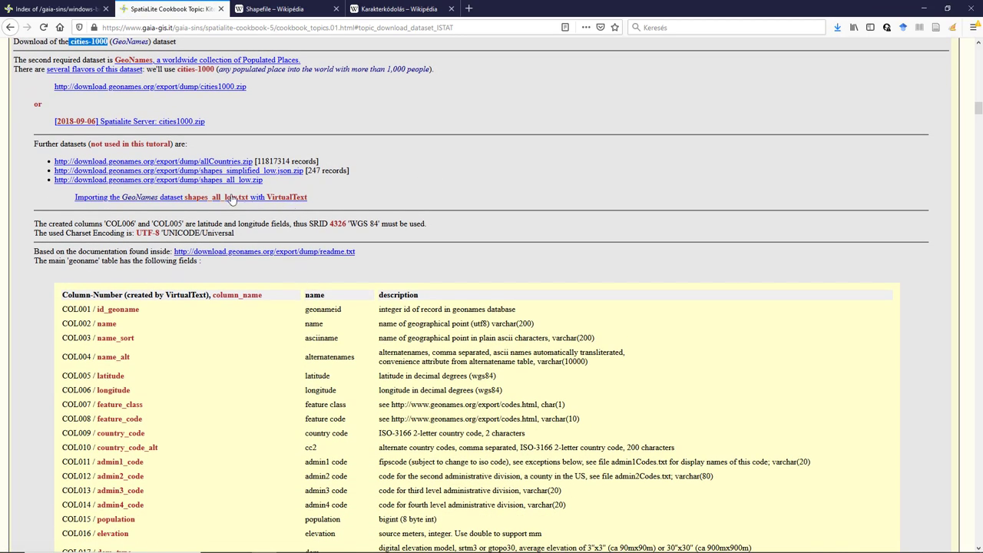
Step: Review the GeoNames notes on the COL006 and COL005 coordinate columns and the SRID required for them
{"action": "scroll", "coordinate": [246, 203], "scroll_direction": "down", "scroll_amount": 1}
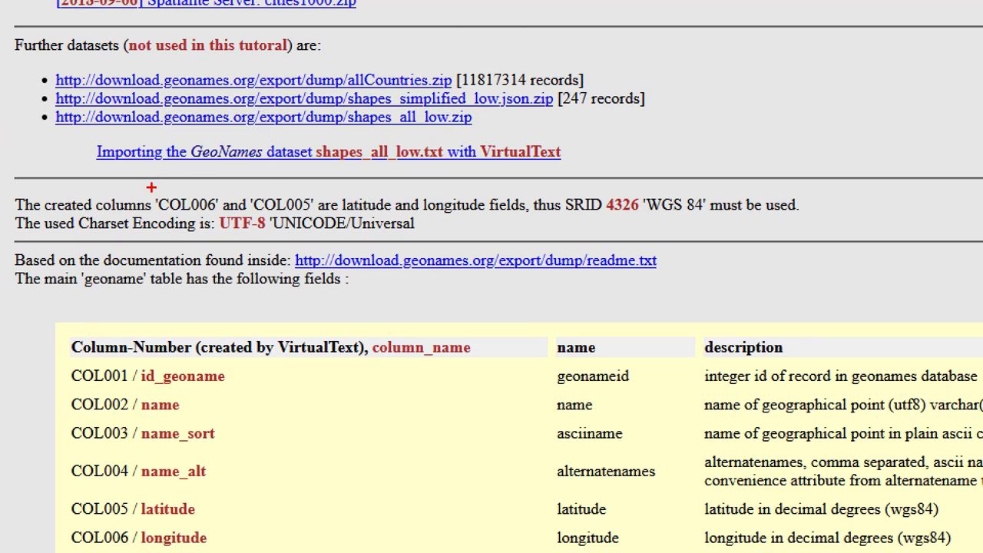
{"action": "left_click_drag", "start_coordinate": [148, 188], "coordinate": [224, 220]}
{"action": "mouse_move", "coordinate": [244, 183]}
{"action": "left_mouse_down"}
{"action": "mouse_move", "coordinate": [269, 206]}
{"action": "mouse_move", "coordinate": [315, 218]}
{"action": "left_mouse_up"}
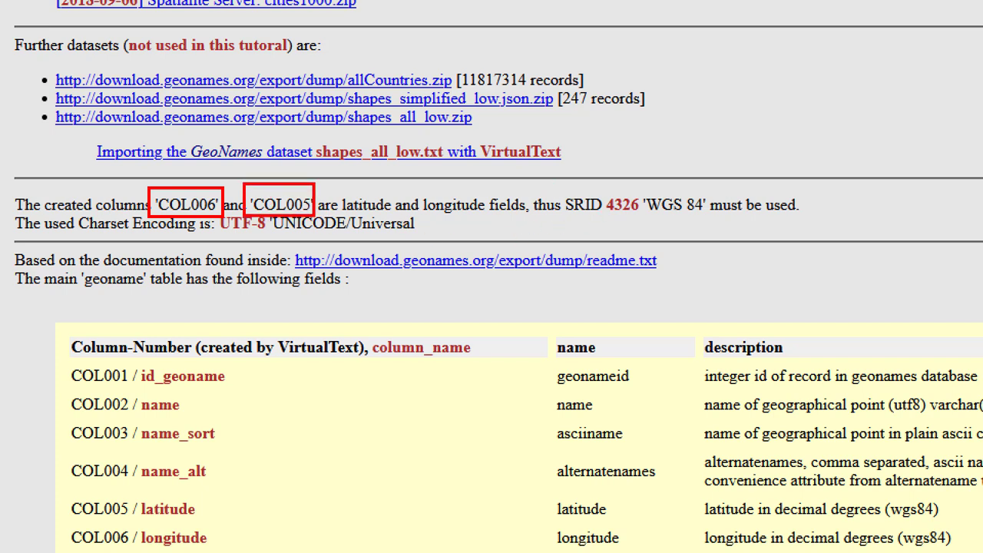
{"action": "mouse_move", "coordinate": [558, 191]}
{"action": "left_mouse_down"}
{"action": "mouse_move", "coordinate": [581, 215]}
{"action": "mouse_move", "coordinate": [650, 221]}
{"action": "left_mouse_up"}
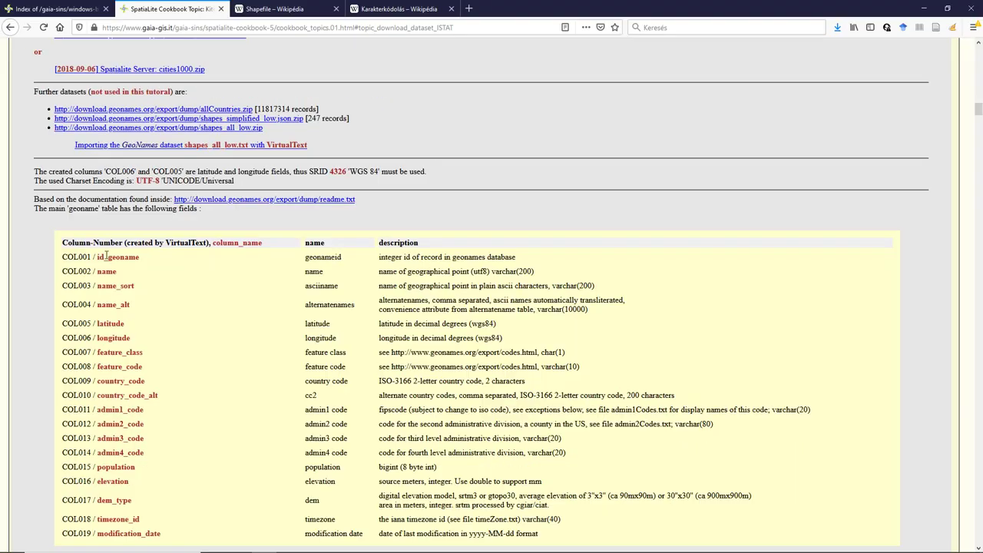
Step: Examine the main geoname table's field list, focusing on the latitude and longitude columns and their descriptions
{"action": "scroll", "coordinate": [107, 256], "scroll_direction": "down", "scroll_amount": 3}
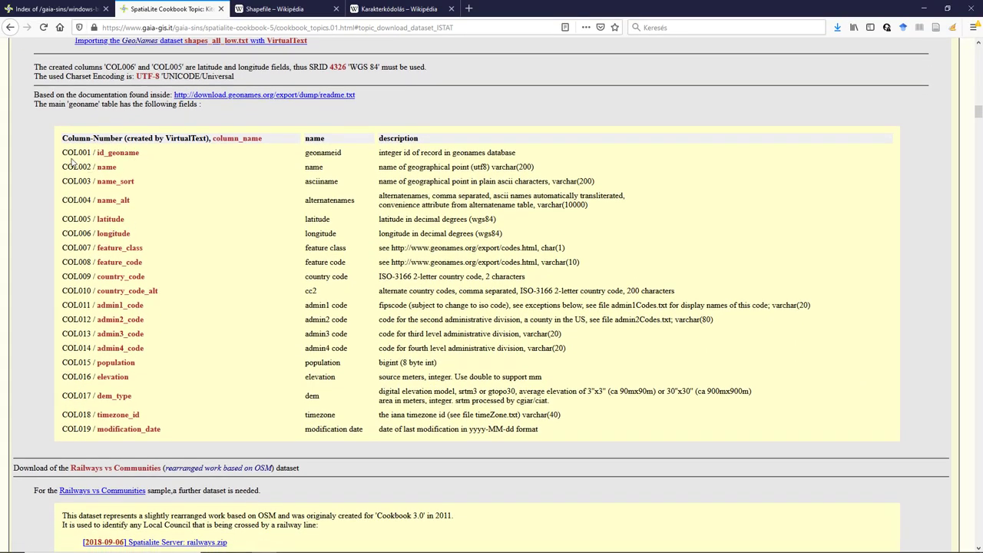
{"action": "double_click", "coordinate": [70, 152]}
{"action": "double_click", "coordinate": [72, 166]}
{"action": "left_click", "coordinate": [76, 214]}
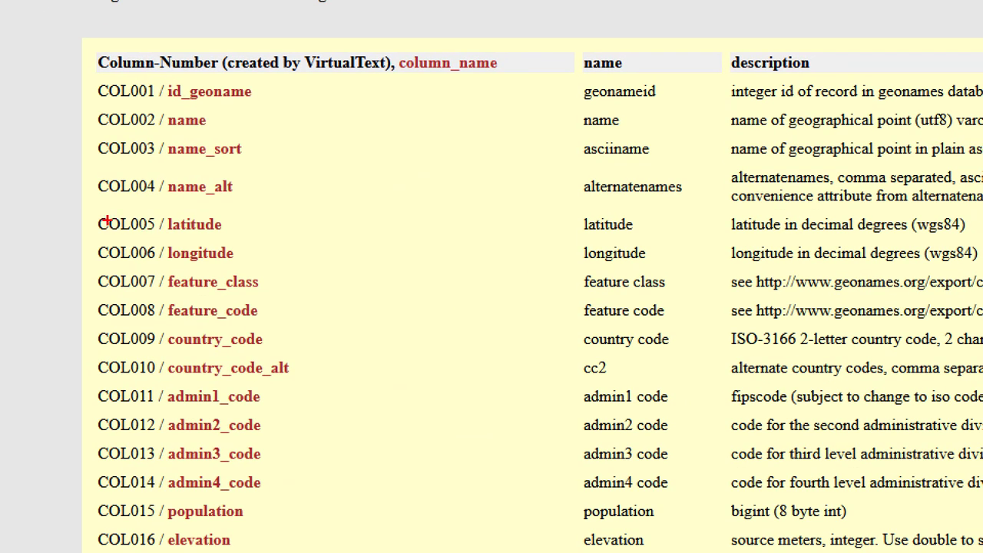
{"action": "left_click_drag", "start_coordinate": [74, 205], "coordinate": [268, 273]}
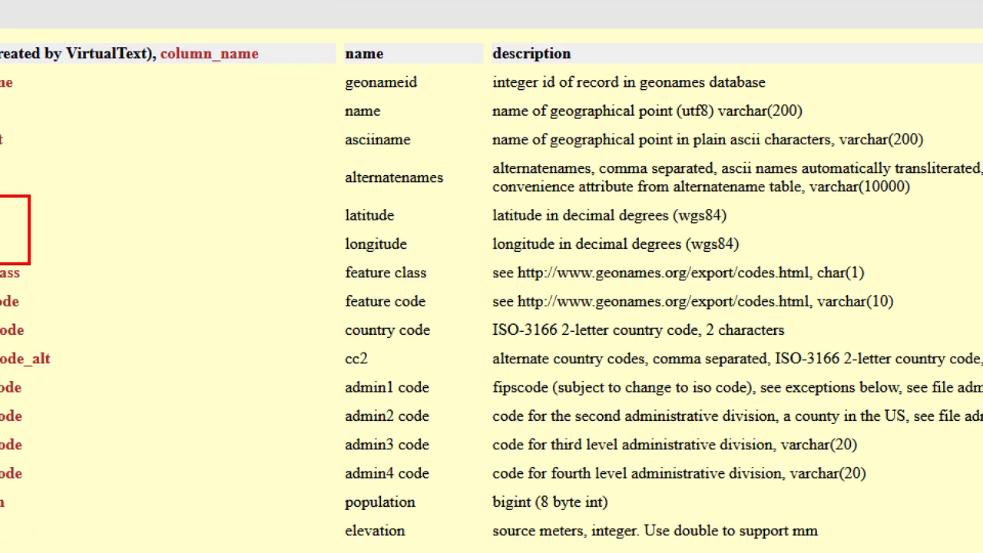
{"action": "left_click_drag", "start_coordinate": [309, 191], "coordinate": [799, 263]}
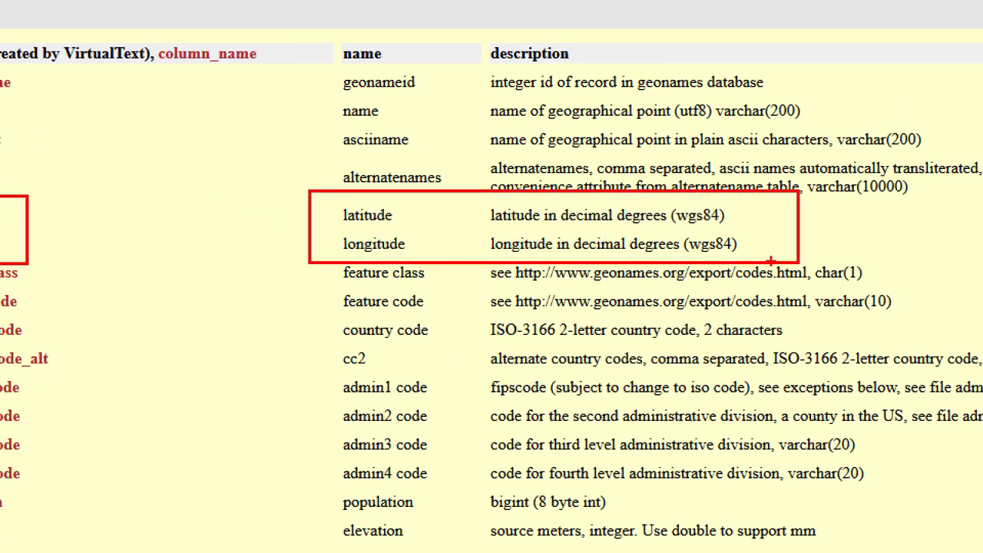
{"action": "mouse_move", "coordinate": [489, 36]}
{"action": "left_mouse_down"}
{"action": "mouse_move", "coordinate": [589, 165]}
{"action": "mouse_move", "coordinate": [746, 264]}
{"action": "left_mouse_up"}
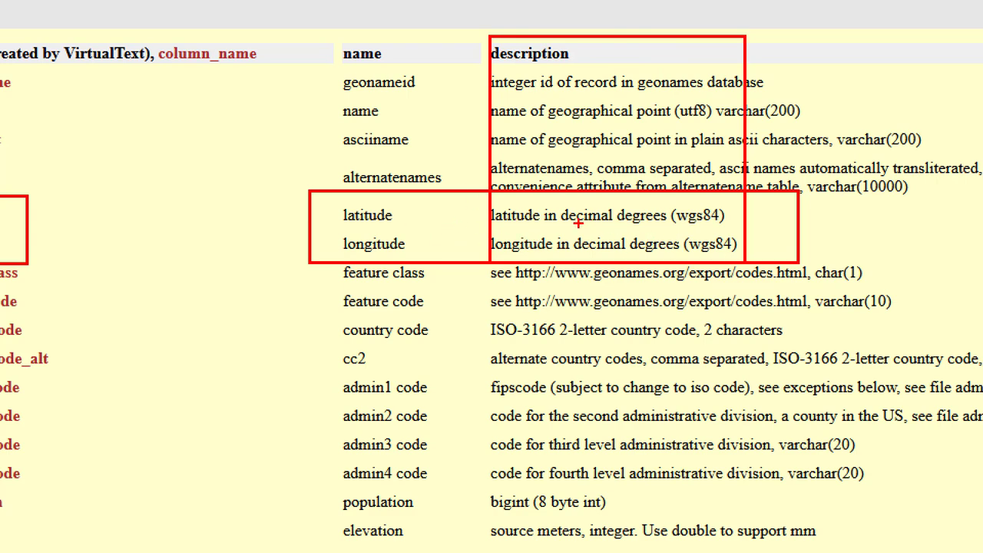
{"action": "key", "text": "Escape"}
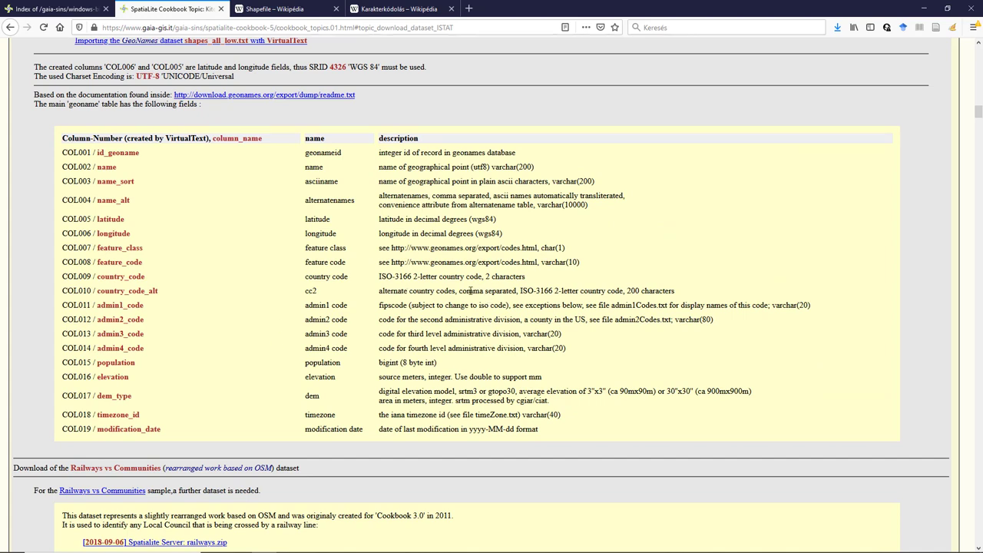
Step: Find the Railways vs Communities dataset section and save railways.zip from the Spatialite Server link to disk
{"action": "scroll", "coordinate": [461, 281], "scroll_direction": "down", "scroll_amount": 1}
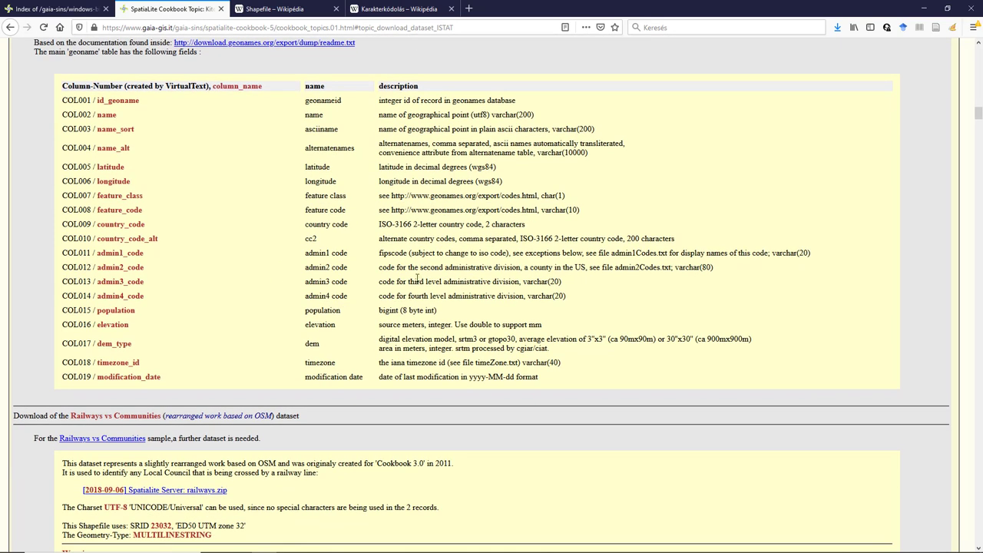
{"action": "scroll", "coordinate": [342, 223], "scroll_direction": "down", "scroll_amount": 5}
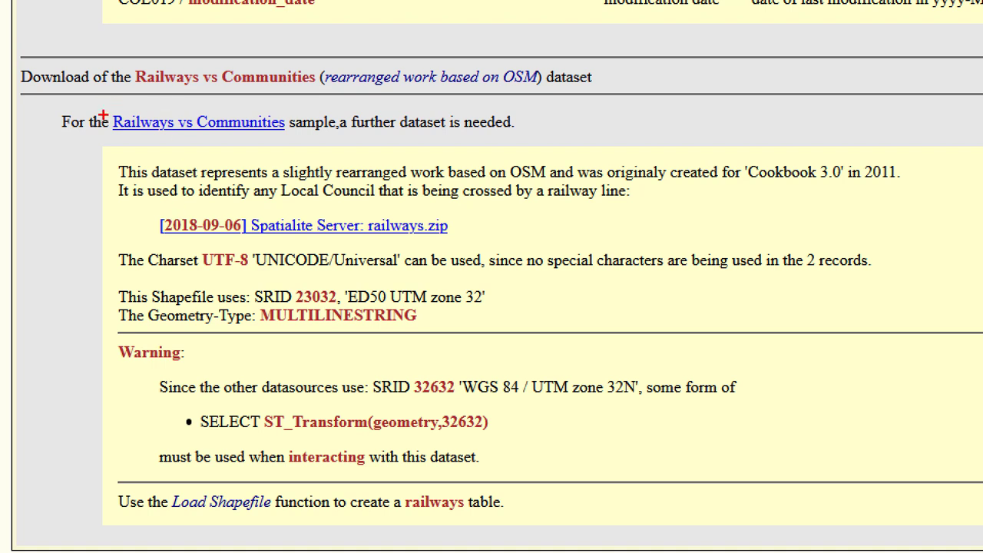
{"action": "mouse_move", "coordinate": [107, 104]}
{"action": "left_mouse_down"}
{"action": "mouse_move", "coordinate": [140, 132]}
{"action": "mouse_move", "coordinate": [322, 151]}
{"action": "left_mouse_up"}
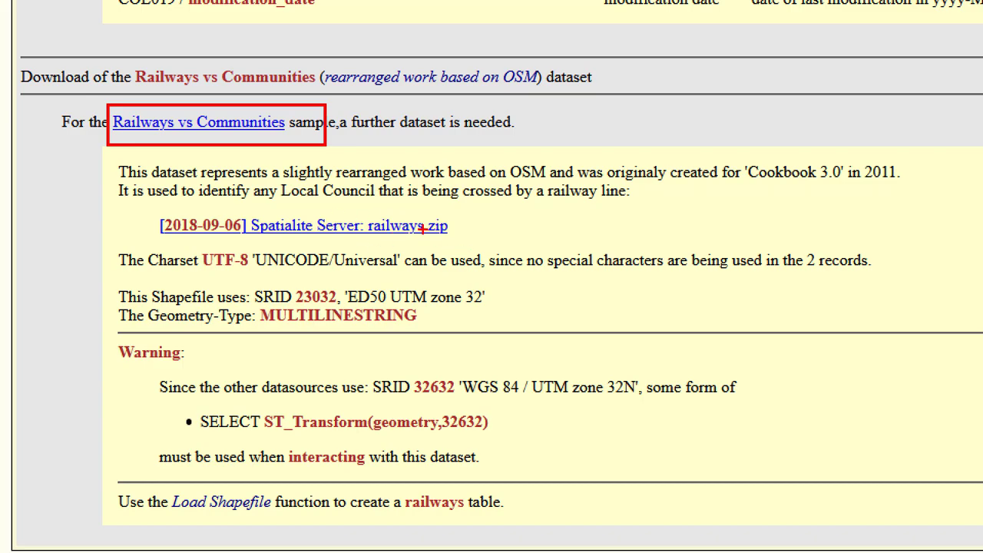
{"action": "key", "text": "Escape"}
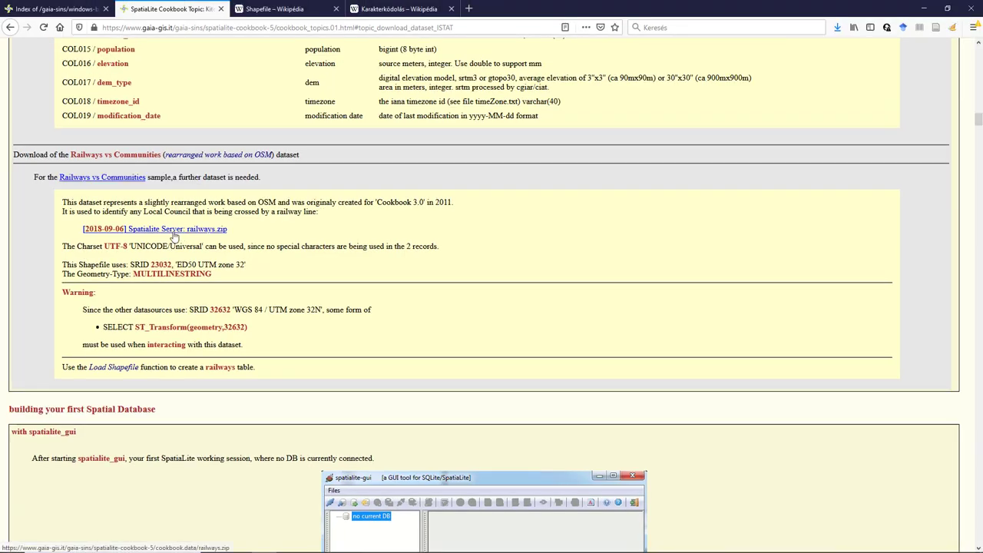
{"action": "left_click", "coordinate": [175, 235]}
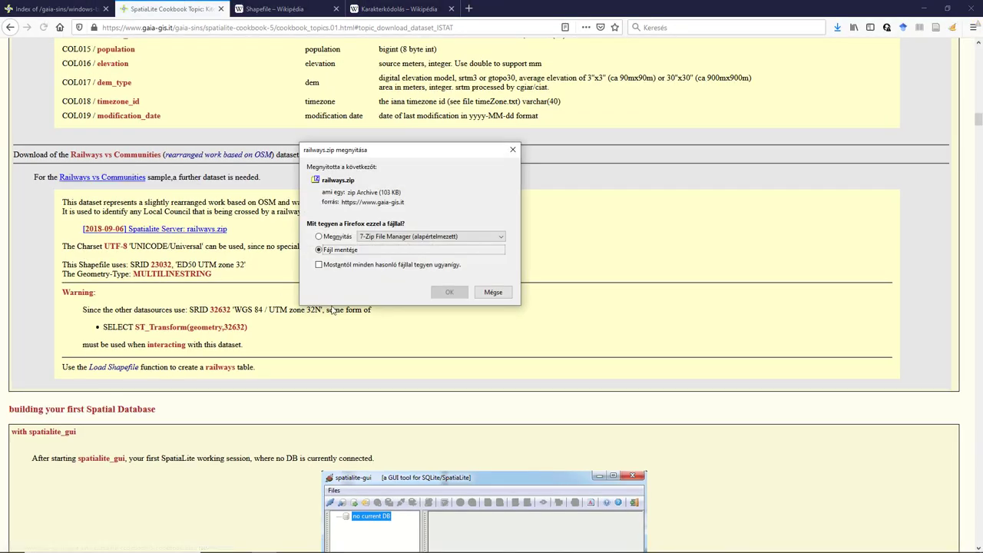
{"action": "left_click", "coordinate": [444, 295]}
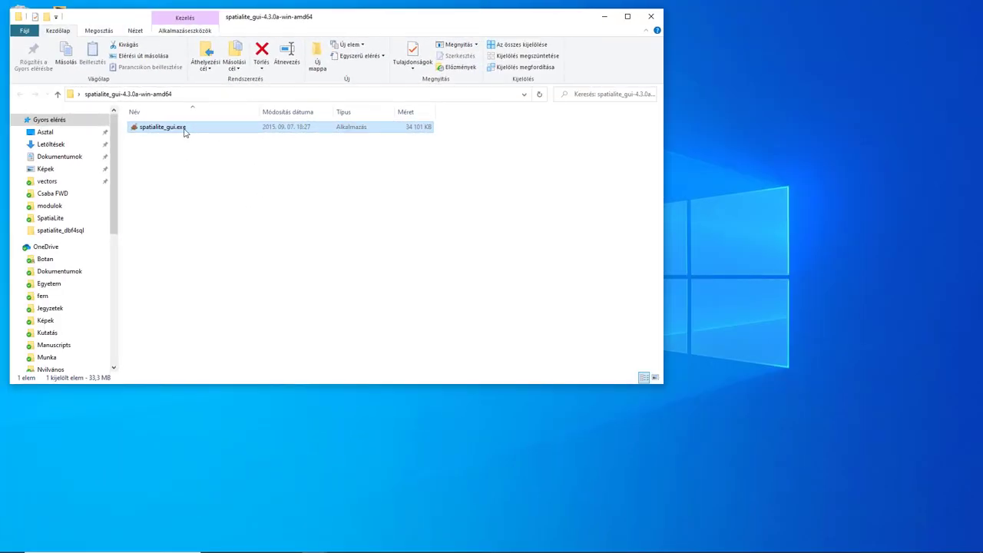
Step: Launch spatialite_gui.exe from the spatialite_gui-4.3.0a-win-amd64 folder and minimize the folder window
{"action": "double_click", "coordinate": [184, 130]}
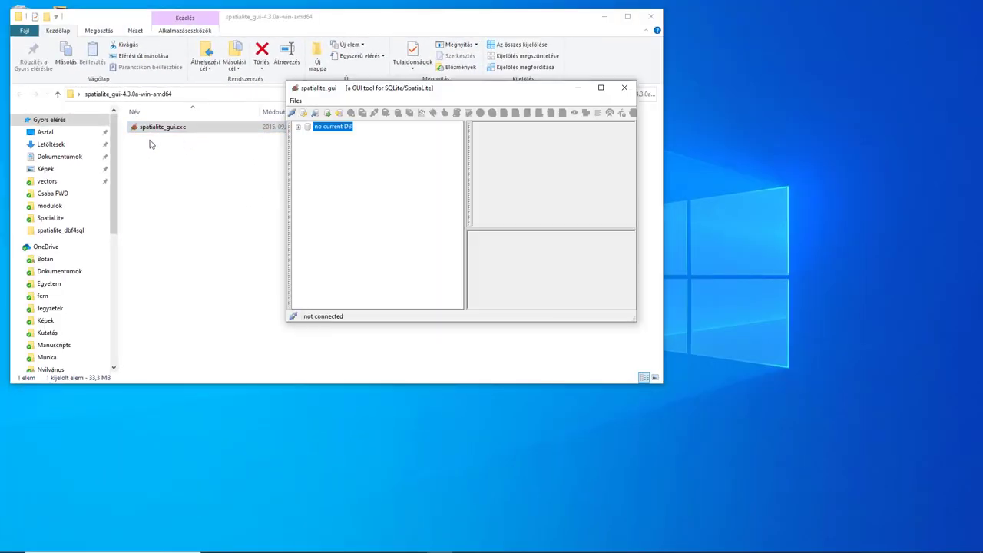
{"action": "left_click", "coordinate": [607, 18]}
{"action": "mouse_move", "coordinate": [482, 89]}
{"action": "left_mouse_down"}
{"action": "mouse_move", "coordinate": [469, 100]}
{"action": "mouse_move", "coordinate": [456, 87]}
{"action": "mouse_move", "coordinate": [469, 78]}
{"action": "left_mouse_up"}
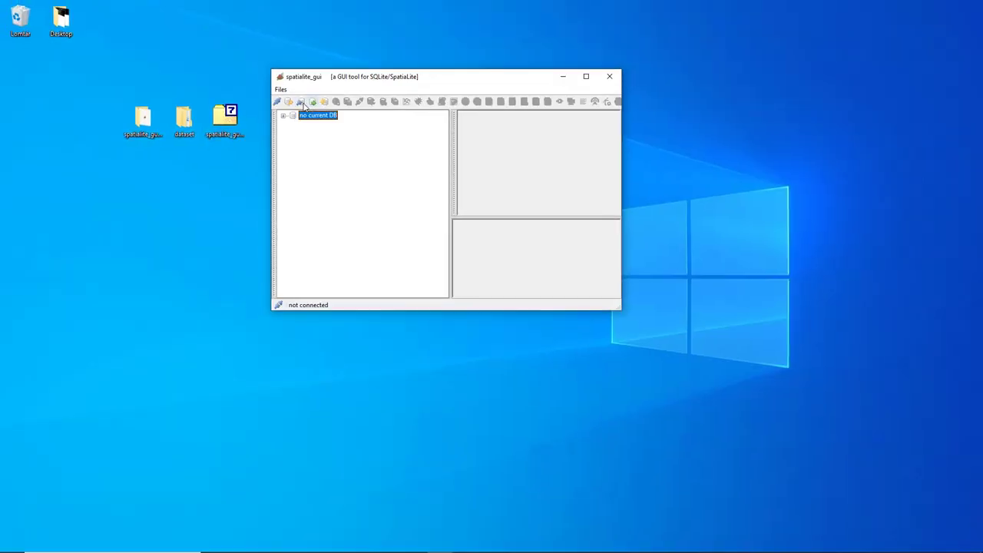
Step: Create a new, empty SQLite database named 2011.Italy.sqlite in the desktop (Asztal) folder
{"action": "left_click", "coordinate": [298, 100]}
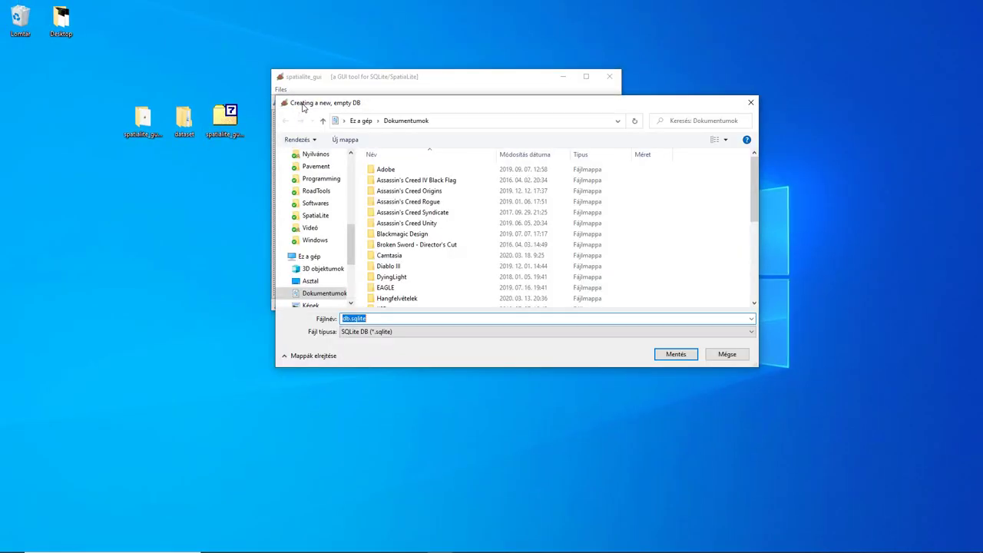
{"action": "left_click", "coordinate": [310, 281]}
{"action": "left_click", "coordinate": [352, 318]}
{"action": "left_click", "coordinate": [350, 318]}
{"action": "left_click_drag", "start_coordinate": [347, 318], "coordinate": [326, 320]}
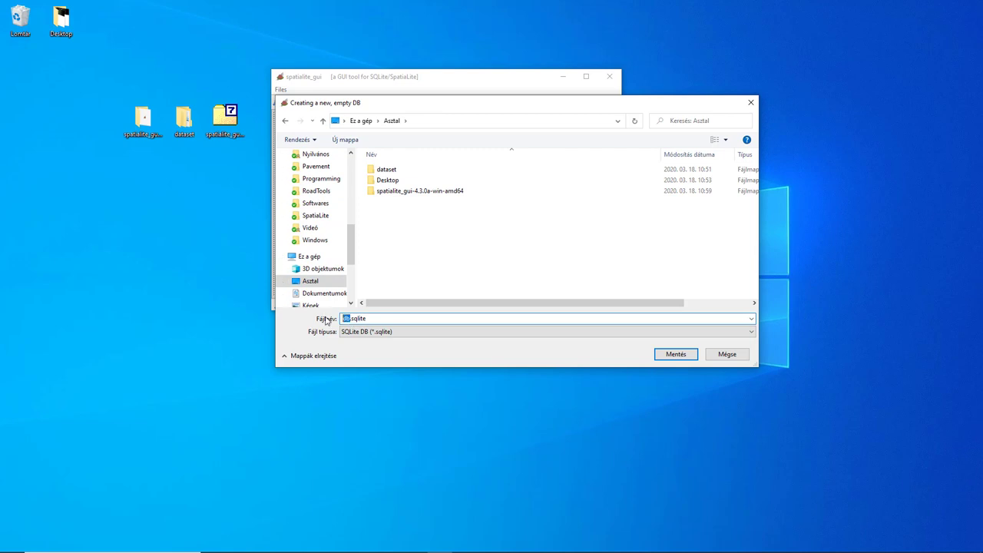
{"action": "type", "text": "2011.Italy"}
{"action": "left_click", "coordinate": [674, 355]}
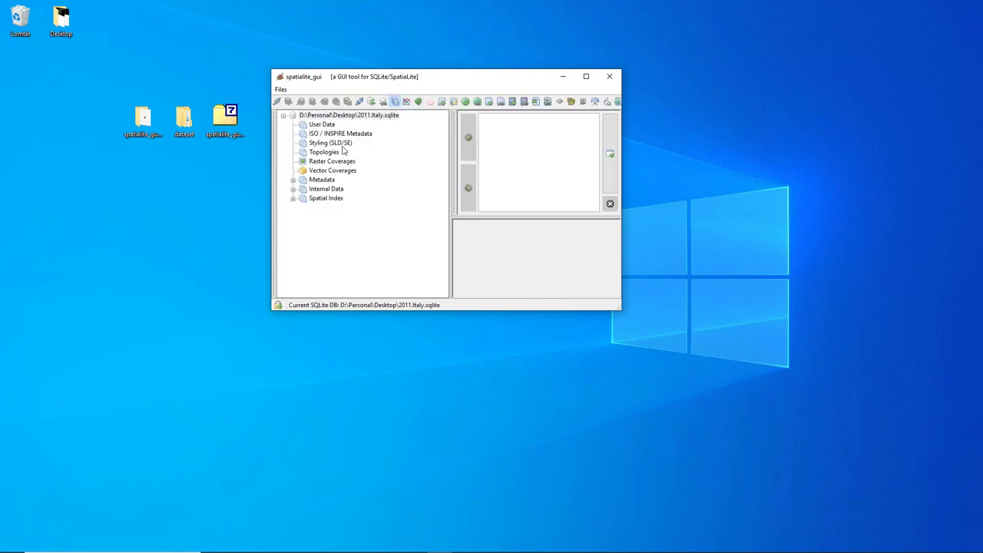
Step: Enlarge and reposition the spatialite_gui window, and inspect the tables in the new database's Metadata group
{"action": "left_click_drag", "start_coordinate": [445, 81], "coordinate": [422, 105]}
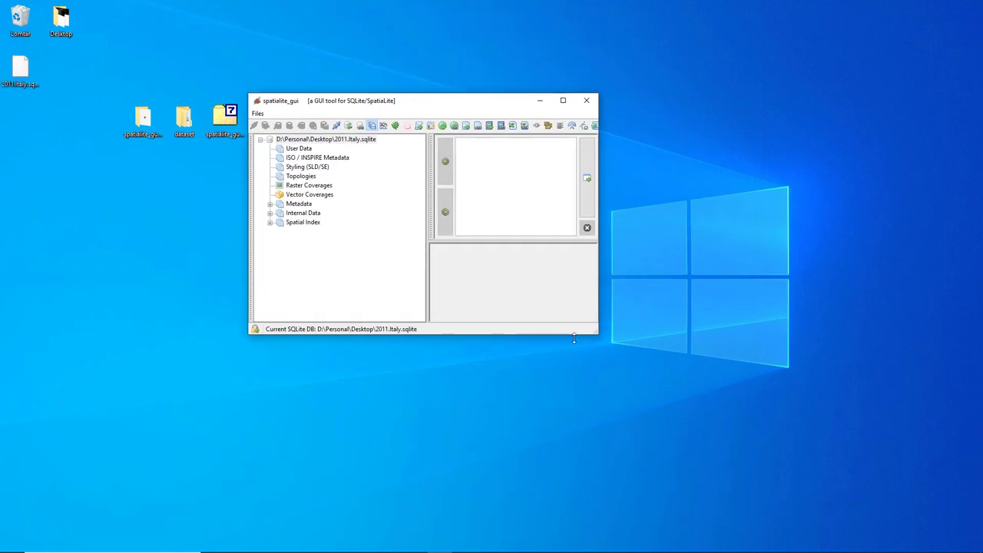
{"action": "left_click_drag", "start_coordinate": [601, 337], "coordinate": [649, 353]}
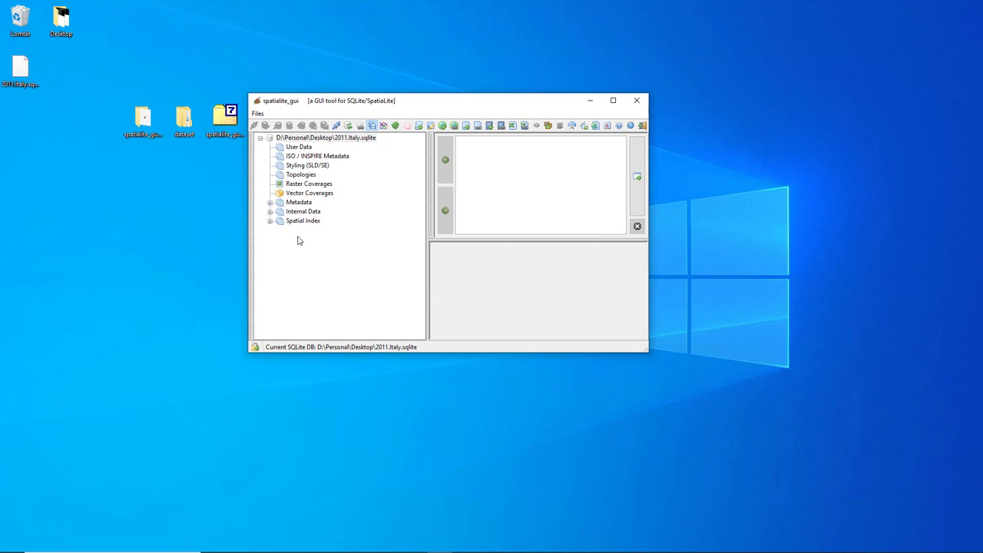
{"action": "left_click_drag", "start_coordinate": [350, 104], "coordinate": [343, 141]}
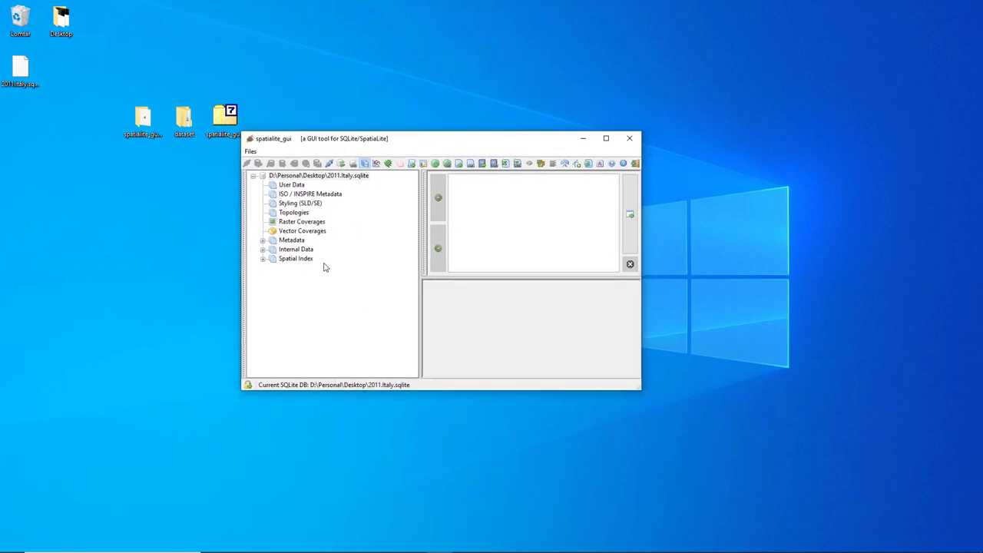
{"action": "left_click", "coordinate": [263, 240]}
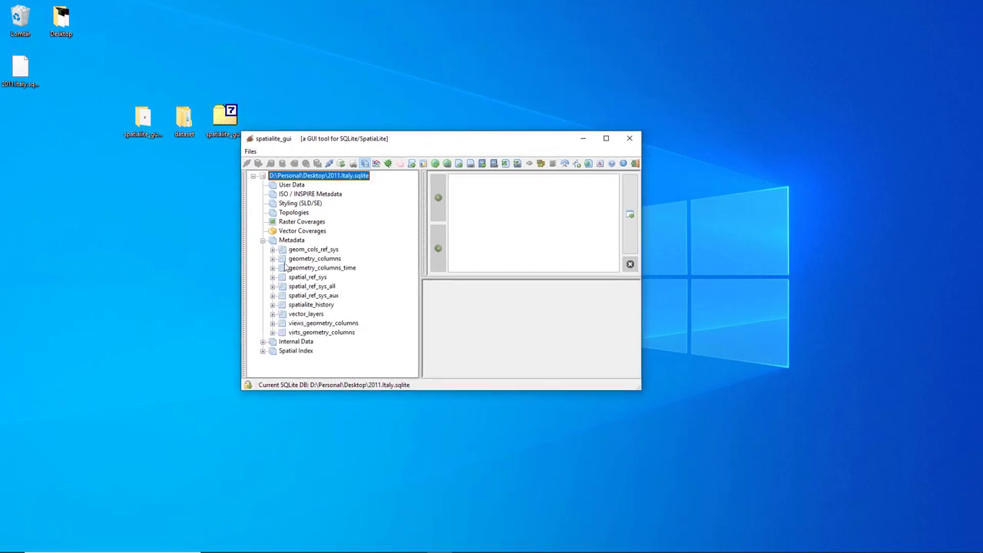
{"action": "left_click", "coordinate": [263, 240]}
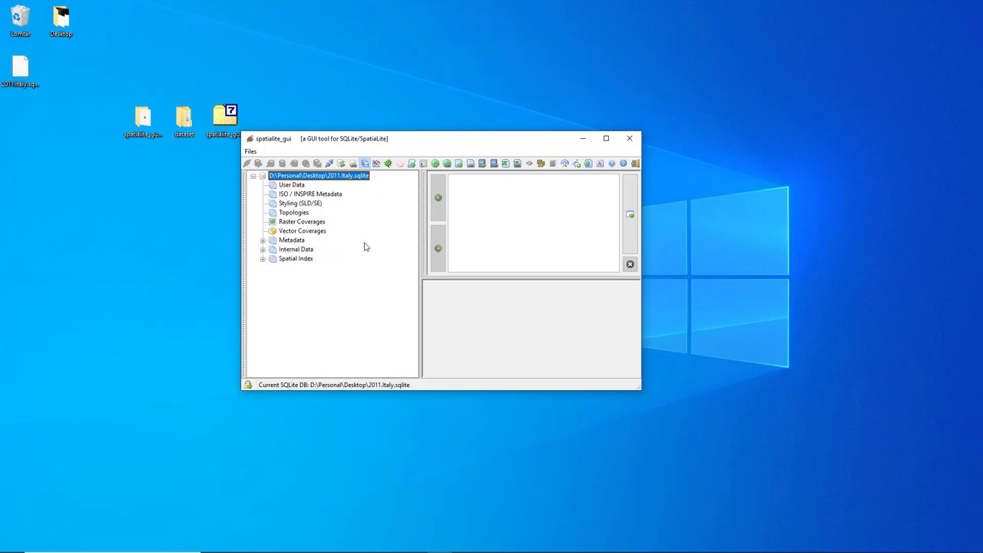
{"action": "left_click_drag", "start_coordinate": [365, 142], "coordinate": [391, 142]}
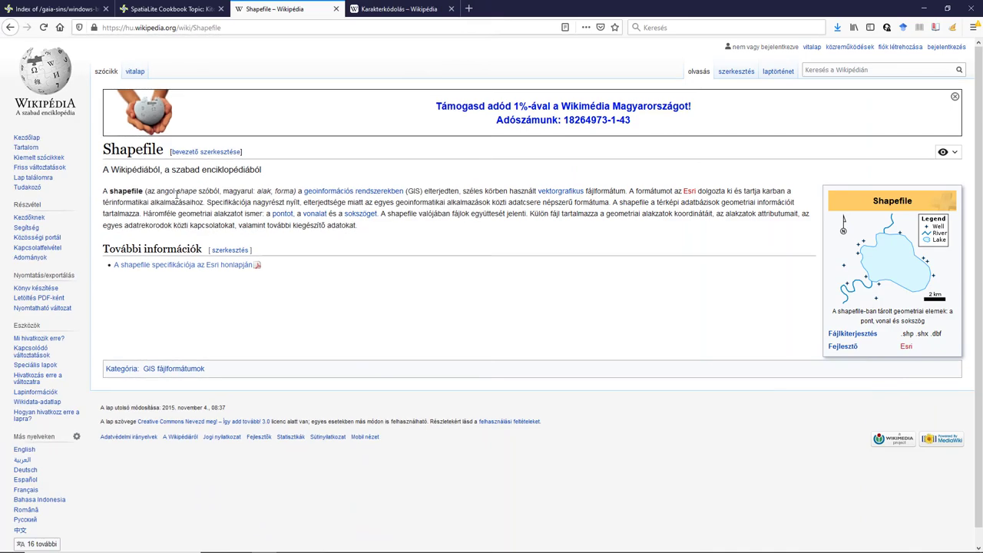
Step: Read the Hungarian Wikipedia article on Shapefile in the browser, covering the format's definition, geometry coordinates, attributes and record links
{"action": "left_click_drag", "start_coordinate": [104, 190], "coordinate": [296, 197]}
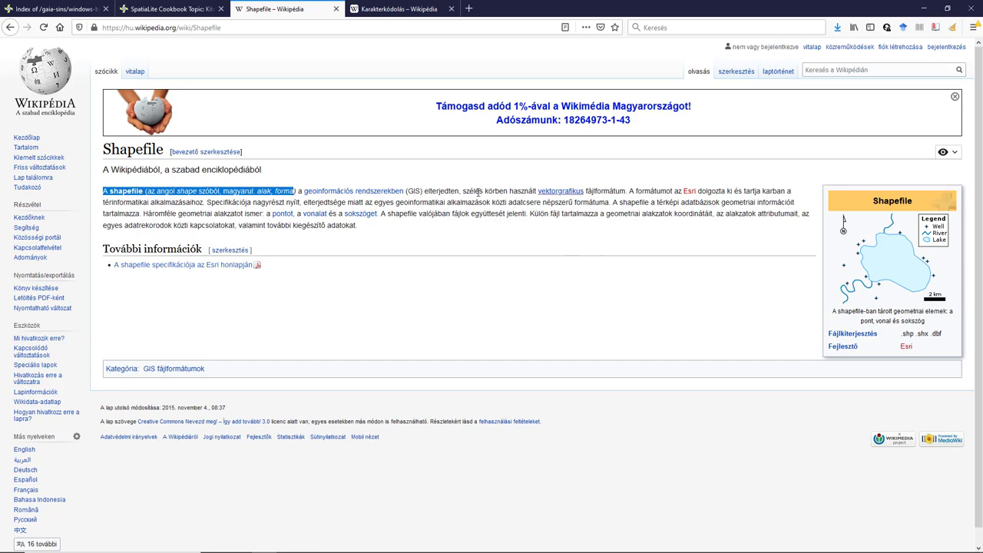
{"action": "left_click_drag", "start_coordinate": [369, 192], "coordinate": [464, 190]}
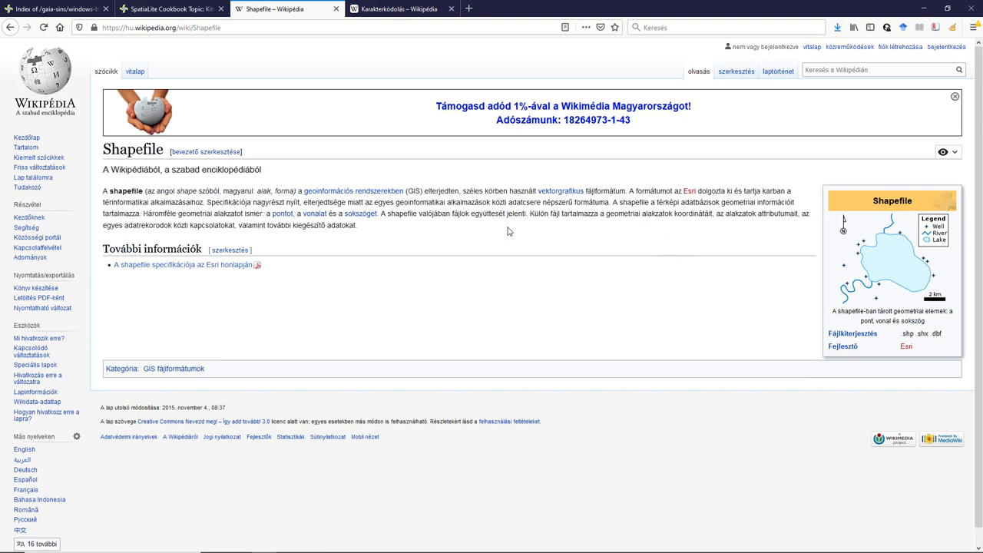
{"action": "left_click_drag", "start_coordinate": [606, 214], "coordinate": [802, 215]}
{"action": "left_click", "coordinate": [701, 215]}
{"action": "double_click", "coordinate": [701, 214]}
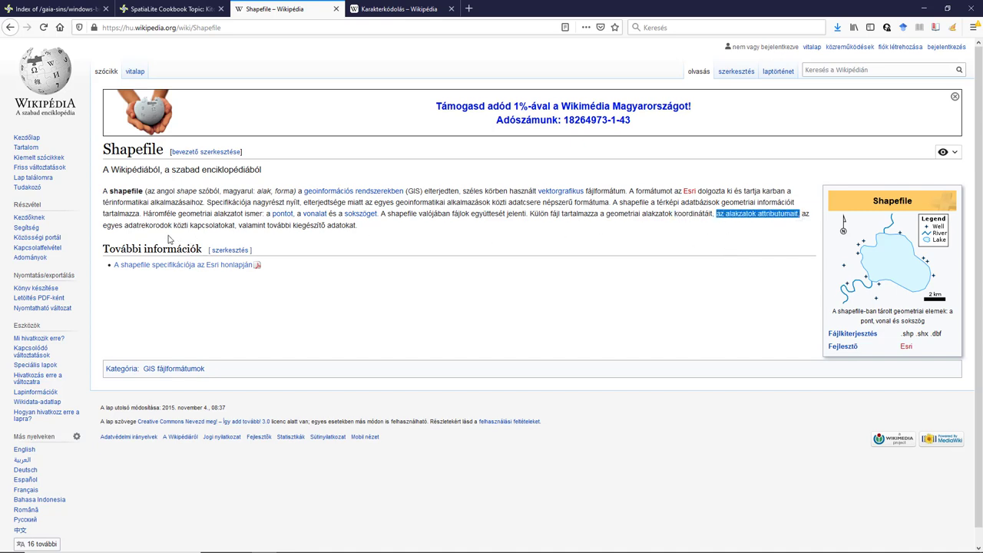
{"action": "left_click", "coordinate": [234, 225]}
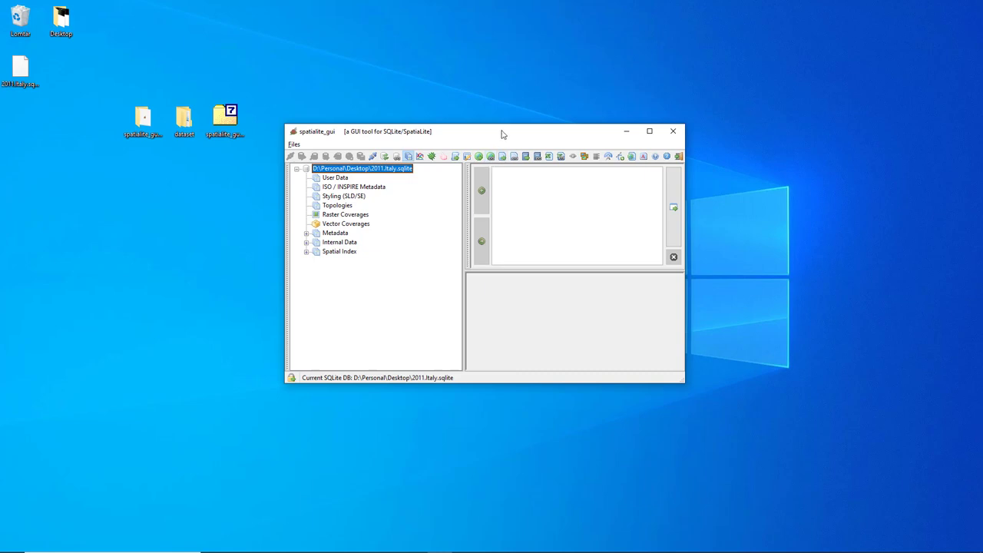
Step: Open the dataset folder on the desktop and check the downloaded zip archives in it
{"action": "left_click_drag", "start_coordinate": [501, 134], "coordinate": [517, 128]}
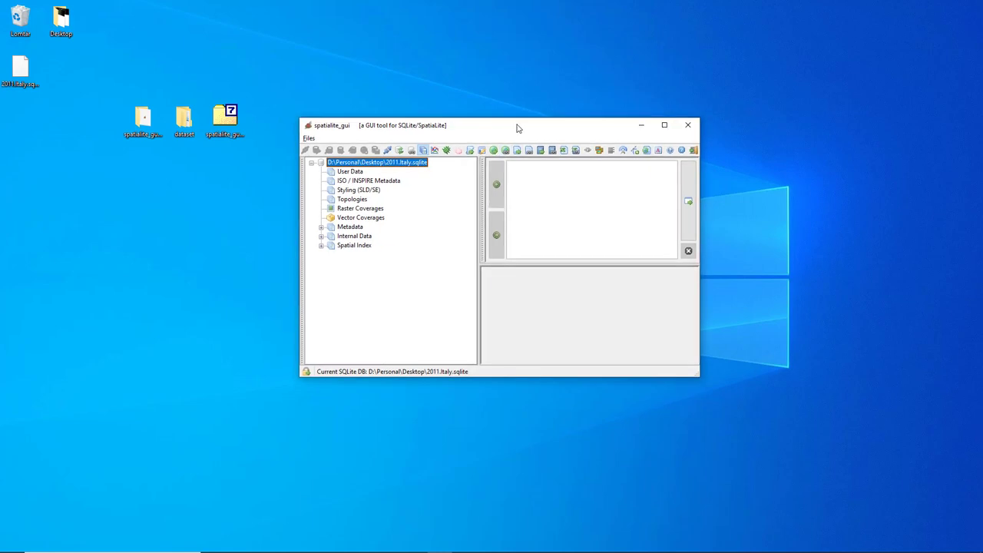
{"action": "left_click", "coordinate": [231, 164]}
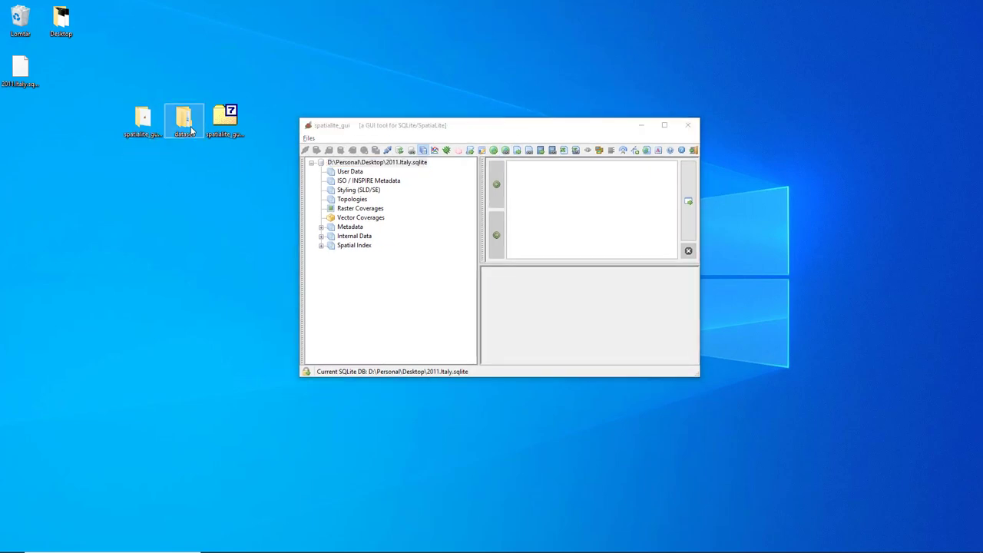
{"action": "mouse_move", "coordinate": [188, 131]}
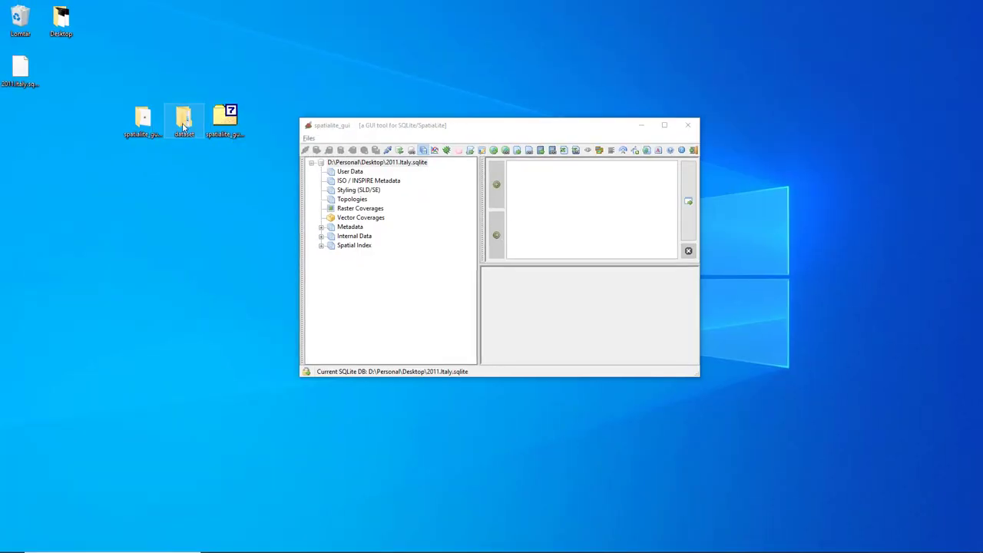
{"action": "double_click", "coordinate": [184, 126]}
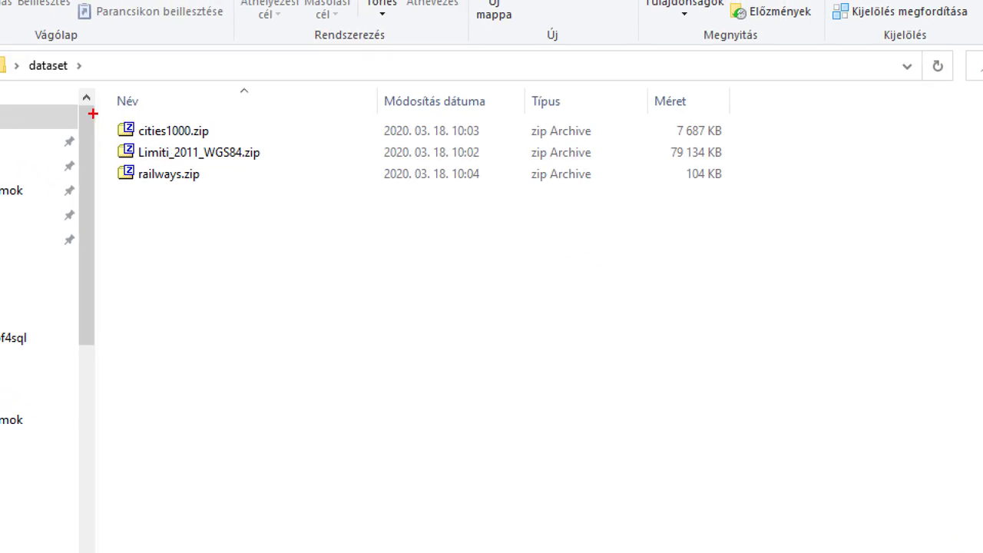
{"action": "mouse_move", "coordinate": [117, 100]}
{"action": "left_mouse_down"}
{"action": "mouse_move", "coordinate": [161, 165]}
{"action": "mouse_move", "coordinate": [273, 206]}
{"action": "left_mouse_up"}
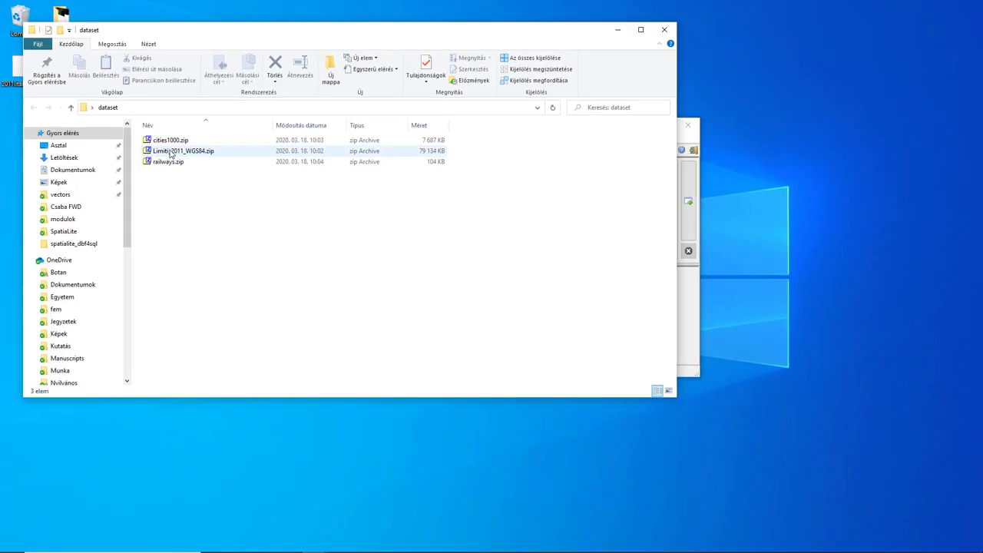
Step: Extract the Limiti_2011_WGS84.zip archive into its own folder inside the dataset folder
{"action": "left_click", "coordinate": [169, 152]}
{"action": "right_click", "coordinate": [169, 152]}
{"action": "mouse_move", "coordinate": [239, 185]}
{"action": "left_click", "coordinate": [411, 226]}
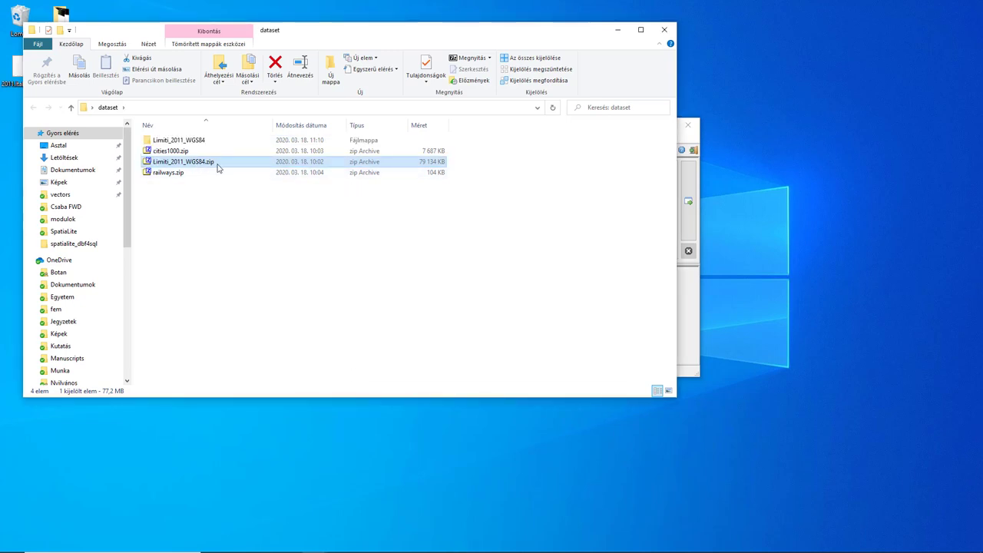
Step: Look through the extracted Limiti_2011_WGS84 folder and its Reg2011_WGS84 shapefile files, and return to the dataset folder
{"action": "left_click", "coordinate": [200, 144]}
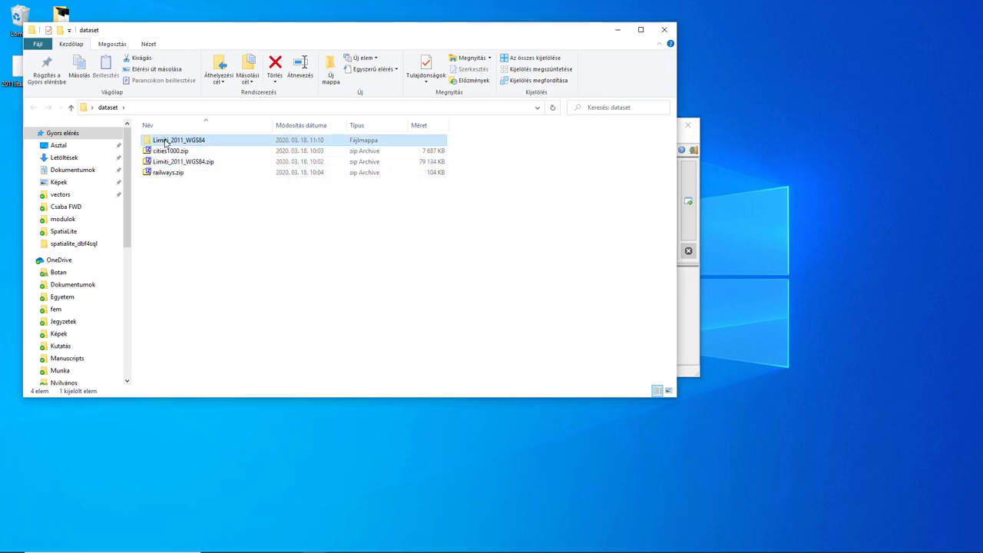
{"action": "double_click", "coordinate": [220, 143]}
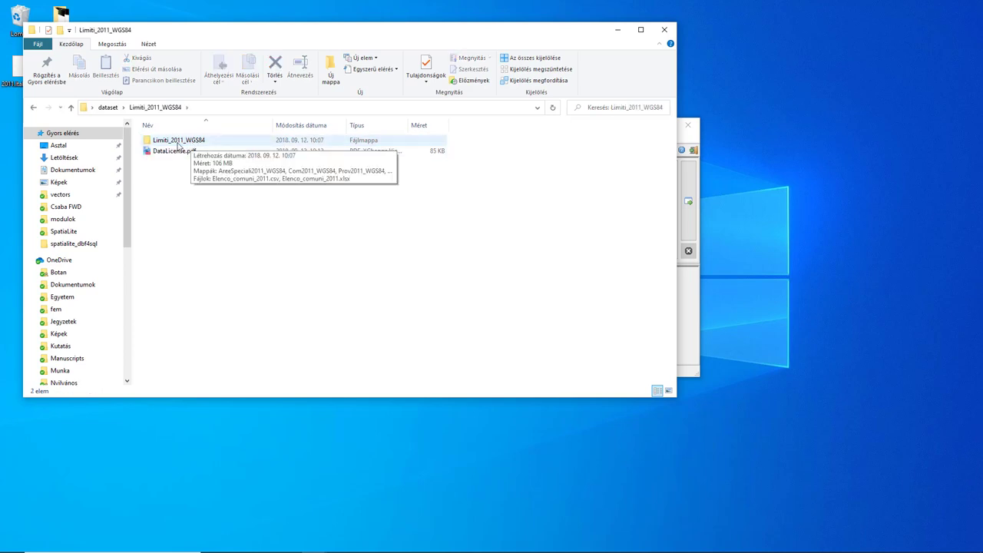
{"action": "double_click", "coordinate": [180, 141]}
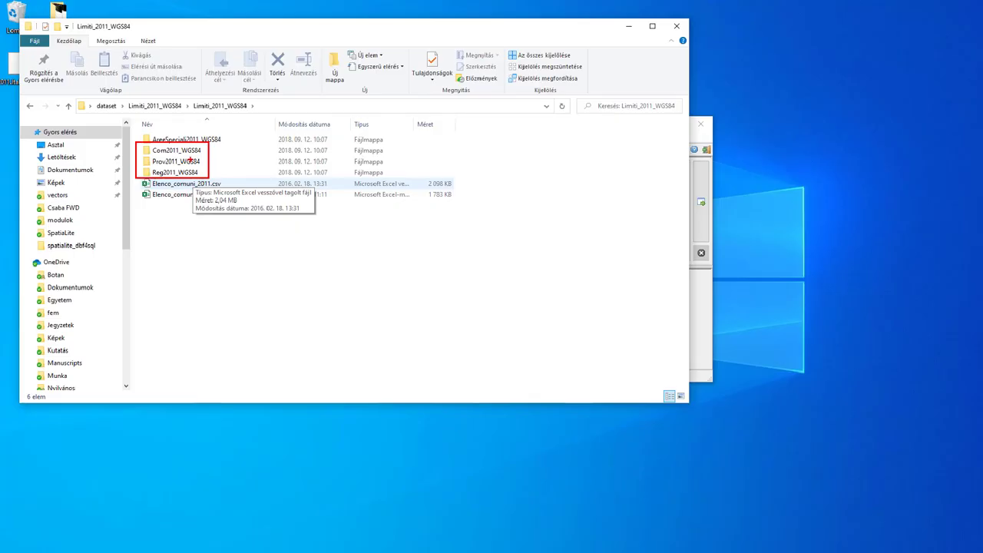
{"action": "double_click", "coordinate": [214, 182]}
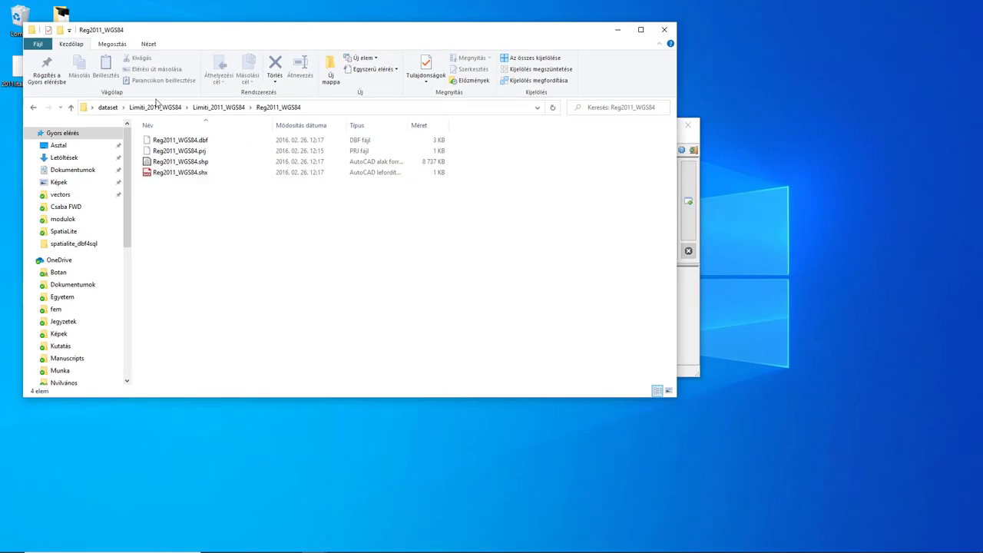
{"action": "left_click", "coordinate": [284, 70]}
{"action": "left_click", "coordinate": [155, 107]}
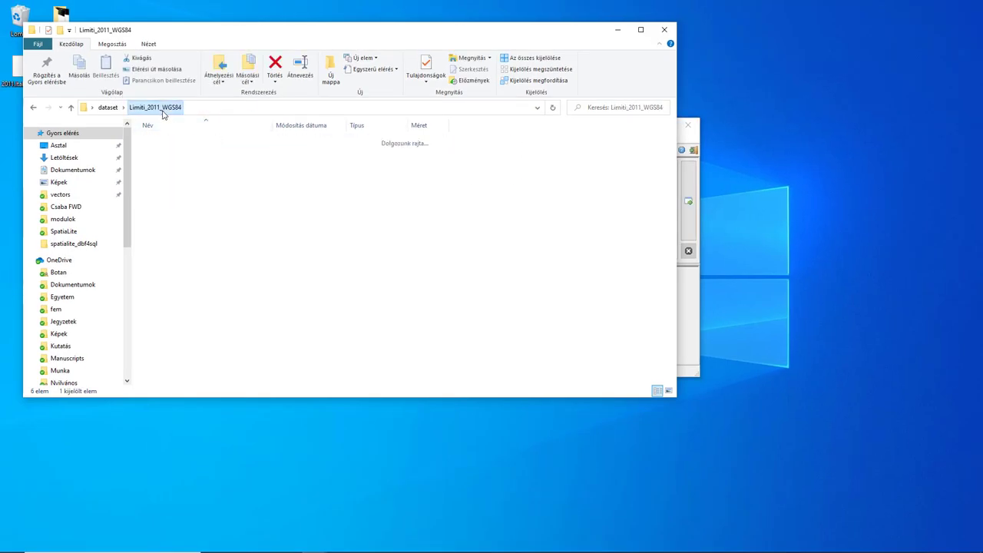
{"action": "left_click", "coordinate": [108, 108]}
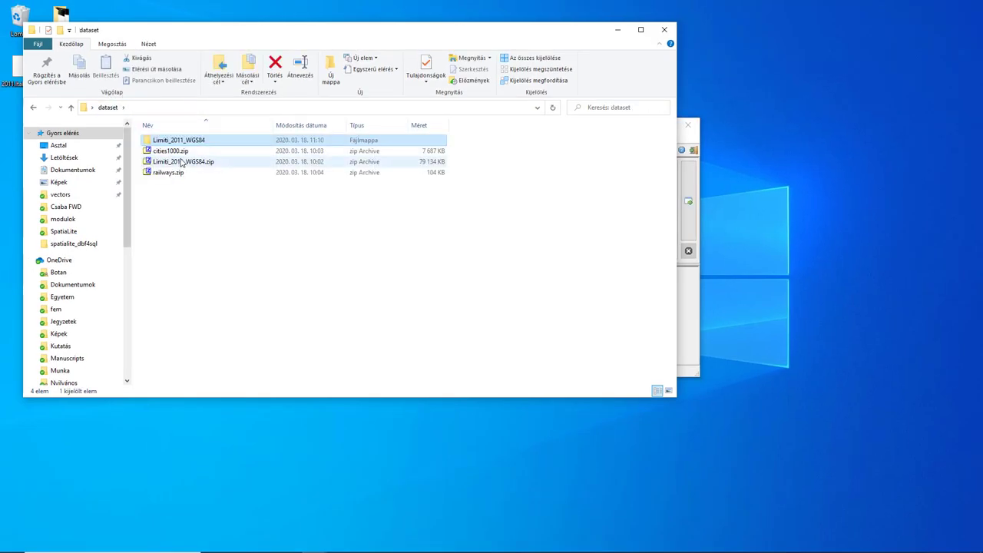
Step: Extract cities1000.zip into its own folder, check the text file inside it, and return to the dataset folder
{"action": "left_click", "coordinate": [181, 152]}
{"action": "right_click", "coordinate": [184, 156]}
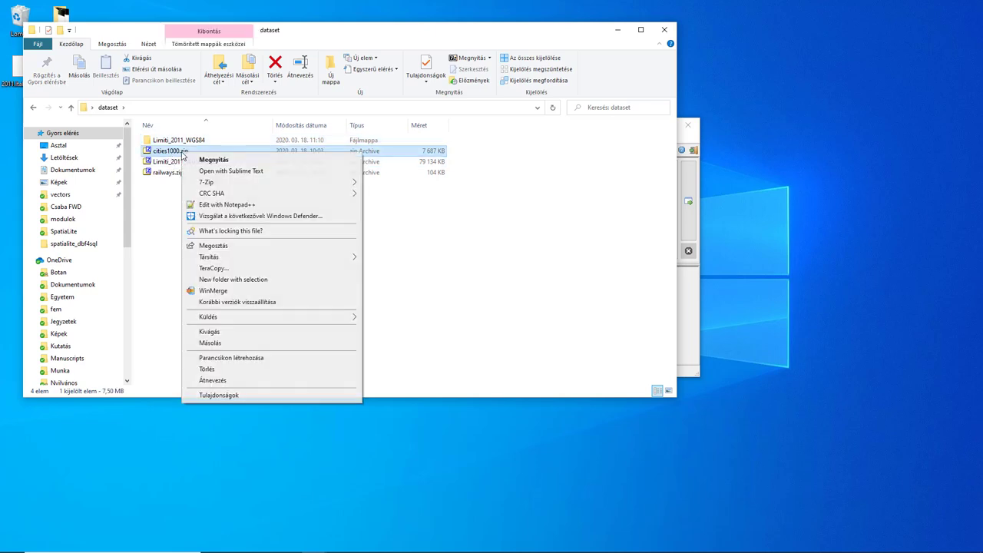
{"action": "mouse_move", "coordinate": [221, 183]}
{"action": "left_click", "coordinate": [435, 226]}
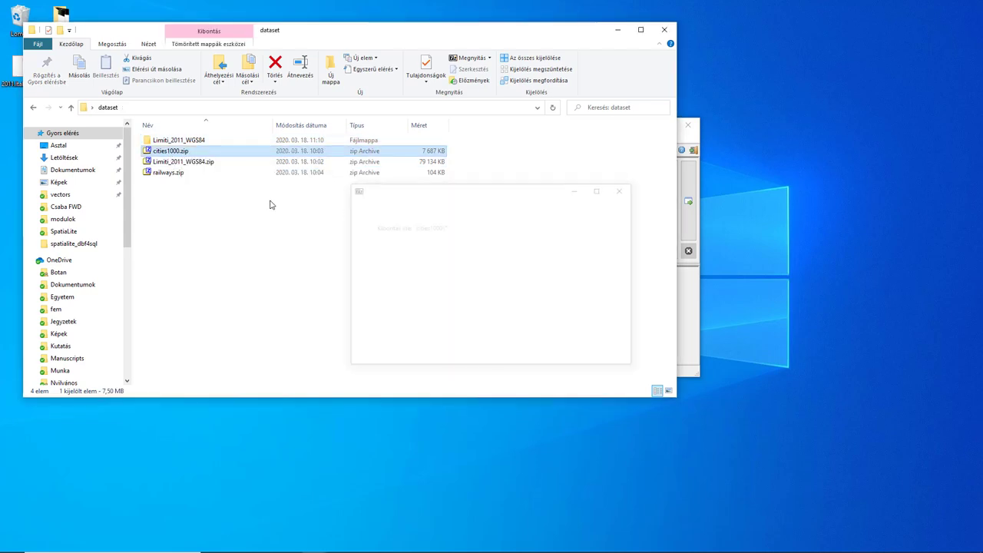
{"action": "double_click", "coordinate": [201, 141]}
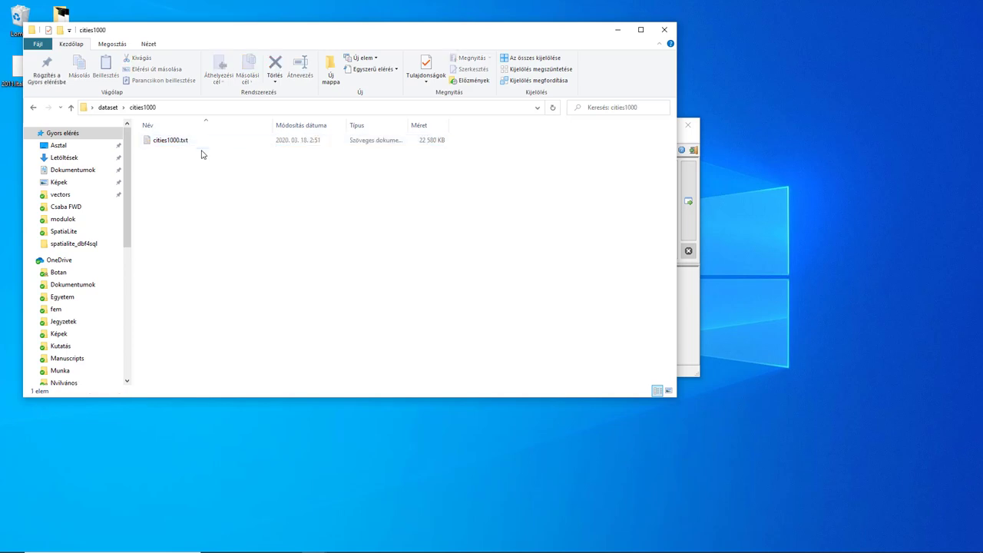
{"action": "left_click", "coordinate": [179, 150]}
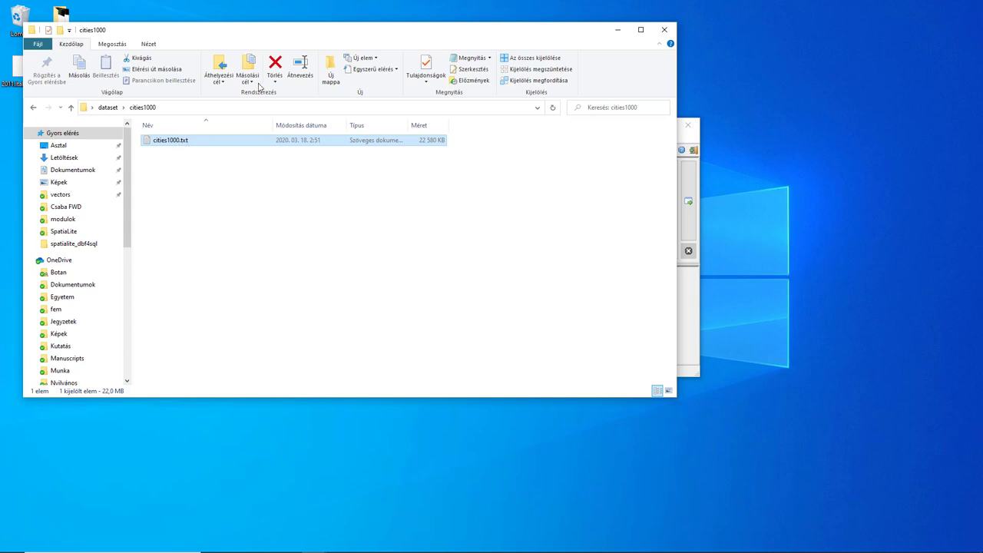
{"action": "left_click_drag", "start_coordinate": [262, 36], "coordinate": [299, 83]}
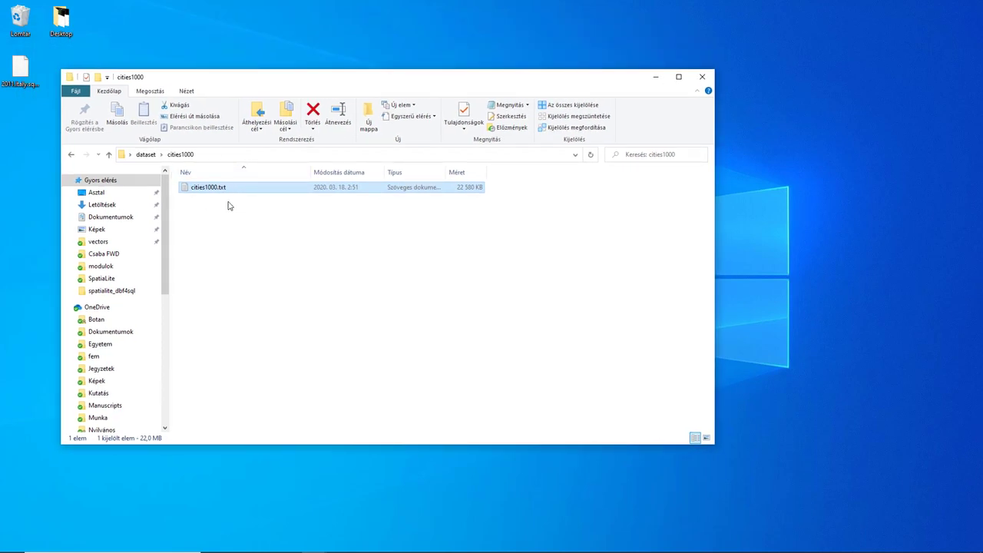
{"action": "left_click", "coordinate": [145, 154]}
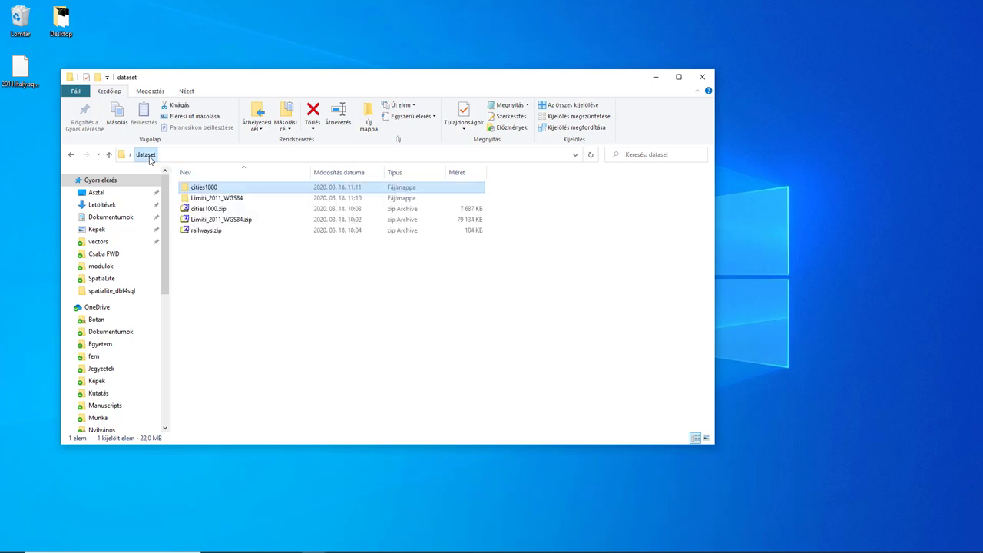
Step: Extract the railways.zip archive into its own folder inside the dataset folder
{"action": "left_click", "coordinate": [224, 231]}
{"action": "right_click", "coordinate": [211, 233]}
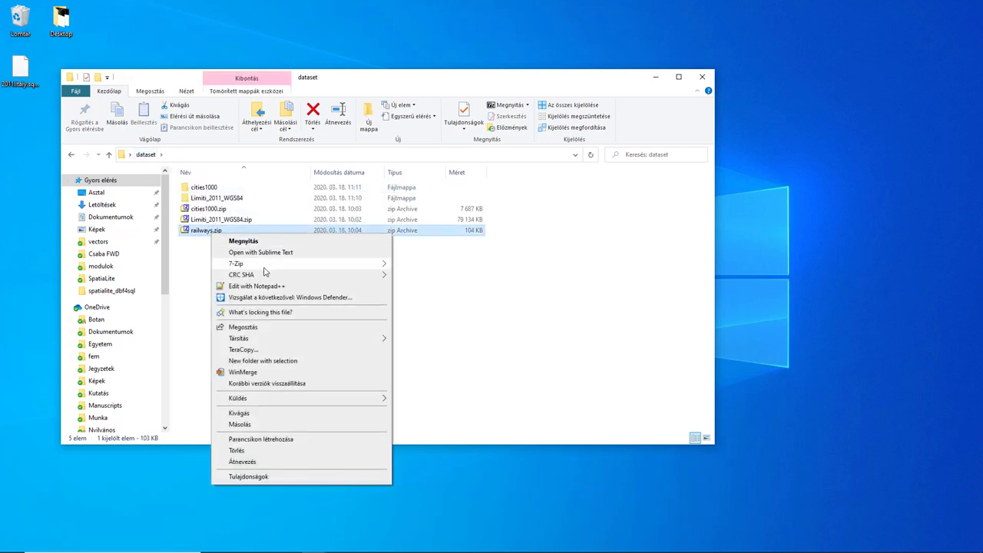
{"action": "mouse_move", "coordinate": [307, 263]}
{"action": "left_click", "coordinate": [412, 311]}
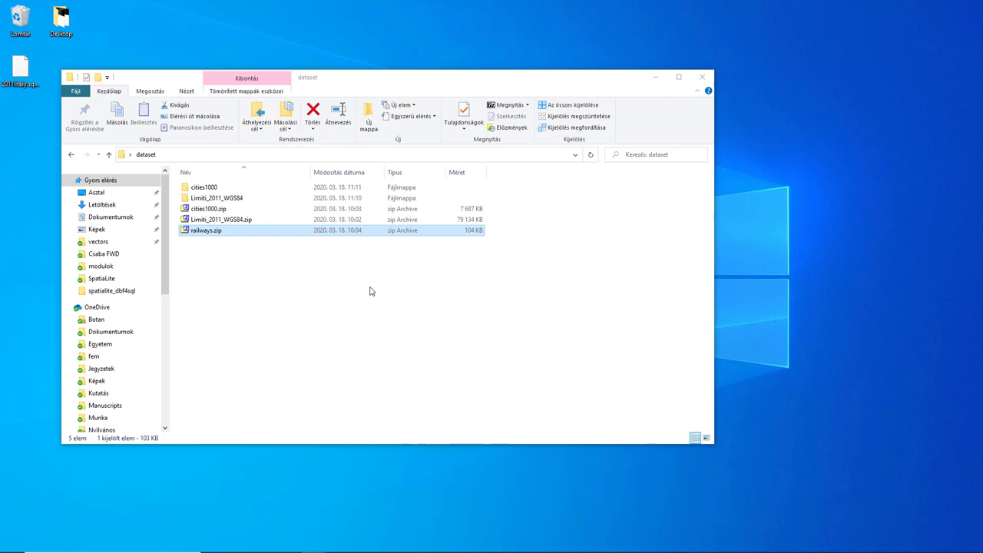
Step: Check the shapefile component files in the extracted nested railways folder, and close the file window
{"action": "double_click", "coordinate": [219, 206]}
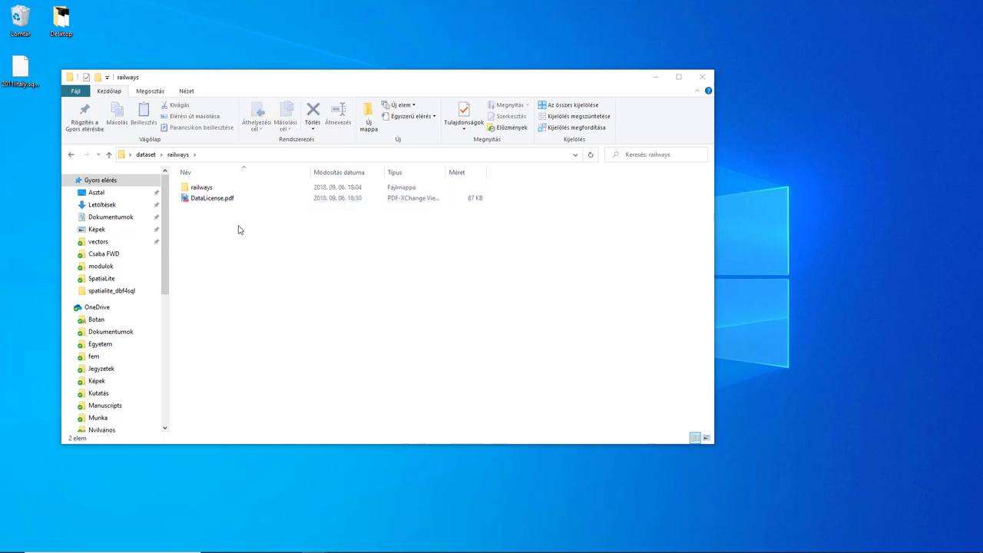
{"action": "double_click", "coordinate": [215, 188]}
{"action": "mouse_move", "coordinate": [243, 255]}
{"action": "left_mouse_down"}
{"action": "mouse_move", "coordinate": [207, 188]}
{"action": "mouse_move", "coordinate": [248, 240]}
{"action": "left_mouse_up"}
{"action": "left_click", "coordinate": [247, 274]}
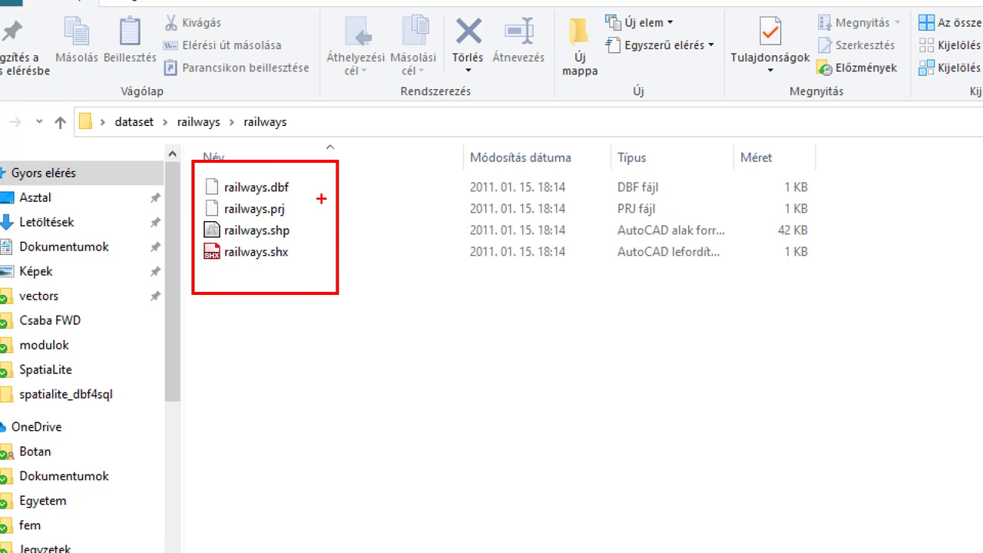
{"action": "key", "text": "Escape"}
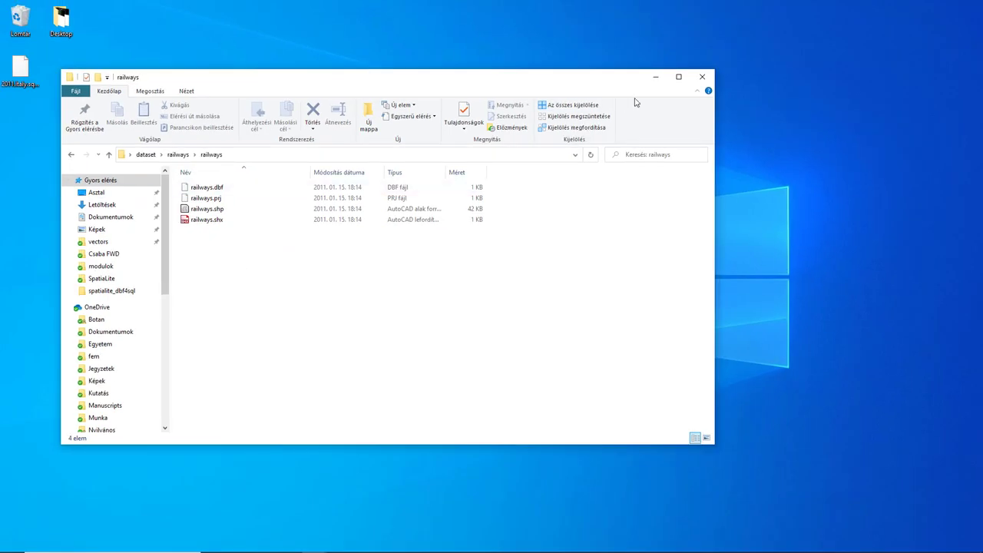
{"action": "left_click", "coordinate": [702, 80]}
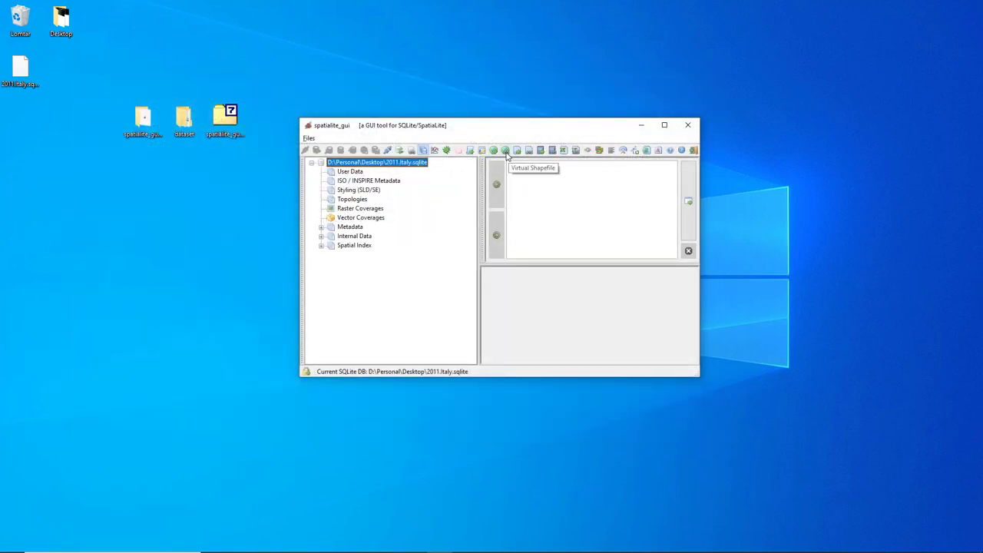
Step: Start a Virtual Shapefile from Reg2011_WGS84.shp in the dataset's nested Limiti_2011_WGS84 folders, inside Reg2011_WGS84
{"action": "left_click", "coordinate": [506, 151]}
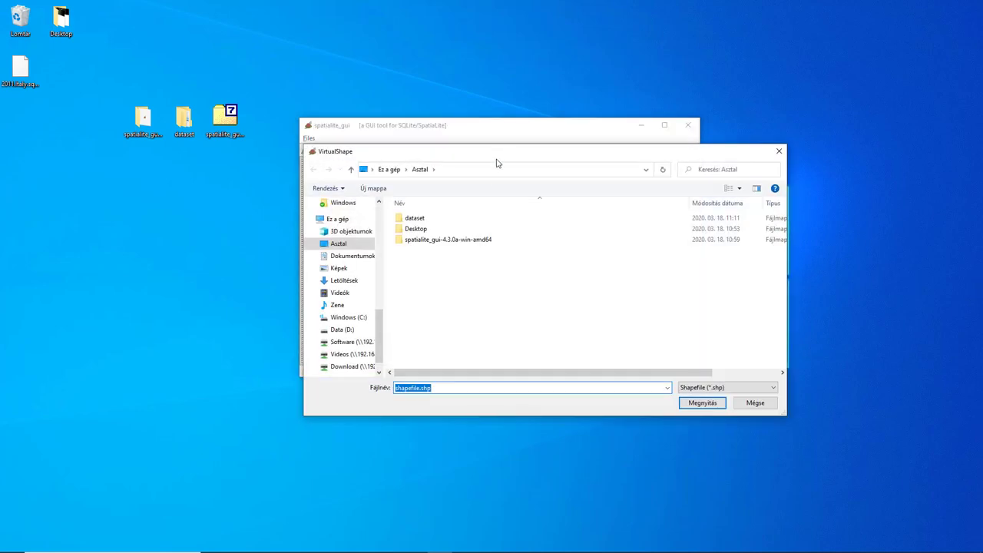
{"action": "double_click", "coordinate": [415, 219]}
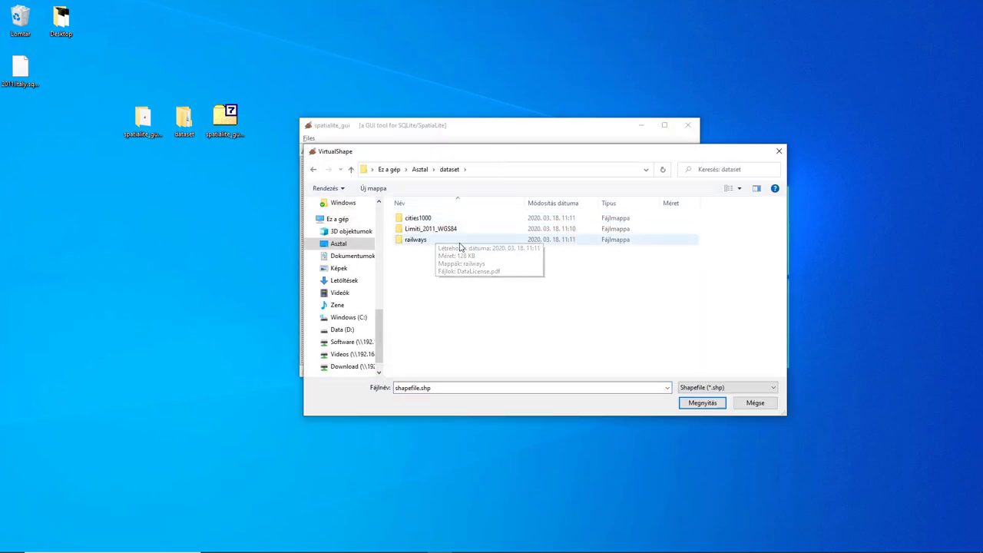
{"action": "double_click", "coordinate": [458, 230]}
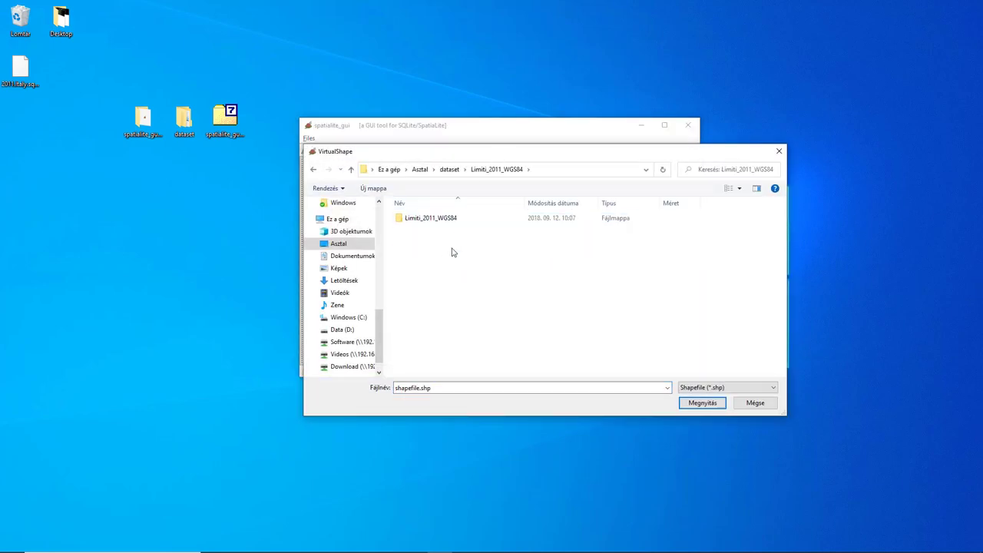
{"action": "double_click", "coordinate": [452, 220]}
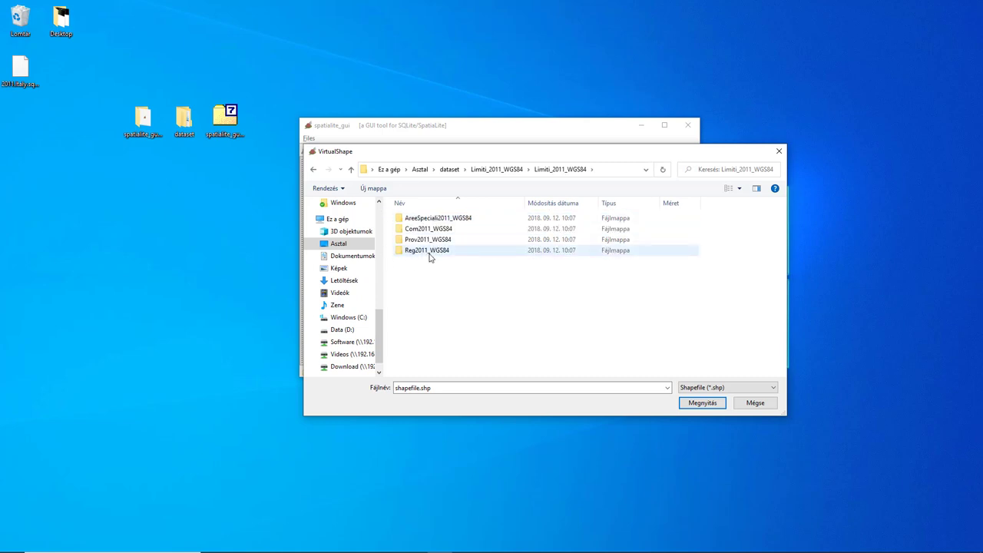
{"action": "double_click", "coordinate": [427, 251]}
{"action": "left_click", "coordinate": [432, 219]}
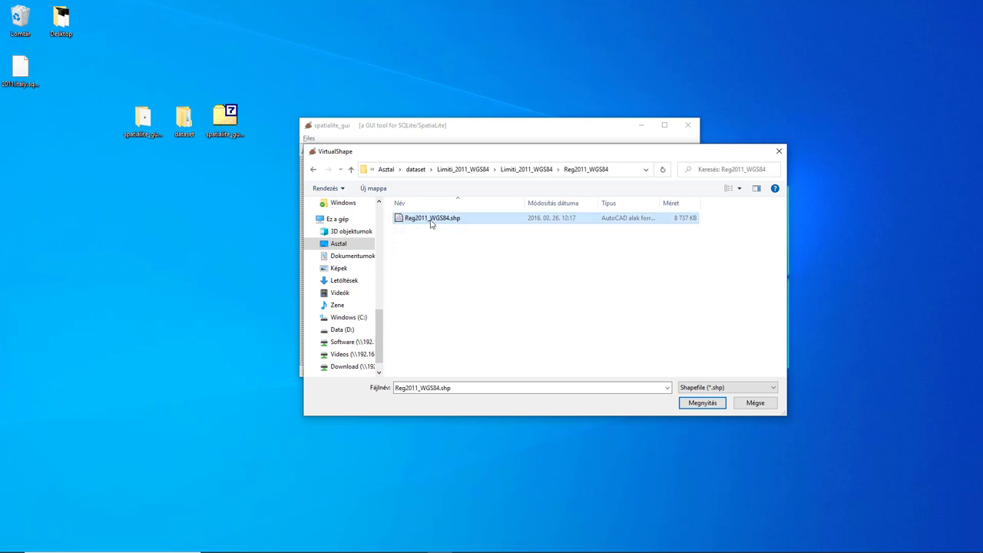
{"action": "left_click", "coordinate": [701, 403]}
Step: Name the virtual shapefile's table reg_2011_s and set its SRID to 32632
{"action": "left_click_drag", "start_coordinate": [471, 167], "coordinate": [397, 117]}
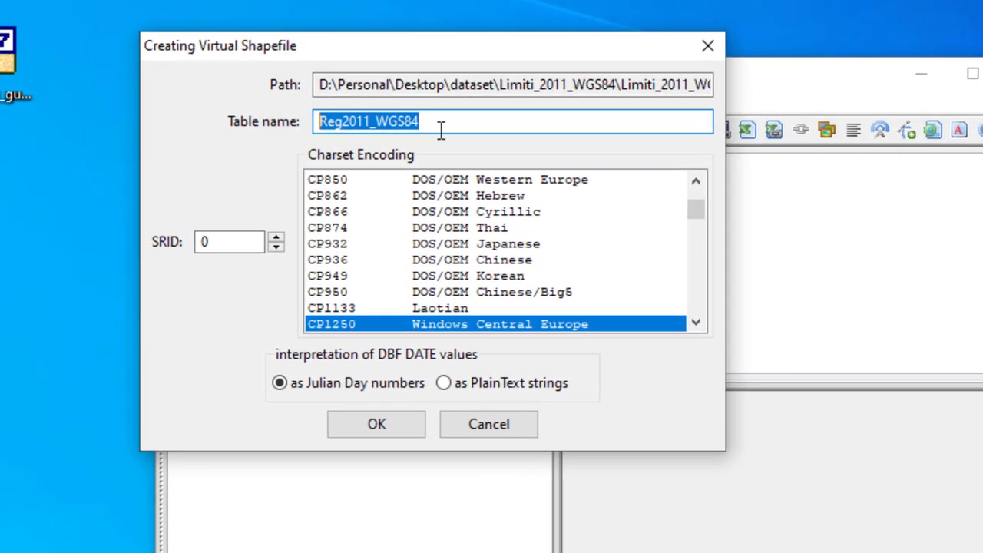
{"action": "left_click", "coordinate": [447, 130]}
{"action": "type", "text": "reg_2011"}
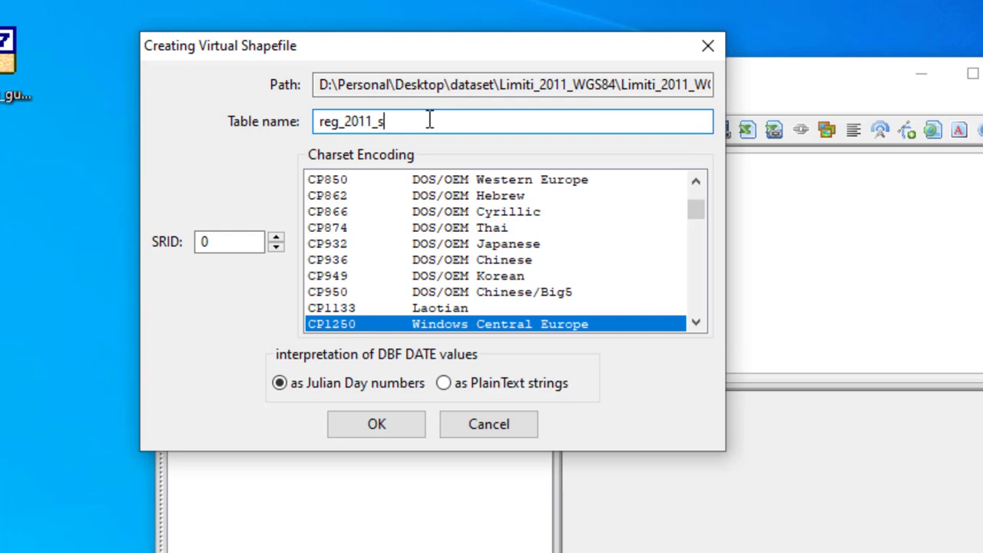
{"action": "double_click", "coordinate": [241, 244]}
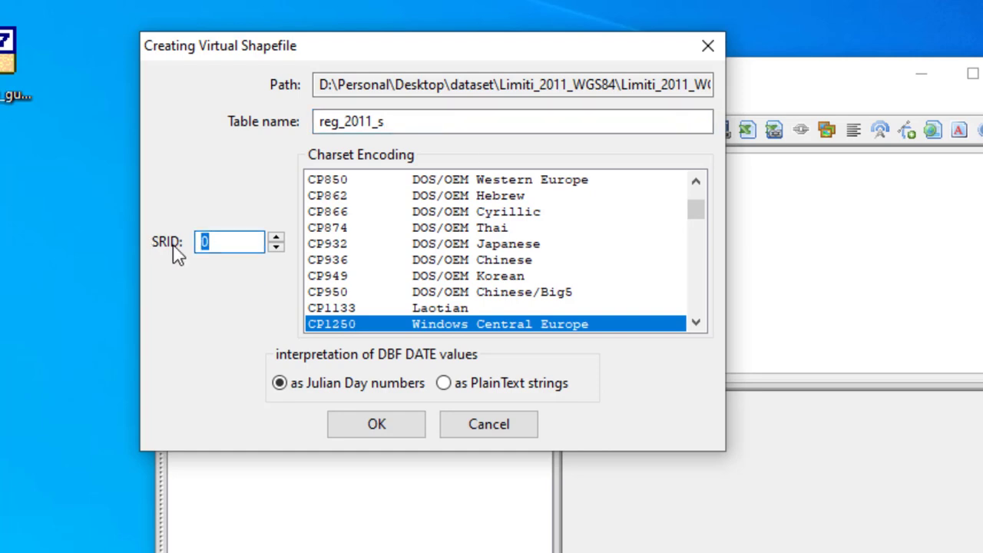
{"action": "type", "text": "32"}
{"action": "type", "text": "65"}
{"action": "type", "text": "32"}
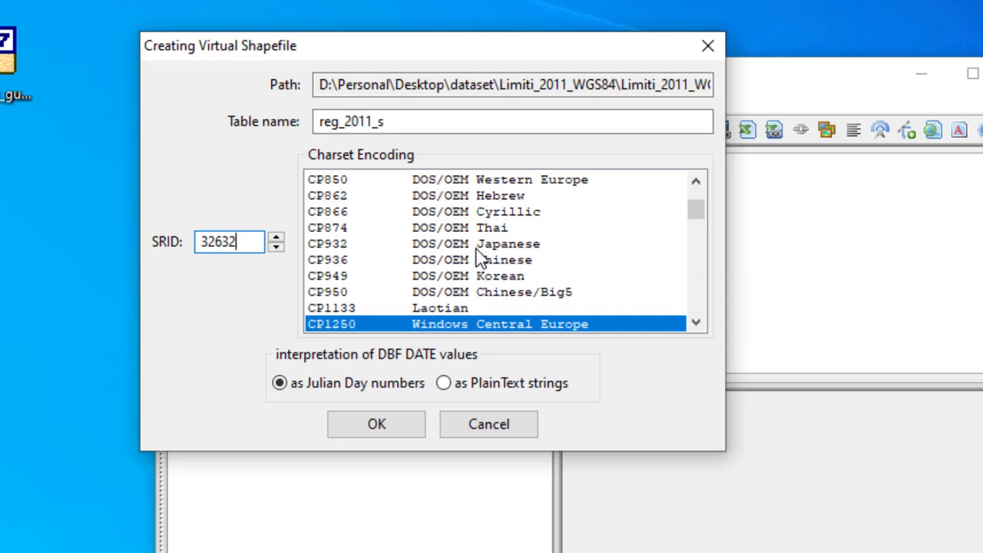
Step: Set the charset encoding to CP1252 Windows Latin 1 and create the virtual shapefile table
{"action": "left_click", "coordinate": [695, 324]}
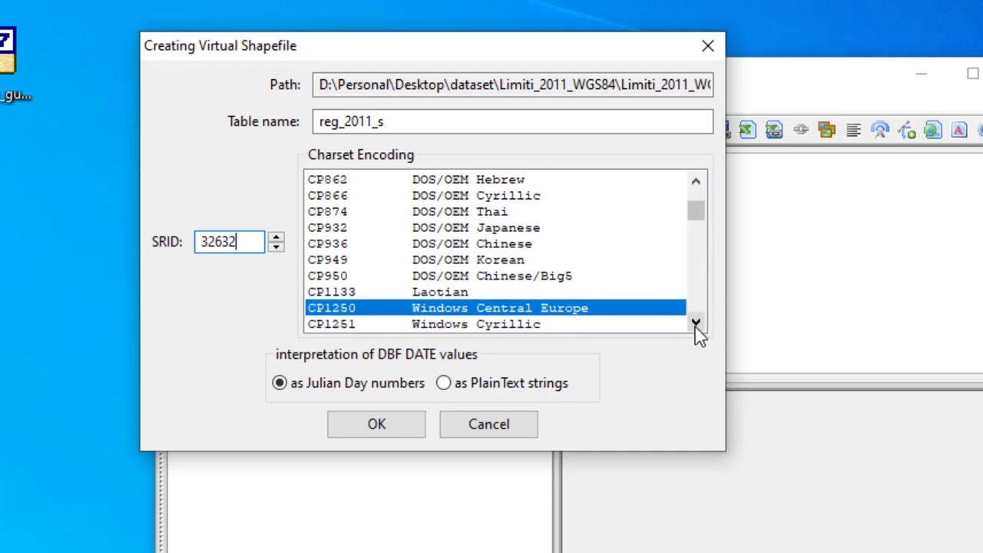
{"action": "left_click", "coordinate": [695, 323]}
{"action": "left_click", "coordinate": [469, 325]}
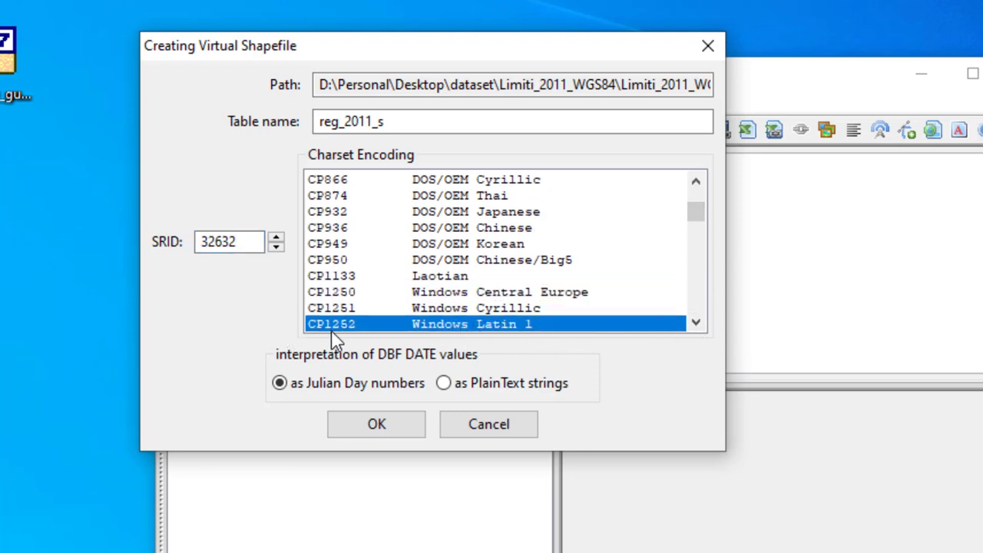
{"action": "left_click", "coordinate": [695, 323]}
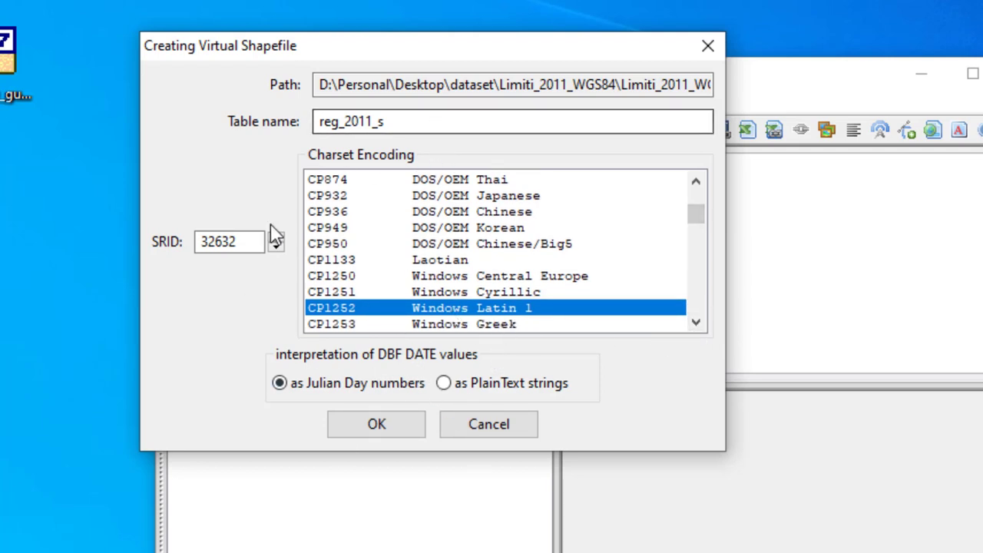
{"action": "left_click", "coordinate": [374, 435]}
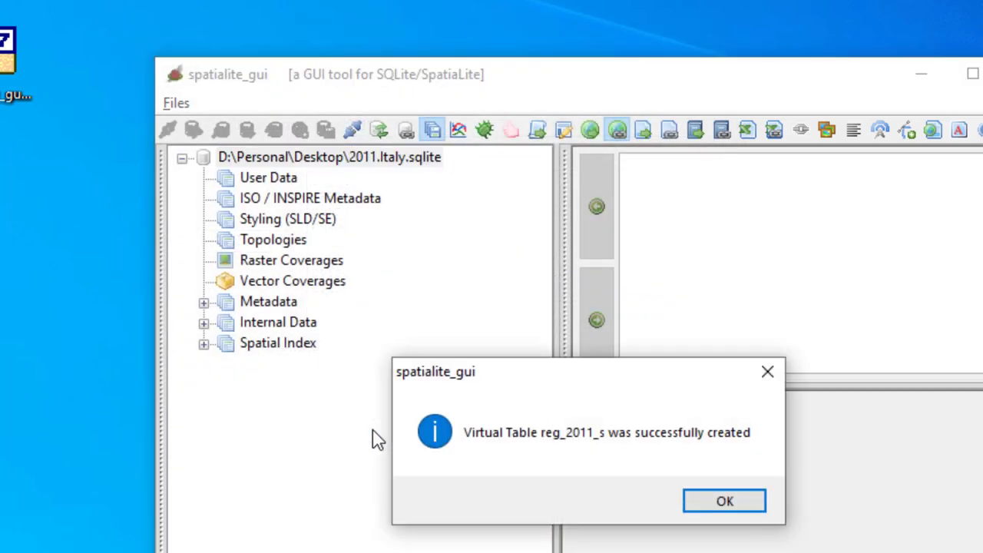
{"action": "left_click_drag", "start_coordinate": [592, 363], "coordinate": [468, 310]}
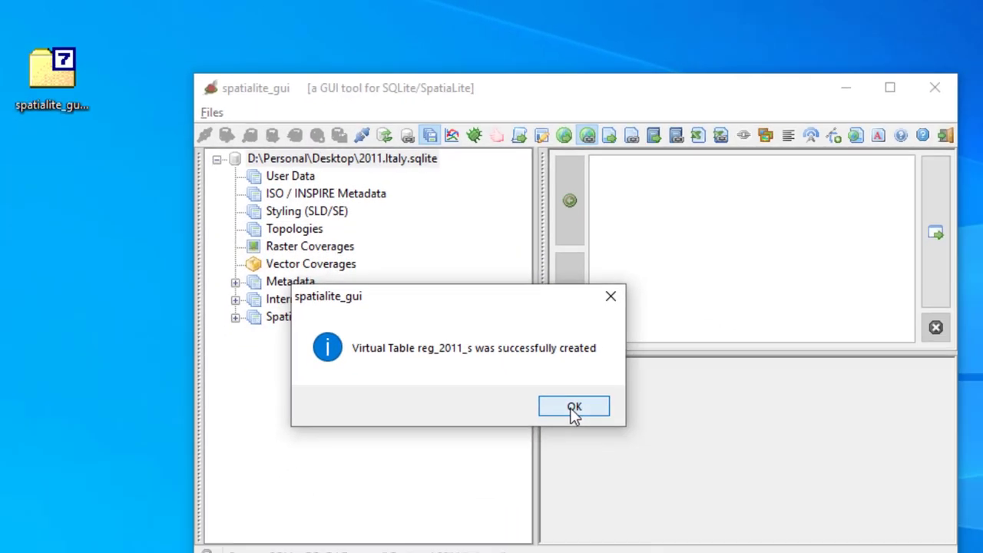
{"action": "left_click", "coordinate": [602, 455]}
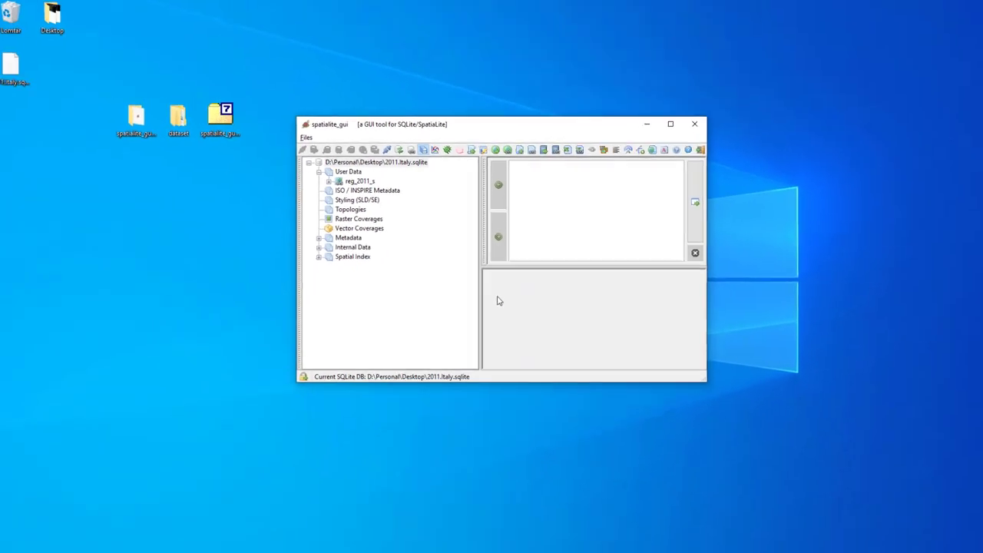
Step: List the columns of the reg_2011_s table and query all its rows in an enlarged window
{"action": "left_click", "coordinate": [358, 183]}
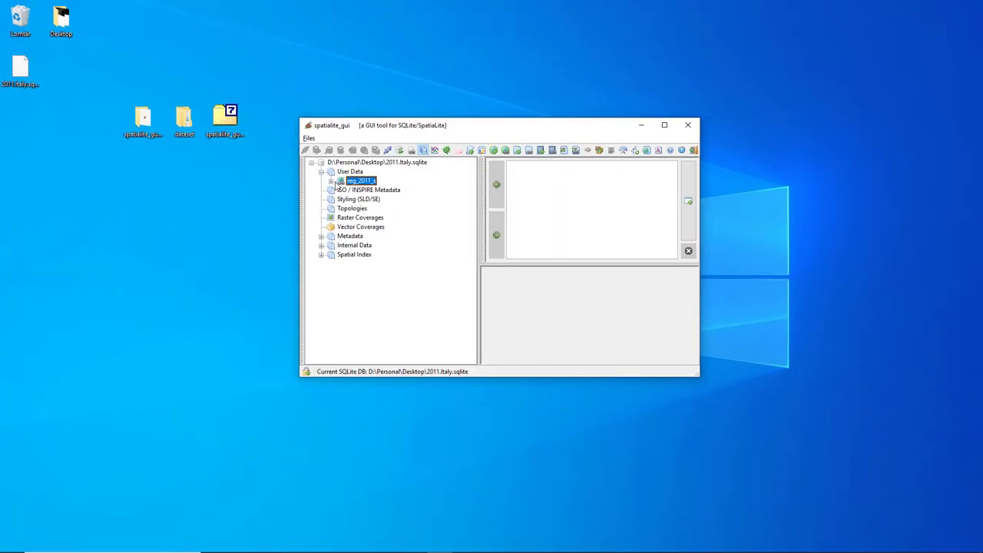
{"action": "left_click", "coordinate": [332, 181]}
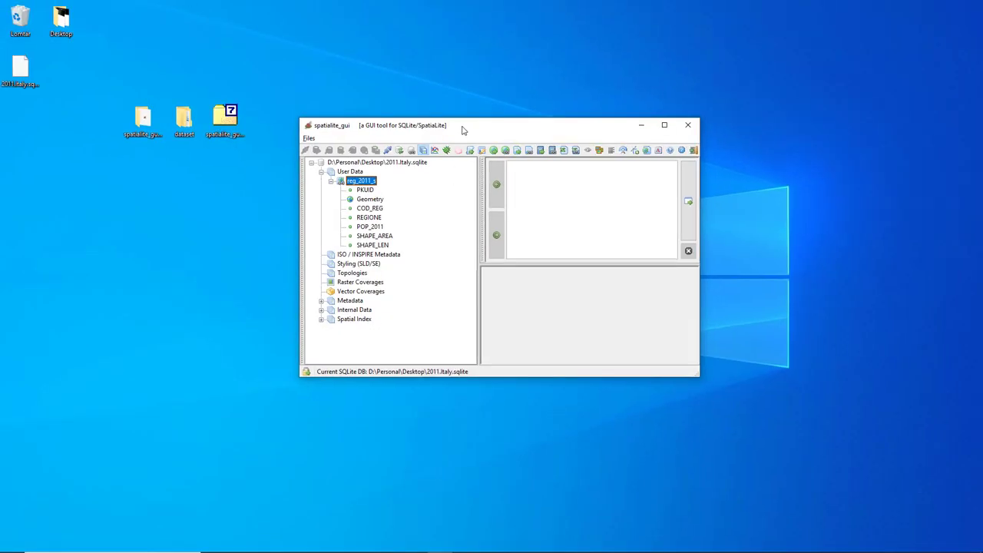
{"action": "right_click", "coordinate": [351, 165]}
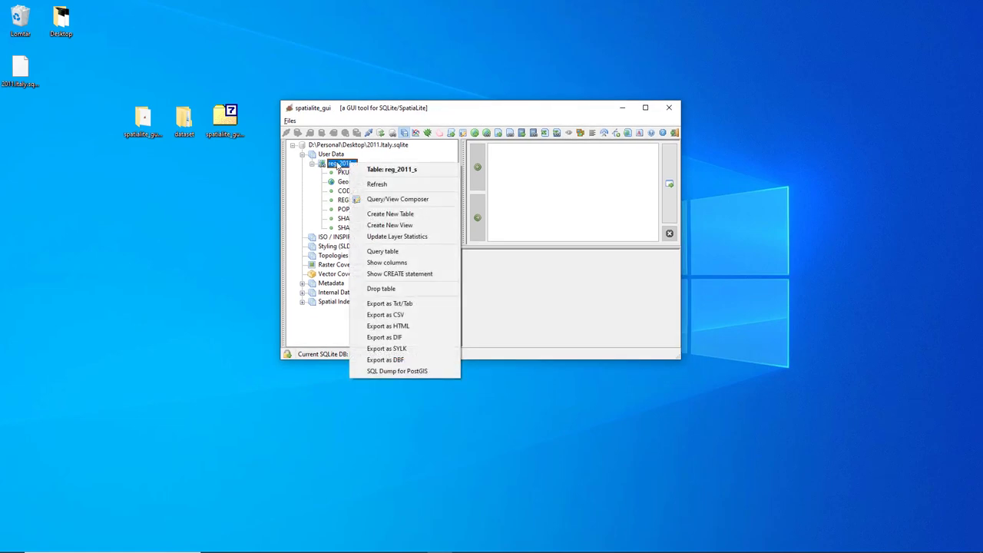
{"action": "left_click", "coordinate": [384, 251]}
{"action": "left_click_drag", "start_coordinate": [525, 115], "coordinate": [461, 116]}
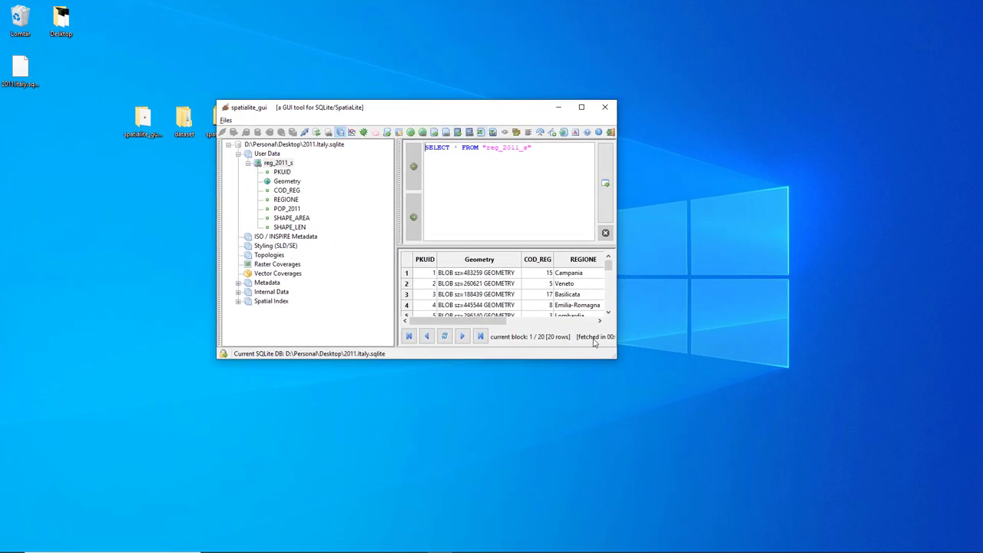
{"action": "left_click_drag", "start_coordinate": [615, 357], "coordinate": [807, 531]}
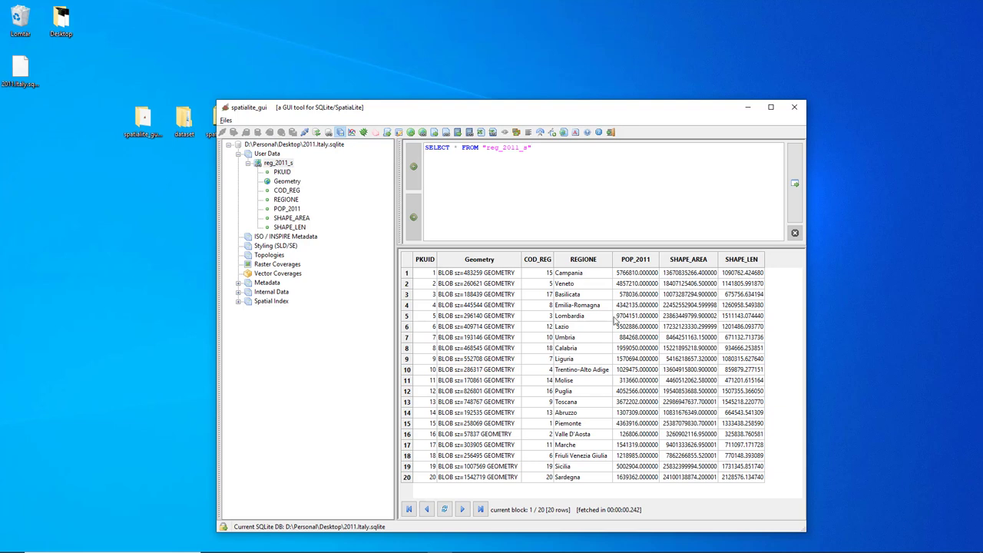
{"action": "left_click", "coordinate": [463, 510]}
{"action": "left_click", "coordinate": [426, 509]}
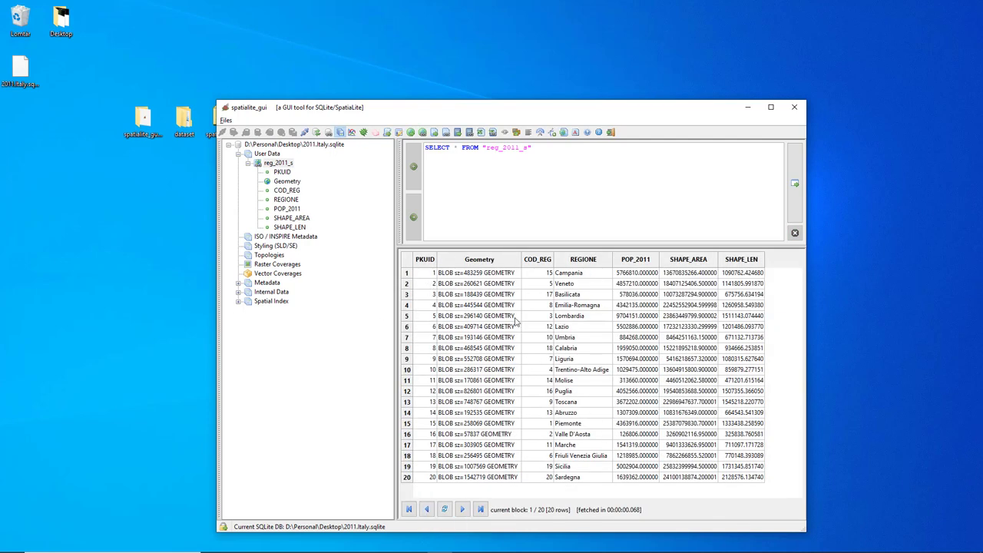
Step: Explore the geometry BLOB of the Campania row and check its SRID, geometry type and polygon list in the geometry explorer
{"action": "left_click", "coordinate": [486, 274]}
{"action": "right_click", "coordinate": [487, 277]}
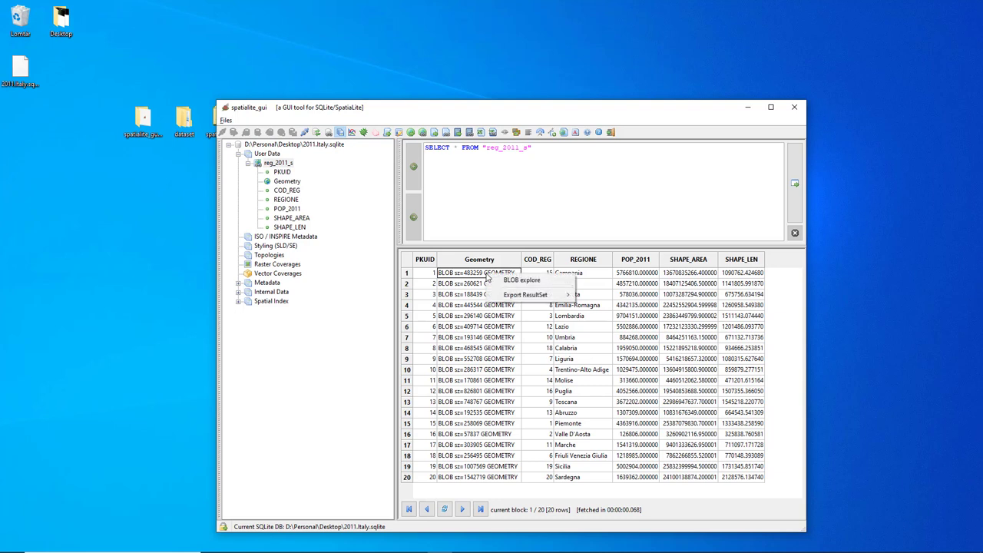
{"action": "left_click", "coordinate": [528, 281]}
{"action": "left_click_drag", "start_coordinate": [438, 199], "coordinate": [423, 189]}
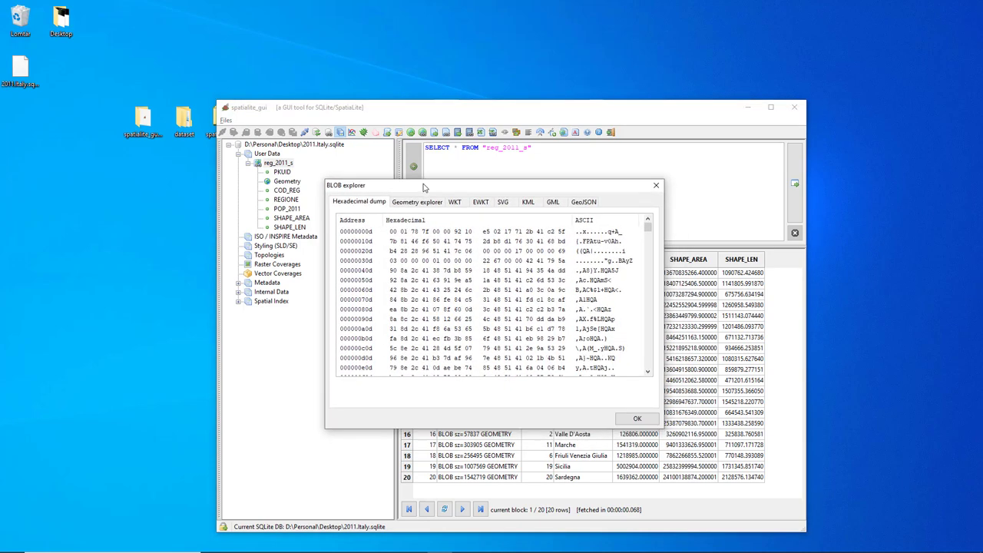
{"action": "left_click", "coordinate": [416, 200]}
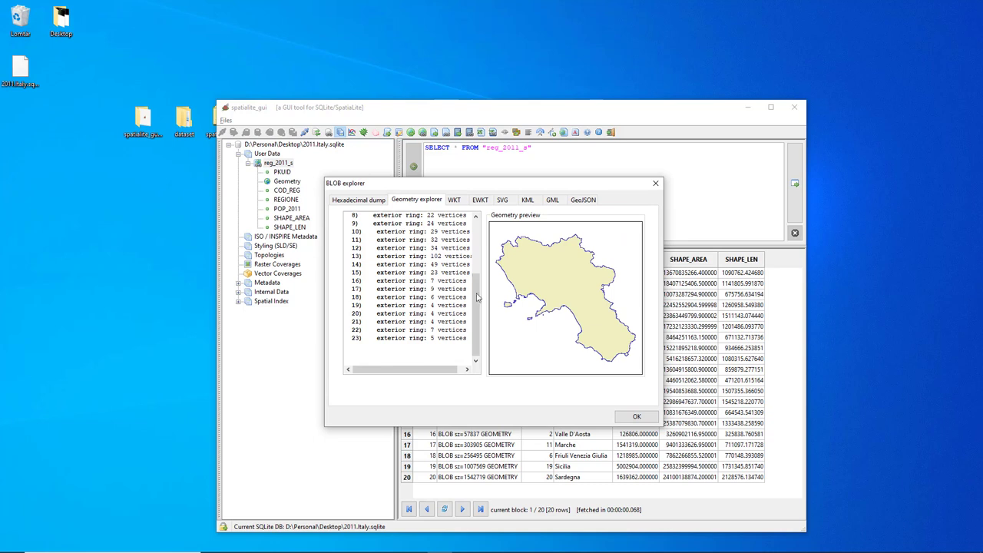
{"action": "scroll", "coordinate": [472, 282], "scroll_direction": "up", "scroll_amount": 4}
{"action": "double_click", "coordinate": [376, 216]}
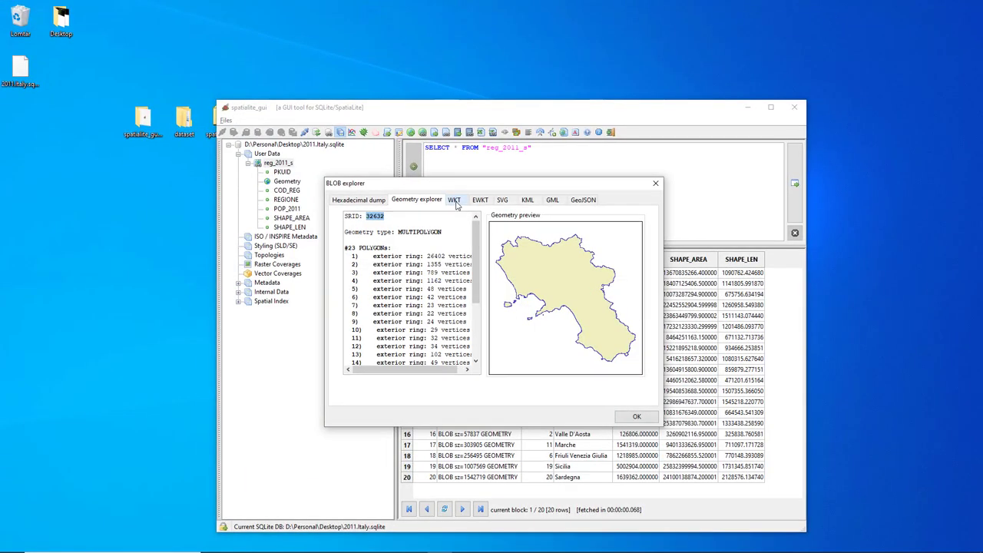
Step: Examine the Campania geometry's WKT, EWKT, SVG, KML, GML and GeoJSON representations
{"action": "left_click", "coordinate": [455, 200]}
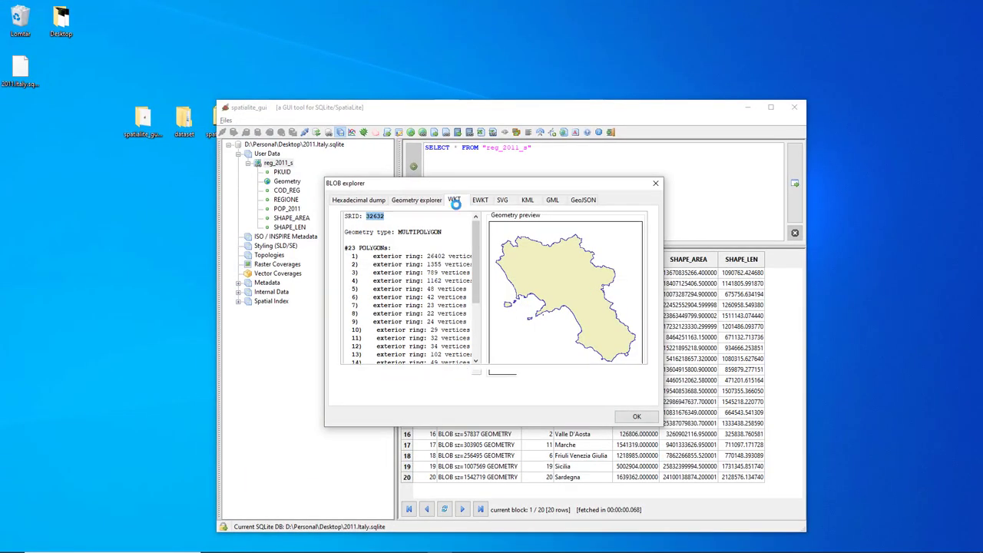
{"action": "left_click_drag", "start_coordinate": [644, 352], "coordinate": [644, 212]}
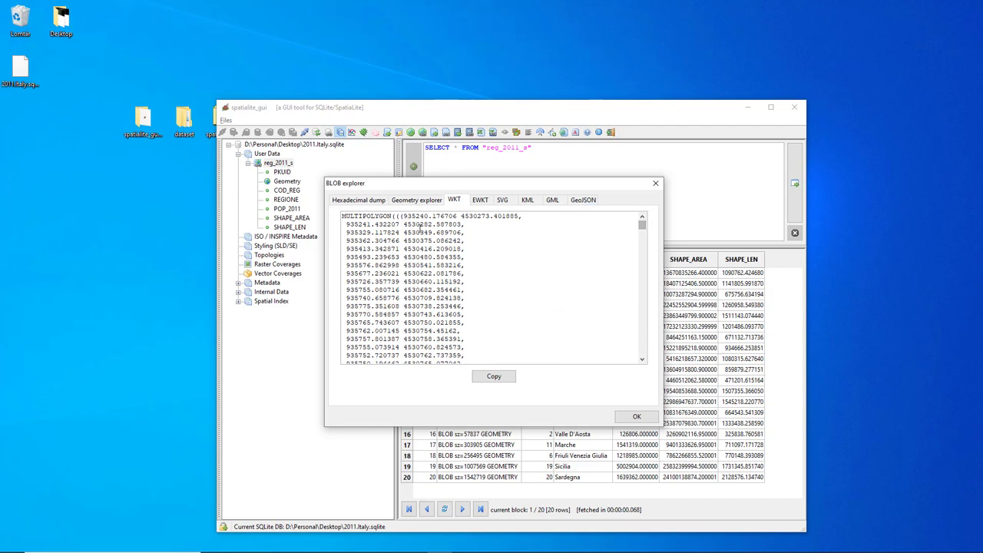
{"action": "left_click_drag", "start_coordinate": [343, 219], "coordinate": [528, 318]}
{"action": "left_click", "coordinate": [528, 318]}
{"action": "left_click_drag", "start_coordinate": [644, 228], "coordinate": [644, 215]}
{"action": "left_click", "coordinate": [479, 201]}
{"action": "left_click", "coordinate": [502, 200]}
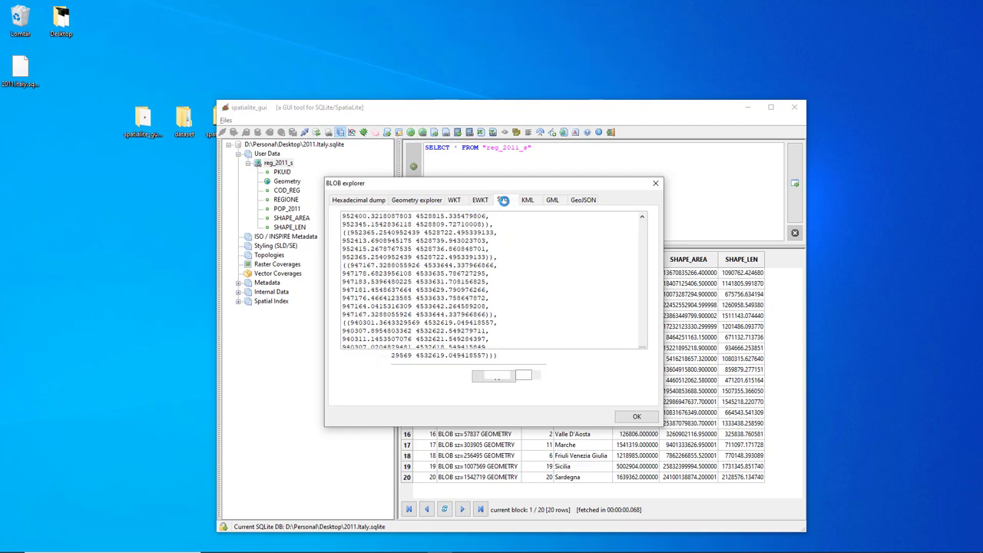
{"action": "left_click", "coordinate": [529, 202]}
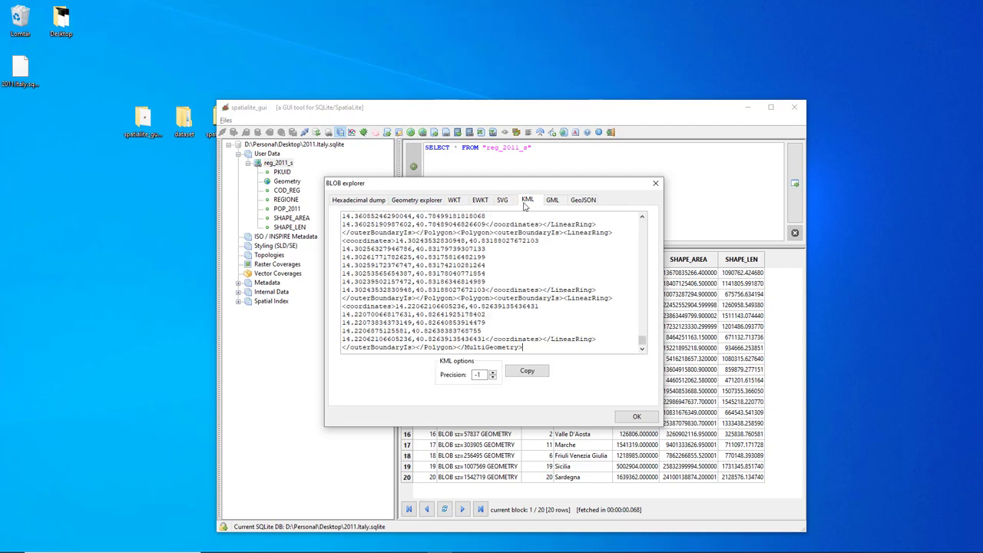
{"action": "left_click", "coordinate": [554, 203]}
{"action": "left_click", "coordinate": [586, 201]}
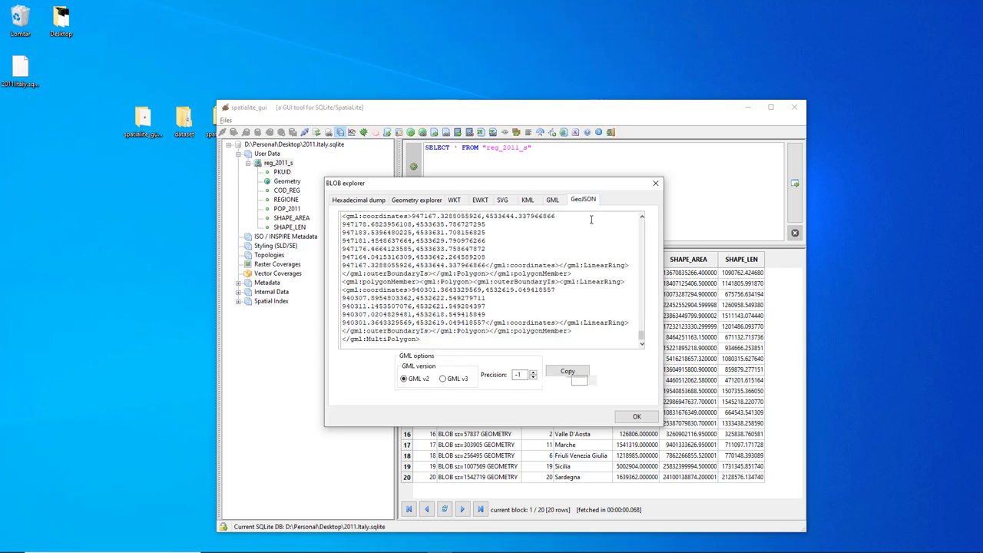
{"action": "left_click_drag", "start_coordinate": [640, 336], "coordinate": [639, 220]}
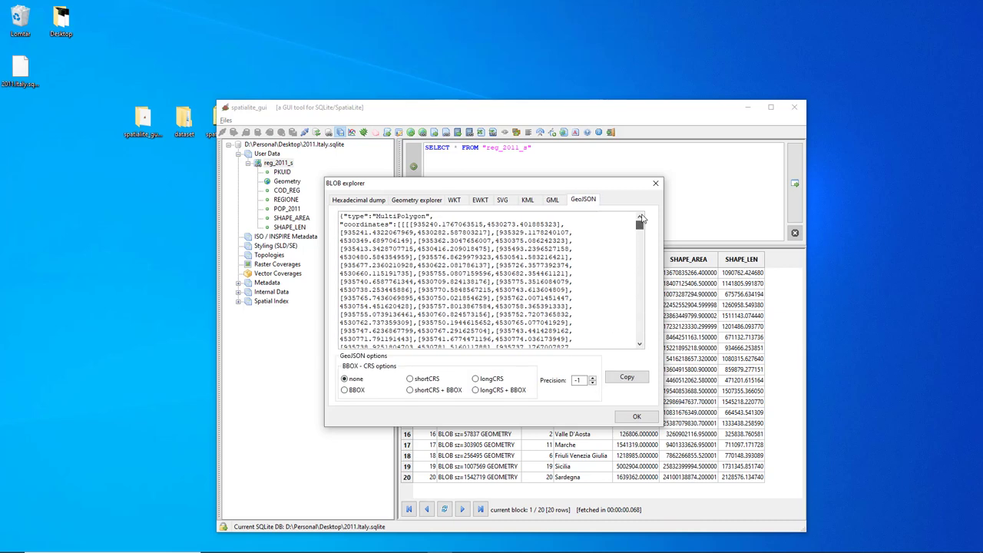
Step: Return to the Campania geometry preview, then close the BLOB explorer and collapse the reg_2011_s column list
{"action": "left_click", "coordinate": [421, 203]}
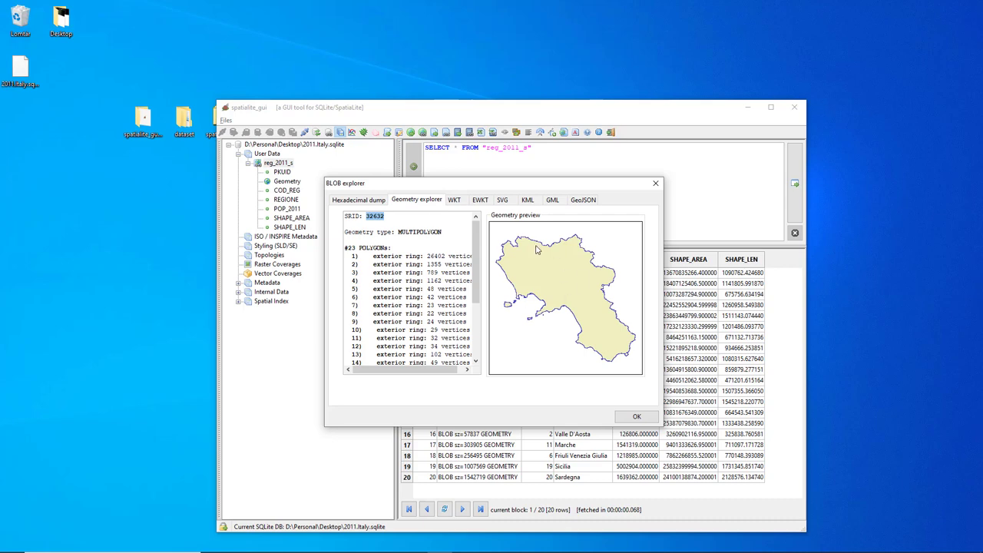
{"action": "left_click_drag", "start_coordinate": [533, 187], "coordinate": [519, 180]}
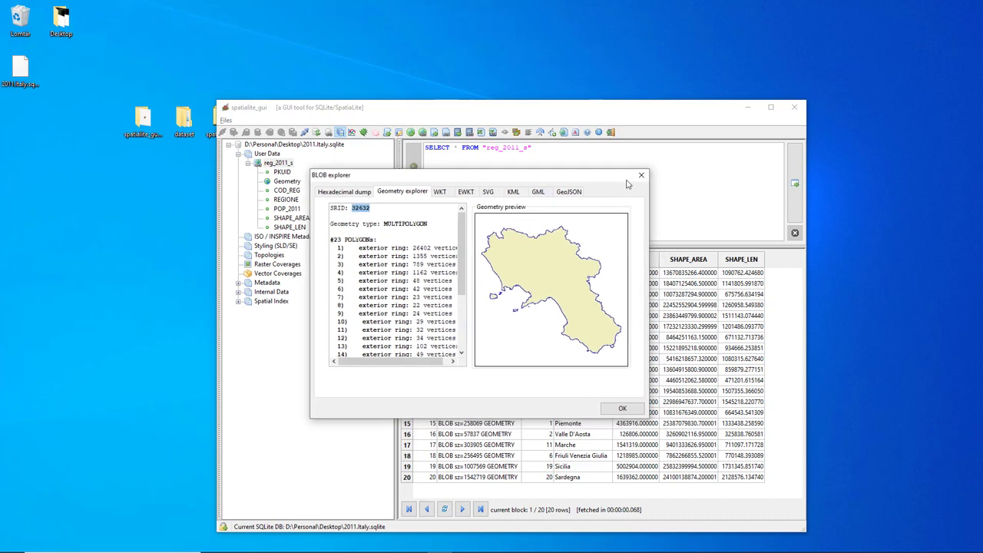
{"action": "left_click", "coordinate": [641, 176]}
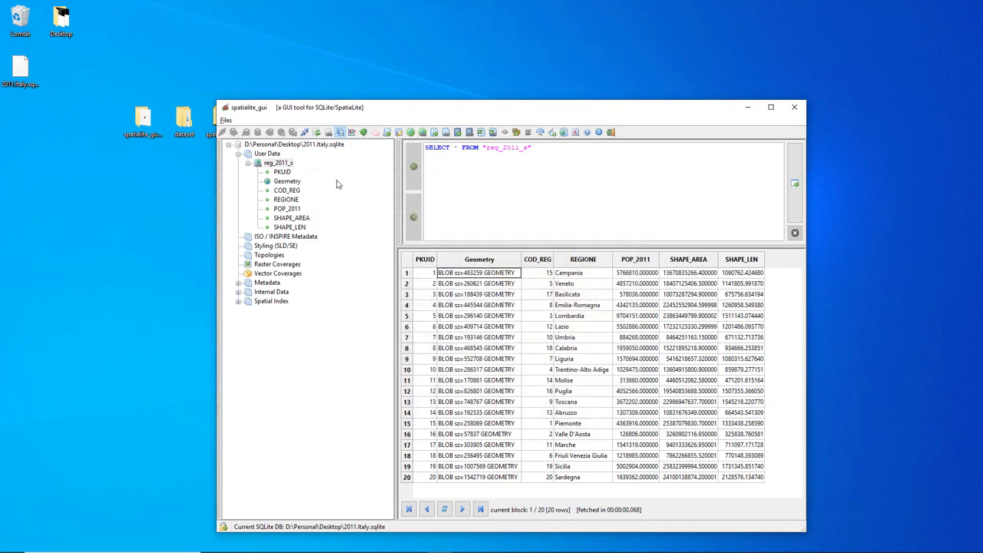
{"action": "left_click", "coordinate": [248, 165]}
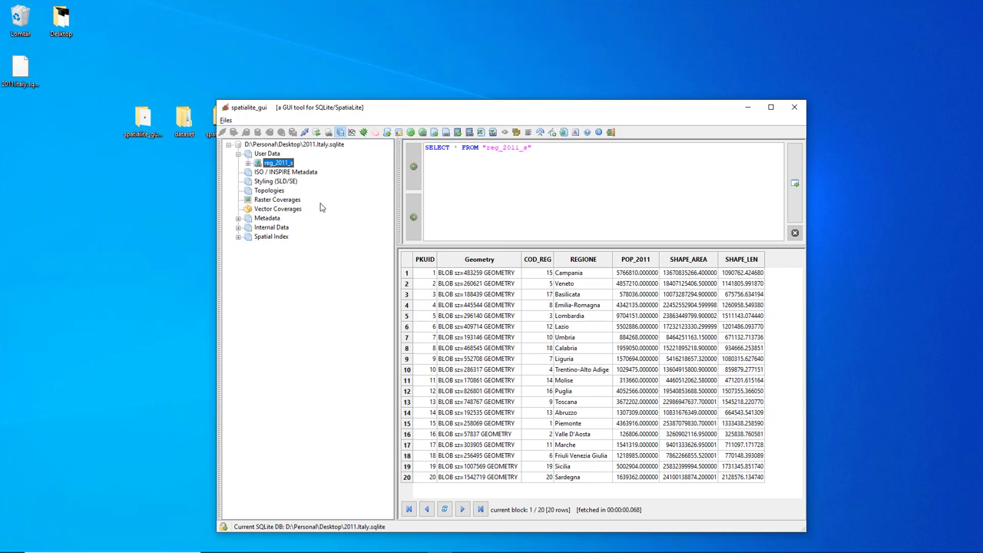
Step: Start a Virtual Shapefile from Prov2011_WGS84.shp in the Prov2011_WGS84 folder of the nested Limiti_2011_WGS84 folders
{"action": "left_click", "coordinate": [423, 133]}
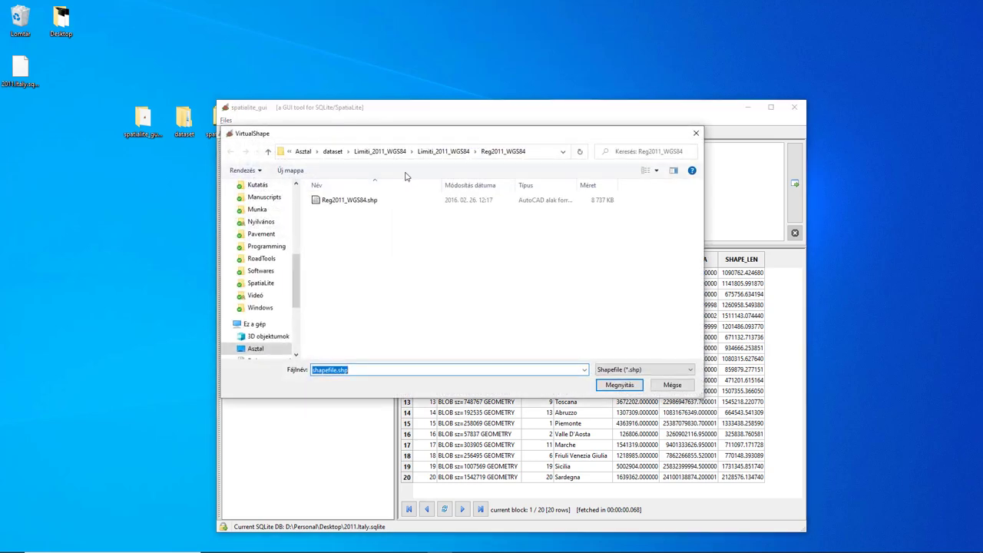
{"action": "left_click", "coordinate": [450, 153]}
{"action": "double_click", "coordinate": [364, 227]}
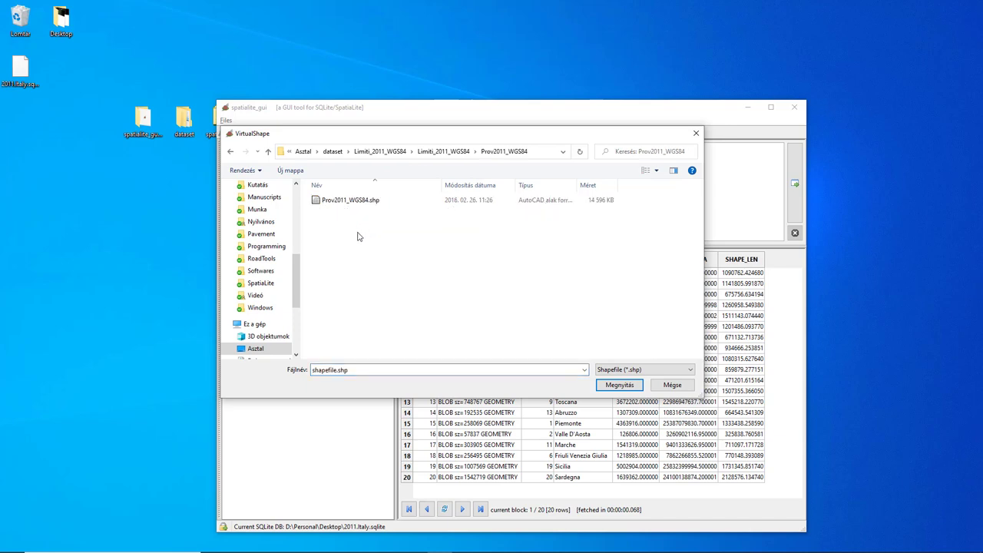
{"action": "double_click", "coordinate": [345, 201]}
Step: Name the virtual shapefile's table prov_2011_s and set its SRID to 32632
{"action": "left_click_drag", "start_coordinate": [473, 225], "coordinate": [314, 90]}
{"action": "left_click", "coordinate": [346, 126]}
{"action": "left_click_drag", "start_coordinate": [346, 126], "coordinate": [263, 124]}
{"action": "type", "text": "o"}
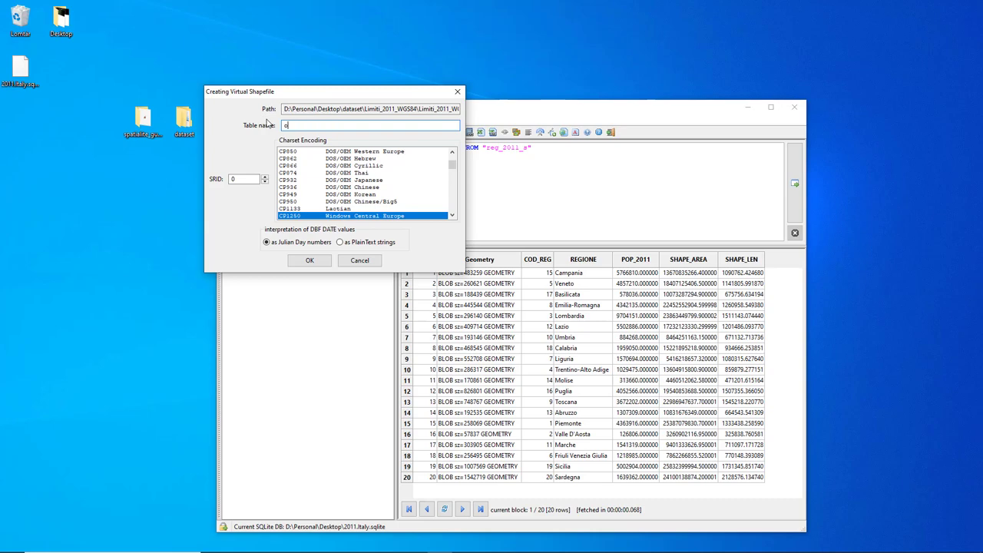
{"action": "type", "text": "rov"}
{"action": "type", "text": "2"}
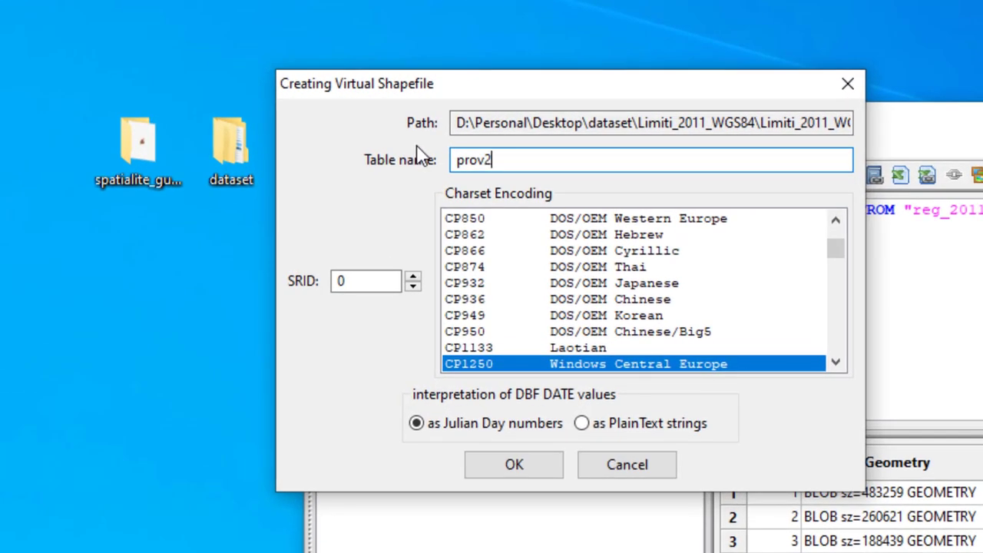
{"action": "type", "text": "011_s"}
{"action": "left_click_drag", "start_coordinate": [474, 89], "coordinate": [507, 134]}
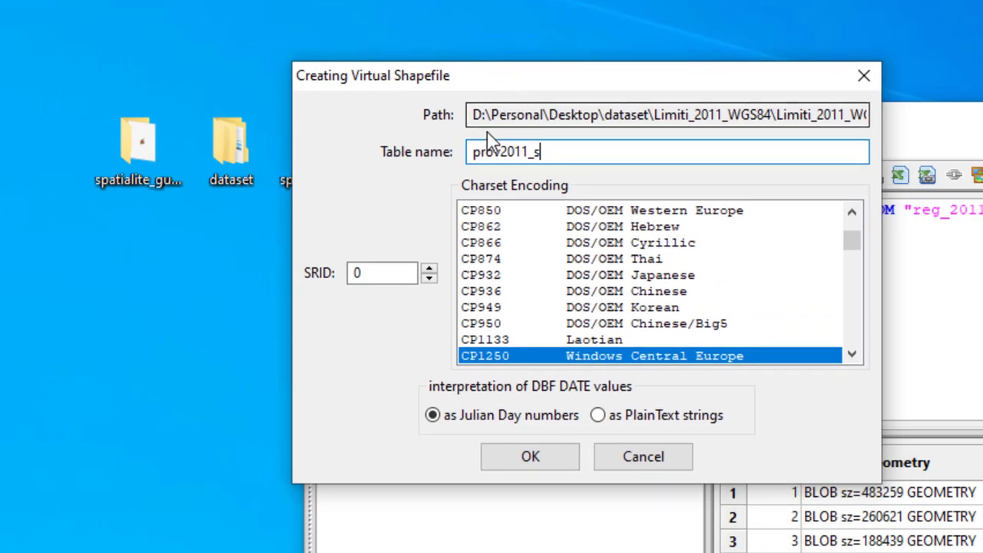
{"action": "left_click", "coordinate": [500, 151]}
{"action": "type", "text": "_"}
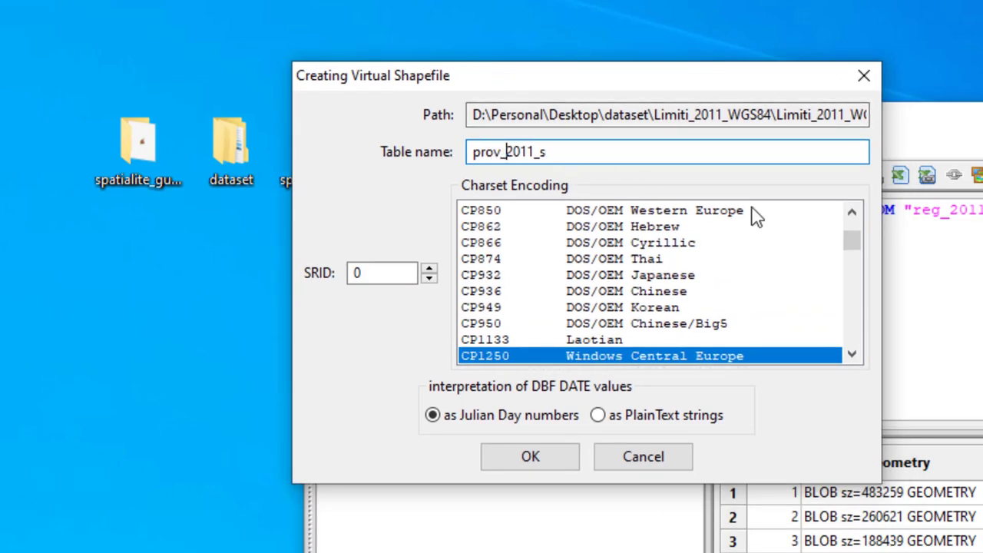
{"action": "left_click", "coordinate": [657, 153]}
{"action": "double_click", "coordinate": [382, 275]}
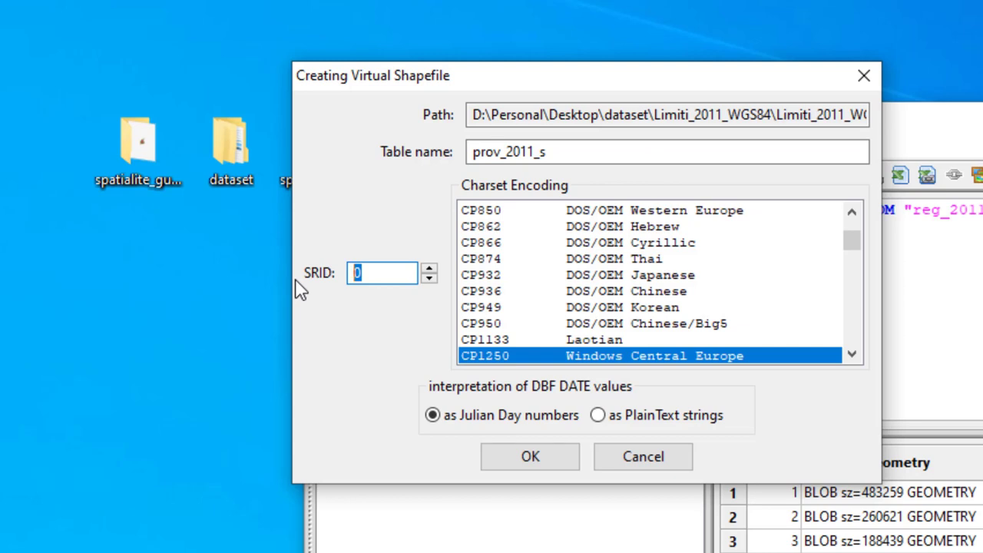
{"action": "type", "text": "32632"}
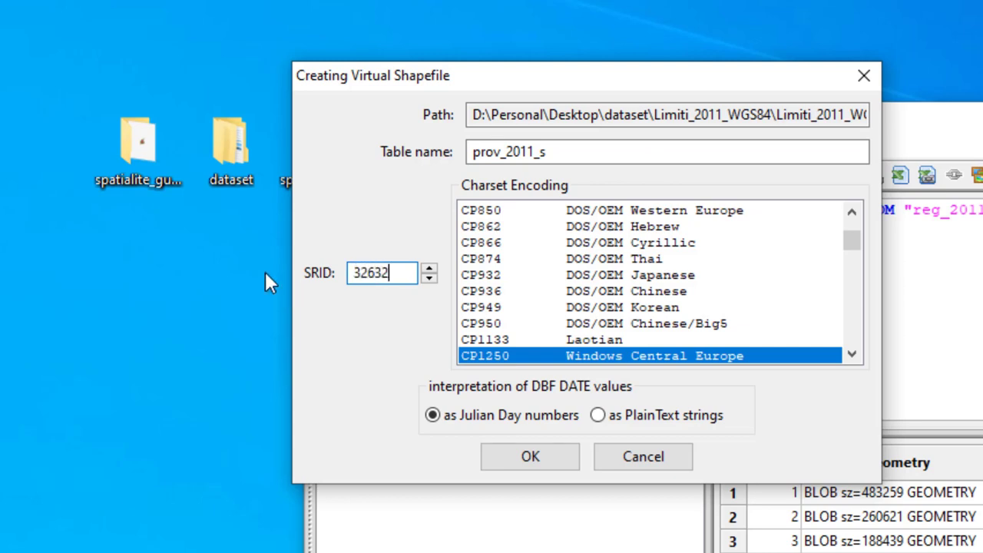
Step: Choose CP1252 Windows Latin 1 as the charset encoding and create the prov_2011_s virtual table
{"action": "left_click", "coordinate": [852, 353]}
{"action": "left_click", "coordinate": [852, 354]}
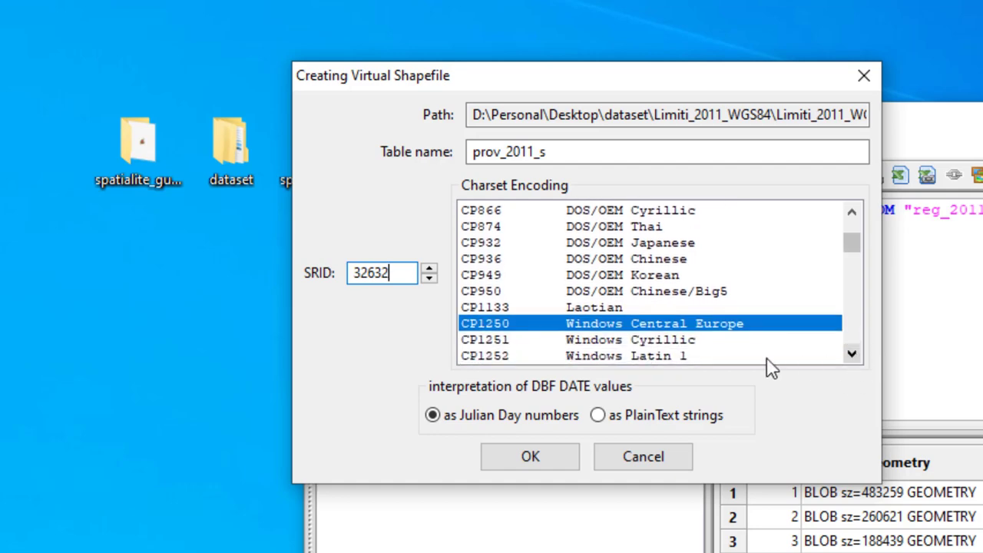
{"action": "left_click", "coordinate": [713, 356]}
{"action": "left_click", "coordinate": [545, 461]}
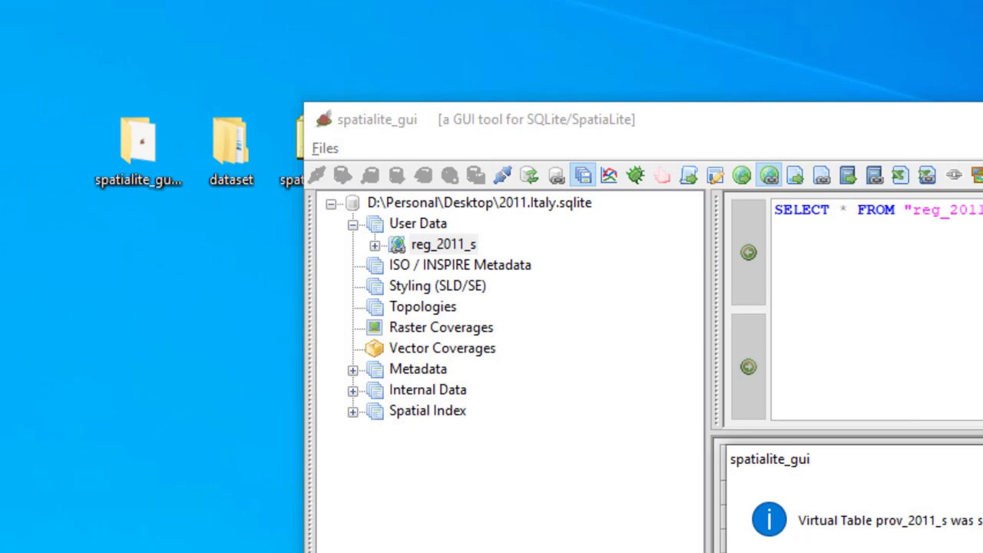
{"action": "key", "text": "Return"}
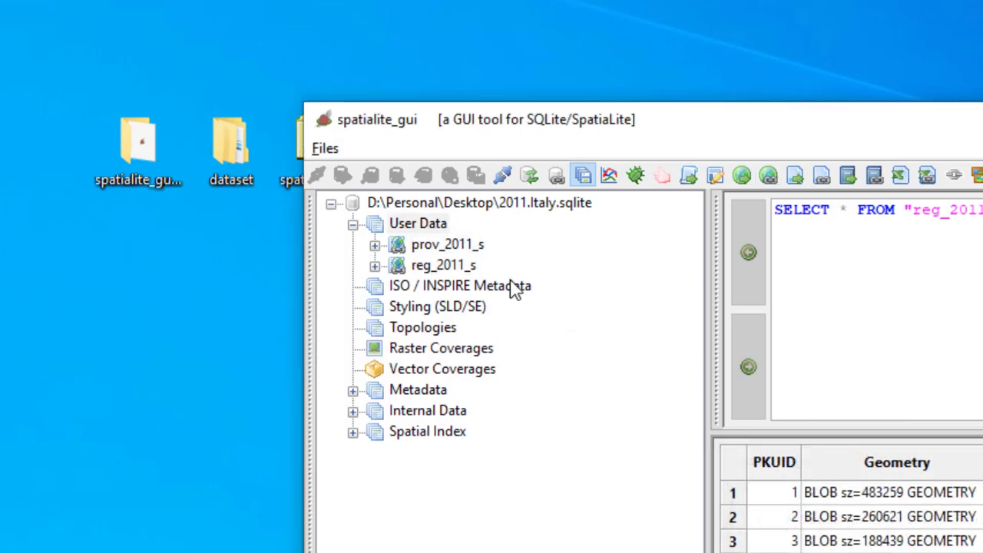
Step: Start a Virtual Shapefile from Com2011_WGS84.shp in the Com2011_WGS84 folder of the nested Limiti_2011_WGS84 folders
{"action": "left_click", "coordinate": [769, 177]}
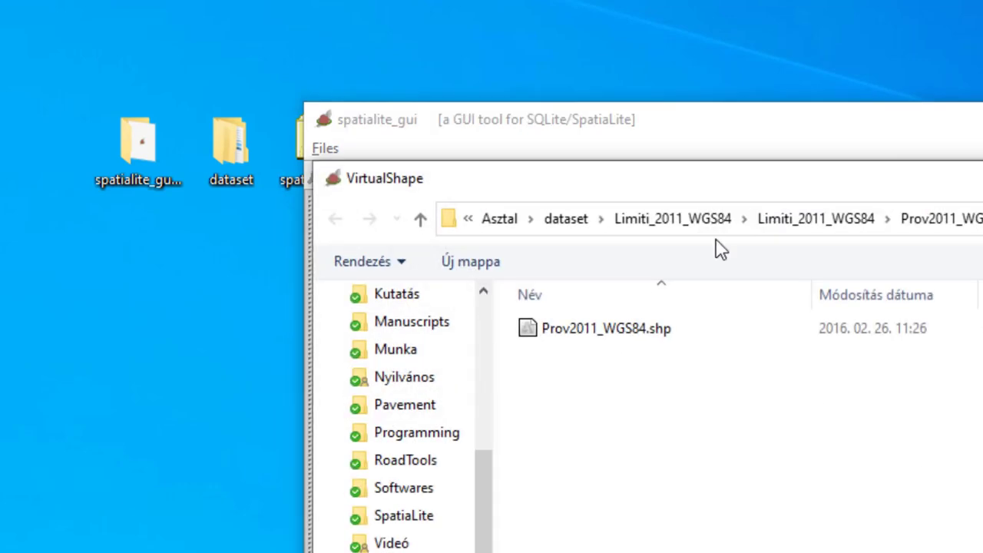
{"action": "left_click", "coordinate": [846, 225]}
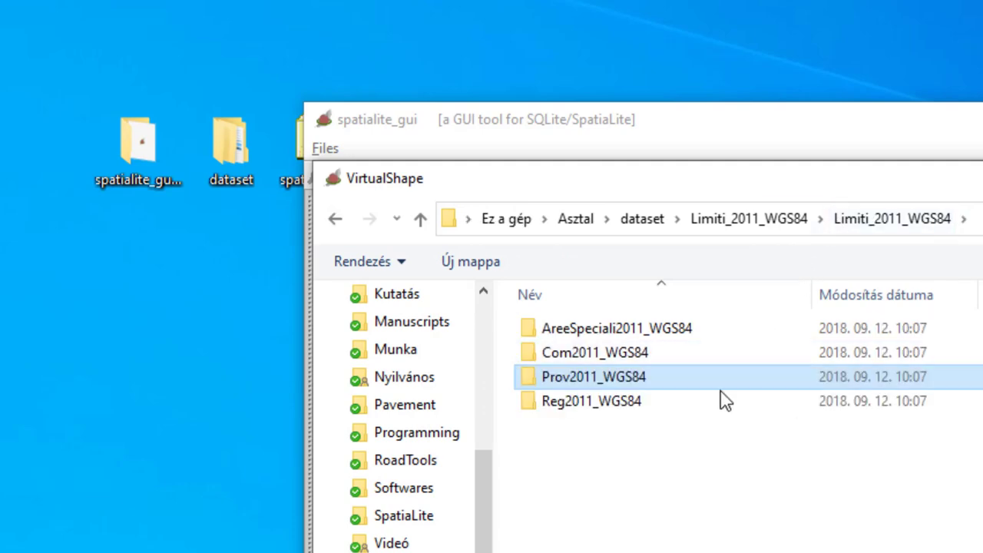
{"action": "double_click", "coordinate": [621, 356]}
{"action": "double_click", "coordinate": [616, 344]}
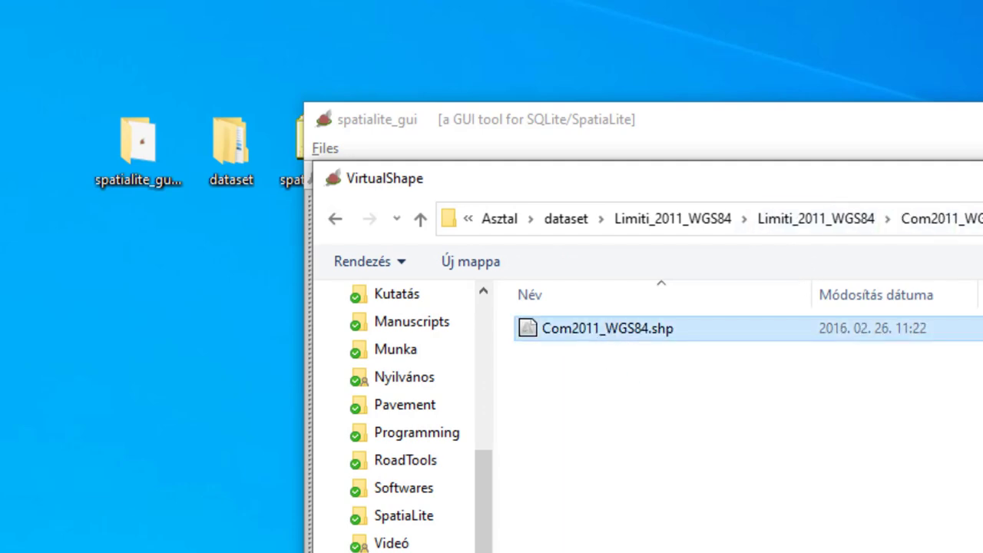
Step: Name the virtual shapefile's table com_2011_s and set its SRID to 32632
{"action": "left_click_drag", "start_coordinate": [975, 406], "coordinate": [566, 100]}
{"action": "left_click", "coordinate": [596, 165]}
{"action": "left_click_drag", "start_coordinate": [595, 165], "coordinate": [367, 149]}
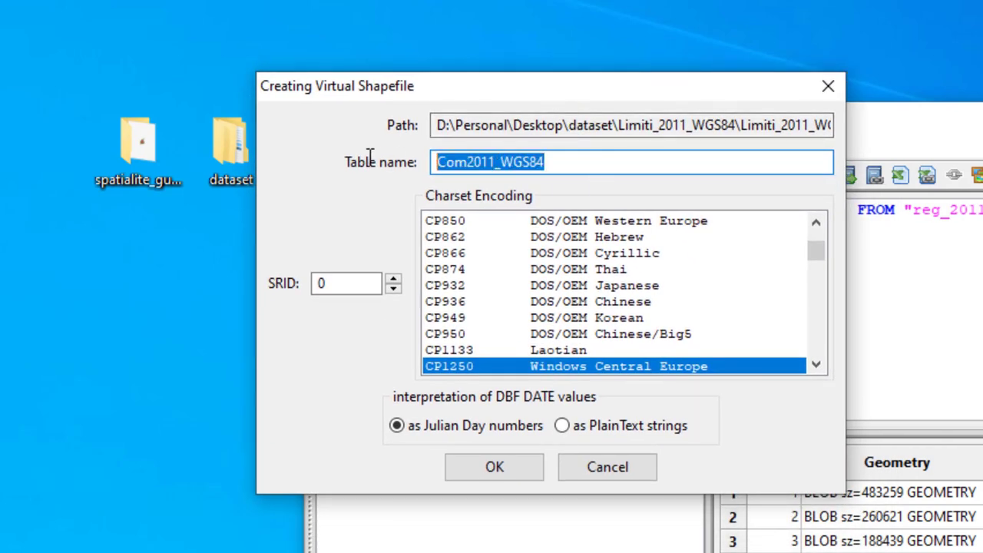
{"action": "type", "text": "com_2011_s"}
{"action": "key", "text": "Tab"}
{"action": "type", "text": "32"}
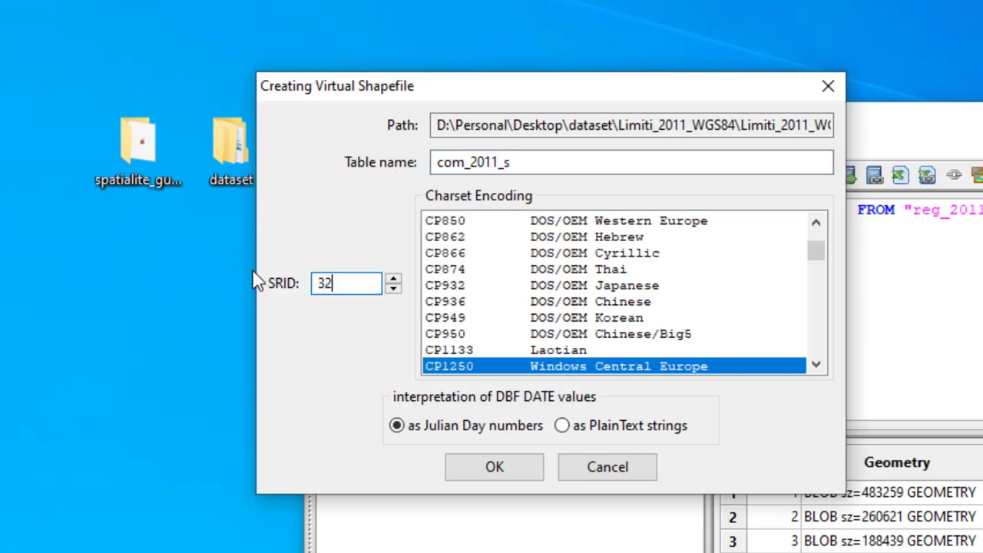
{"action": "type", "text": "632"}
Step: Choose CP1252 Windows Latin 1 as the charset encoding and create the com_2011_s virtual table
{"action": "left_click", "coordinate": [816, 365]}
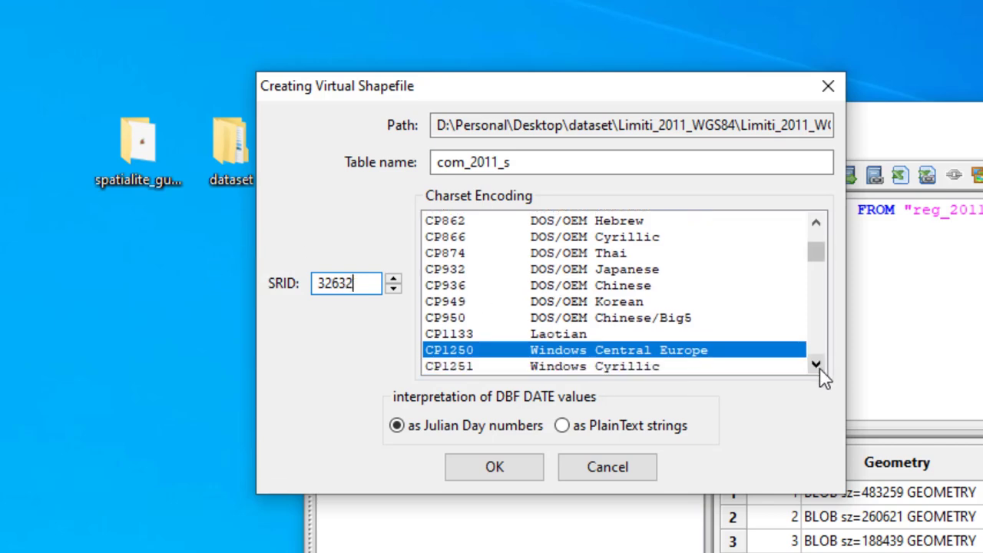
{"action": "left_click", "coordinate": [816, 364]}
{"action": "left_click", "coordinate": [684, 371]}
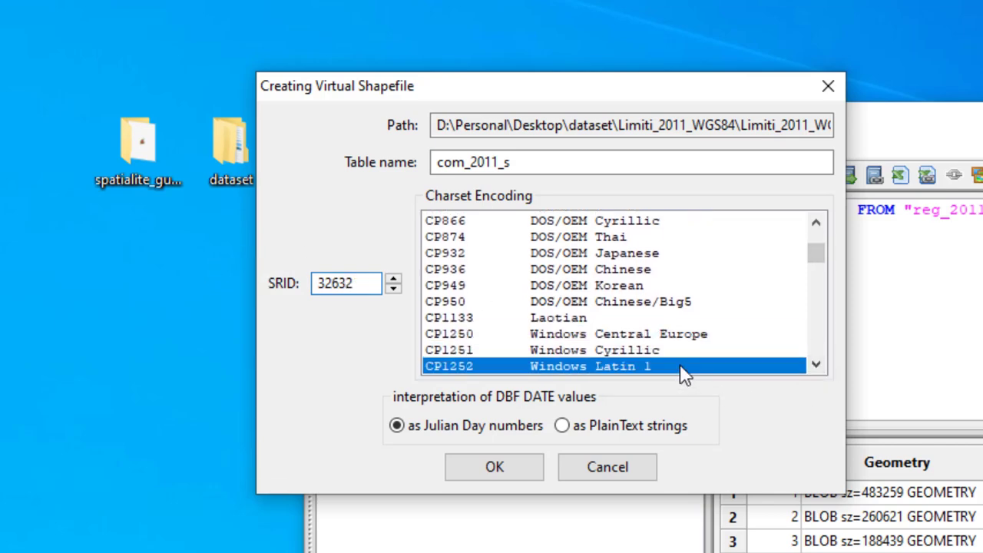
{"action": "left_click", "coordinate": [504, 466]}
{"action": "key", "text": "Return"}
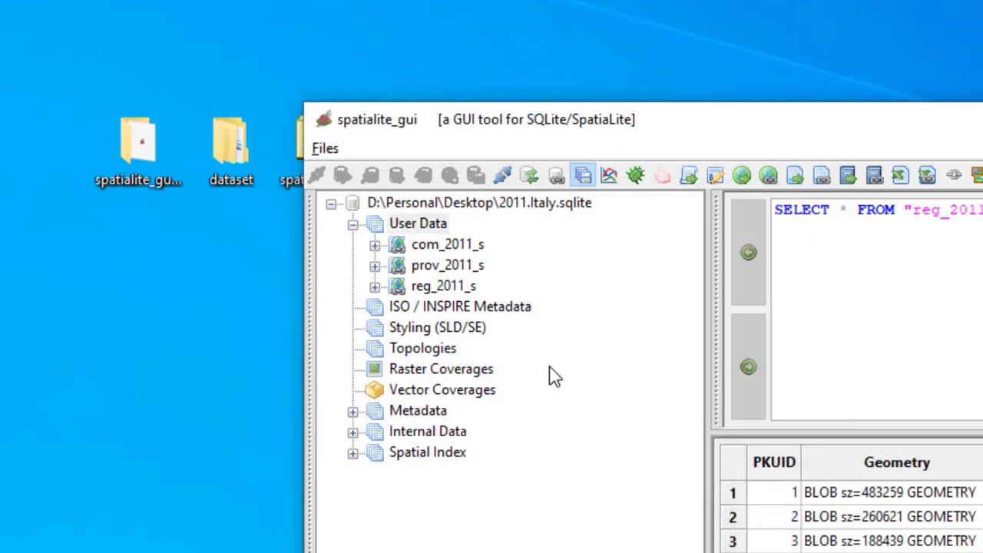
Step: Query the com_2011_s table and preview the first row's geometry in the BLOB explorer's Geometry explorer
{"action": "left_click", "coordinate": [461, 244]}
{"action": "right_click", "coordinate": [455, 245]}
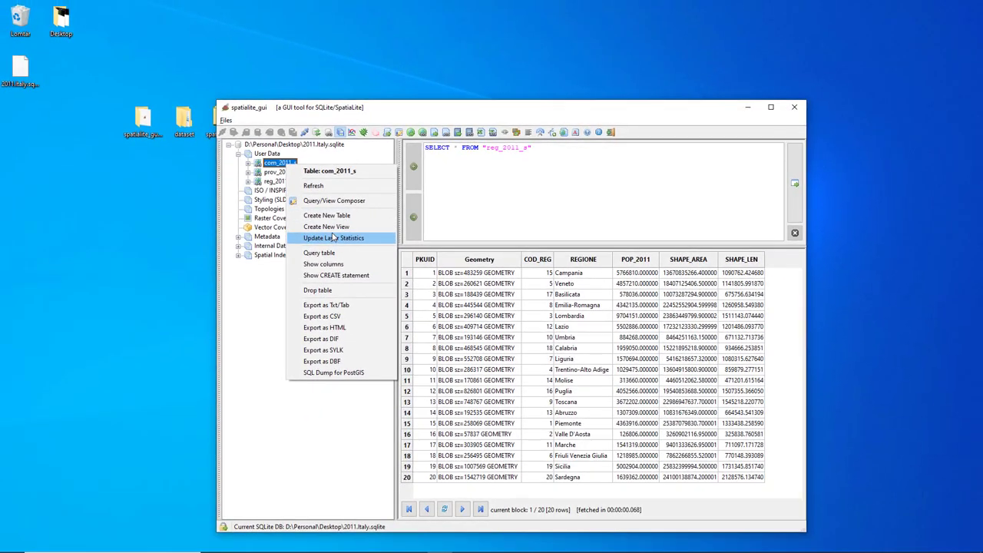
{"action": "left_click", "coordinate": [562, 441]}
{"action": "left_click", "coordinate": [491, 275]}
{"action": "right_click", "coordinate": [490, 277]}
{"action": "left_click", "coordinate": [509, 282]}
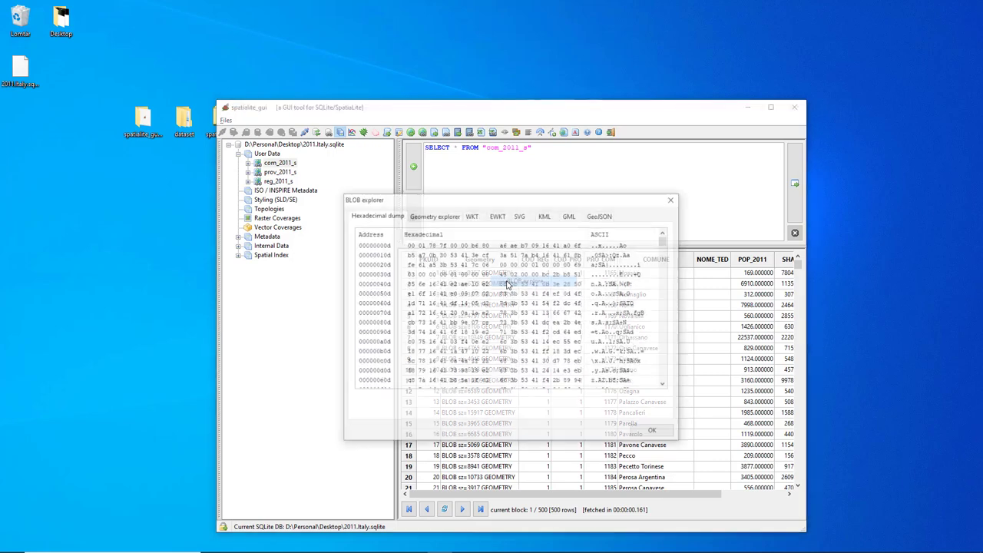
{"action": "left_click", "coordinate": [435, 216]}
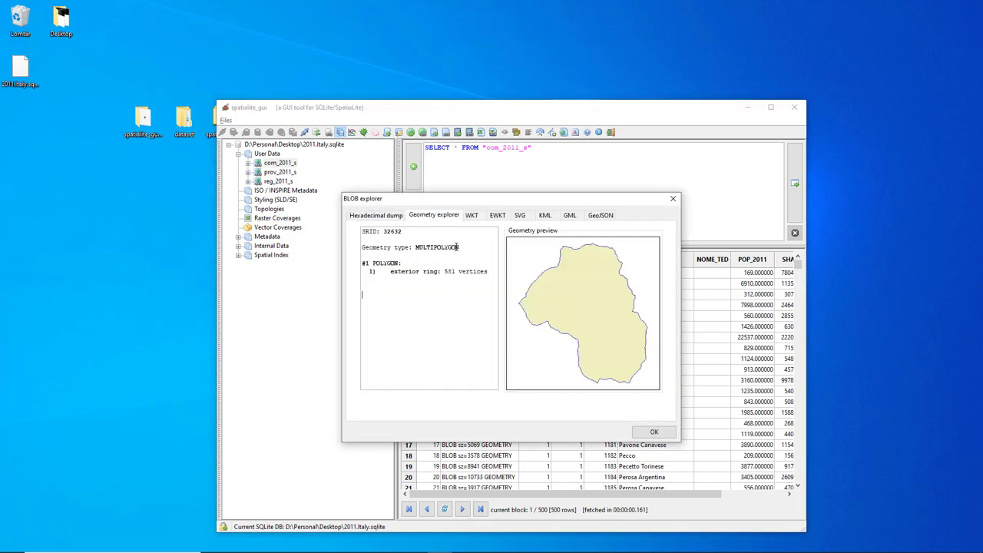
{"action": "left_click", "coordinate": [673, 198]}
Step: Query the prov_2011_s table and preview the first row's geometry in the BLOB explorer's Geometry explorer
{"action": "left_click", "coordinate": [282, 174]}
{"action": "right_click", "coordinate": [281, 175]}
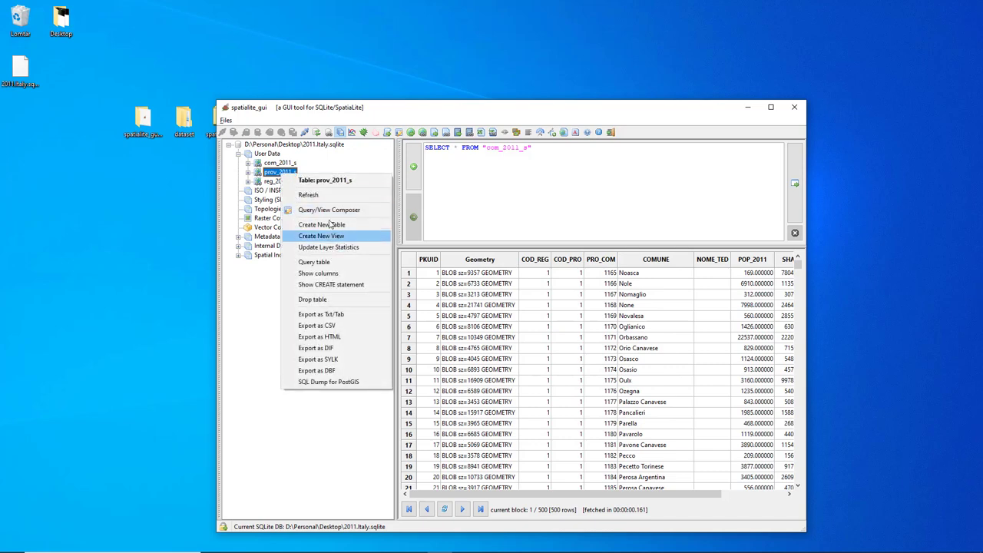
{"action": "left_click", "coordinate": [328, 264]}
{"action": "right_click", "coordinate": [500, 277]}
{"action": "left_click", "coordinate": [519, 280]}
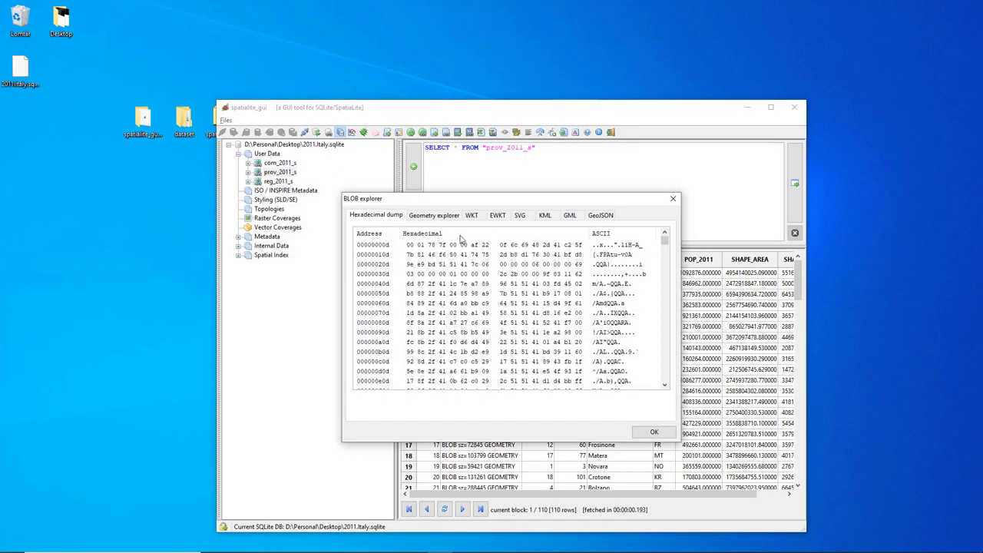
{"action": "left_click", "coordinate": [433, 216]}
{"action": "left_click", "coordinate": [673, 198]}
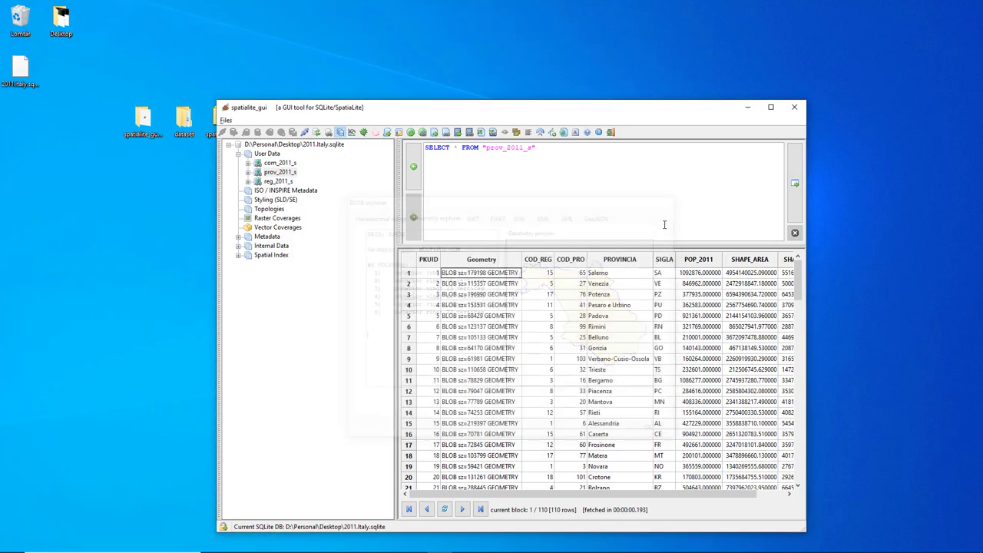
{"action": "left_click", "coordinate": [280, 172]}
{"action": "left_click", "coordinate": [279, 163]}
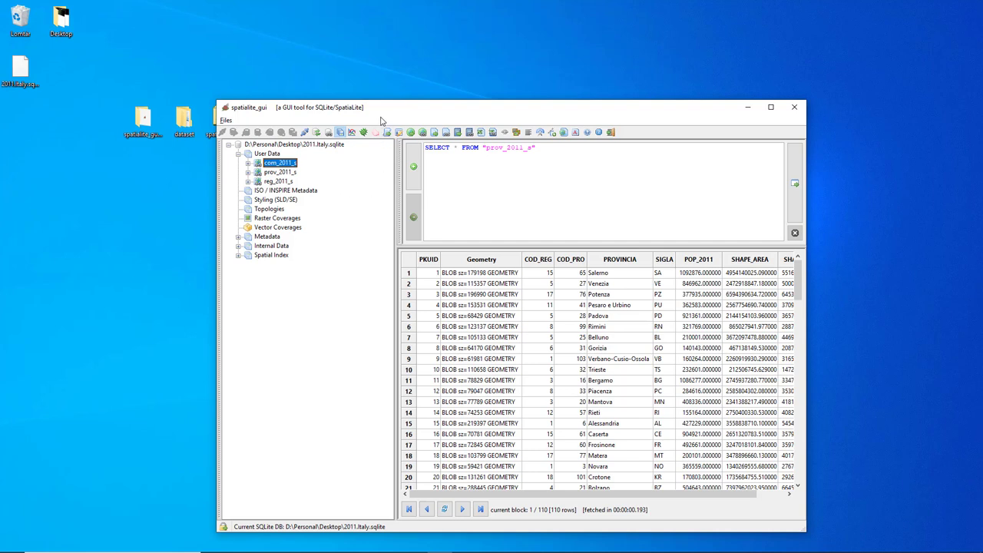
{"action": "left_click_drag", "start_coordinate": [388, 109], "coordinate": [373, 104]}
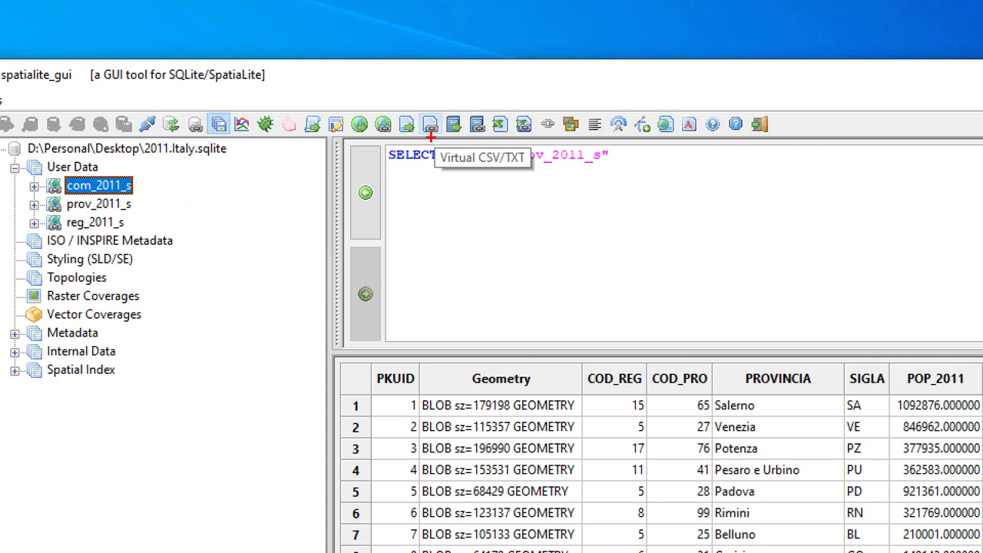
{"action": "mouse_move", "coordinate": [407, 102]}
{"action": "left_mouse_down"}
{"action": "mouse_move", "coordinate": [474, 173]}
{"action": "mouse_move", "coordinate": [539, 175]}
{"action": "left_mouse_up"}
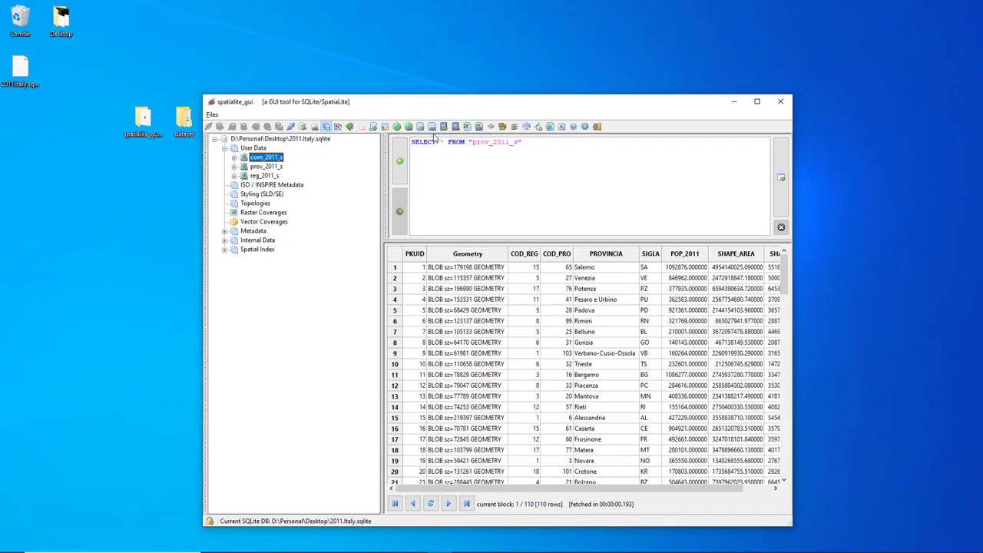
Step: Start a Virtual CSV/TXT from cities1000.txt in the cities1000 folder of the dataset folder
{"action": "left_click", "coordinate": [431, 128]}
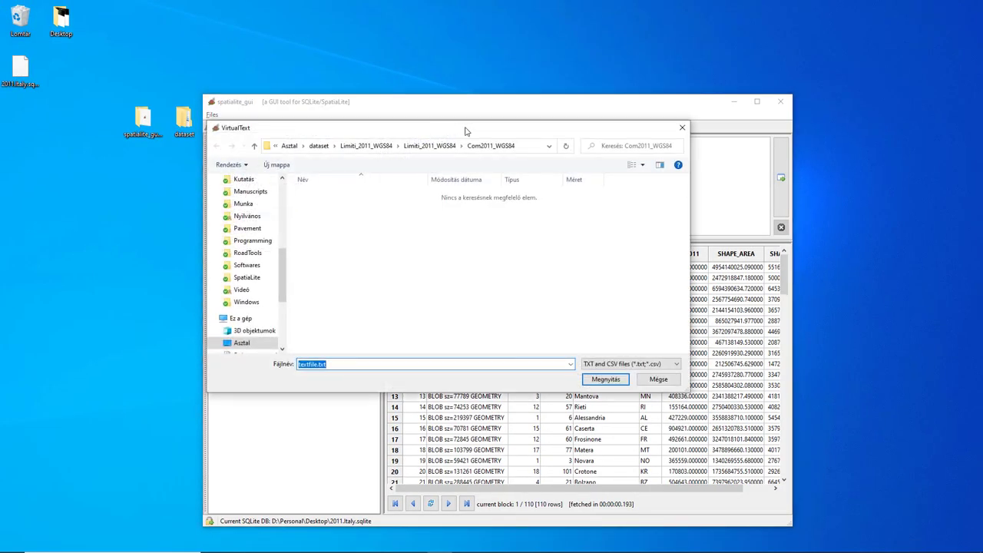
{"action": "left_click", "coordinate": [441, 146]}
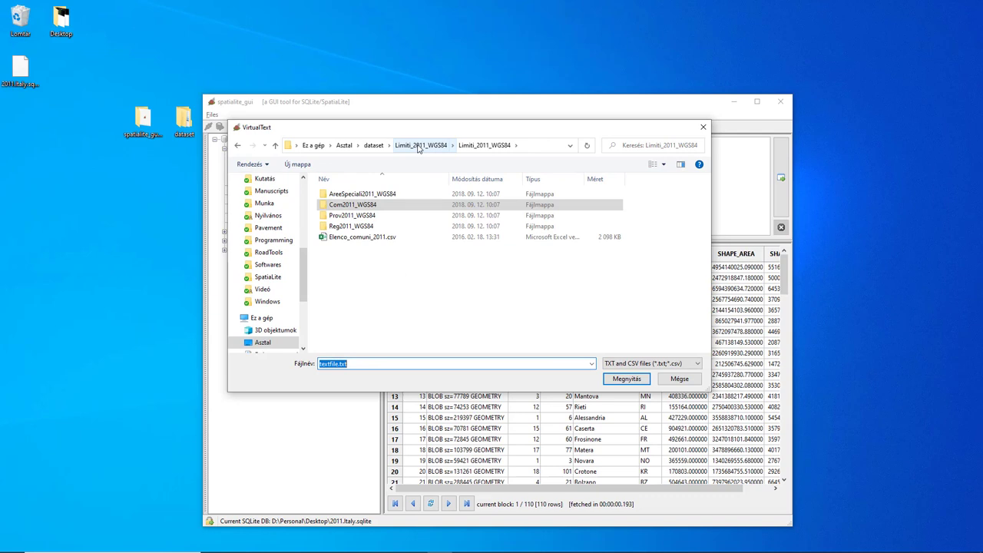
{"action": "left_click", "coordinate": [374, 145]}
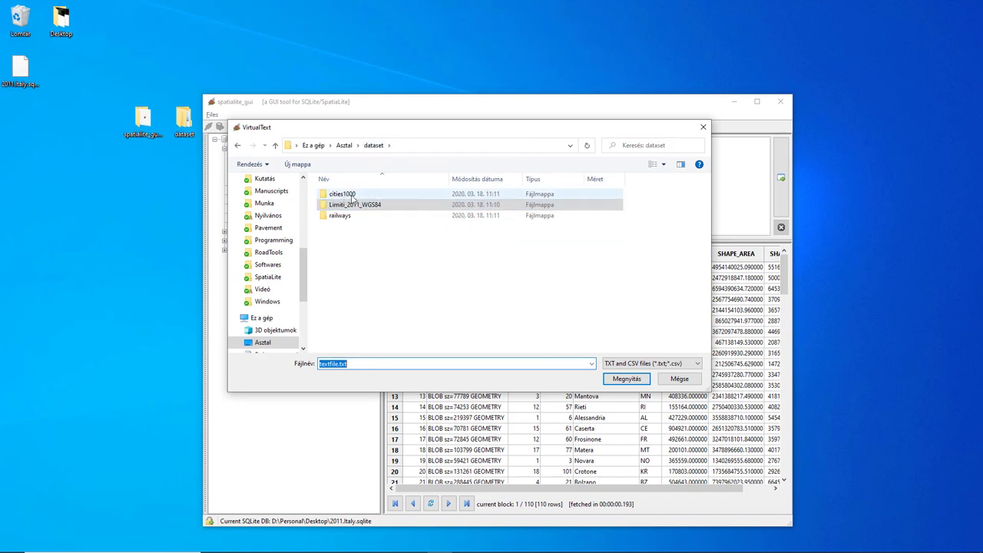
{"action": "double_click", "coordinate": [355, 193]}
{"action": "left_click", "coordinate": [352, 197]}
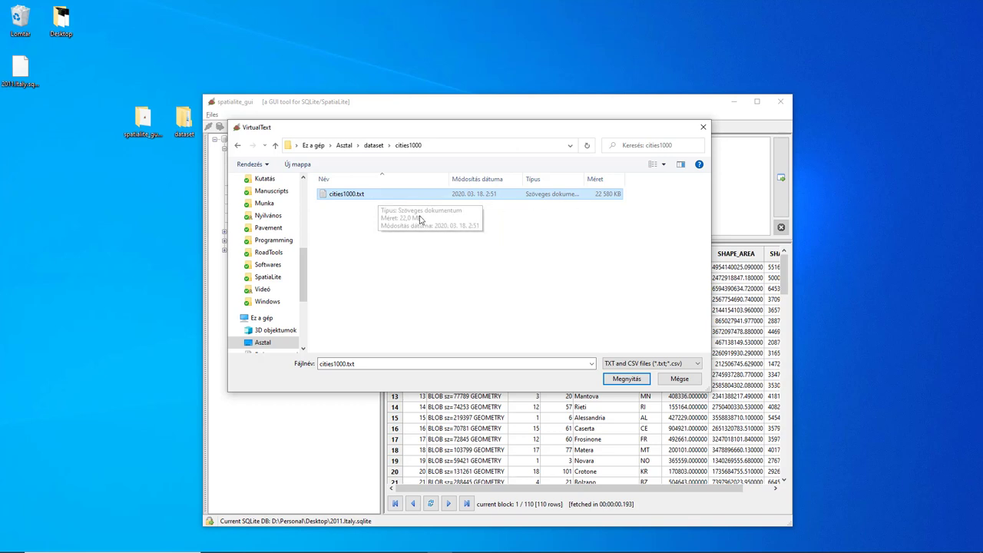
{"action": "left_click", "coordinate": [627, 379]}
{"action": "left_click_drag", "start_coordinate": [422, 132], "coordinate": [428, 135]}
{"action": "left_click", "coordinate": [628, 384]}
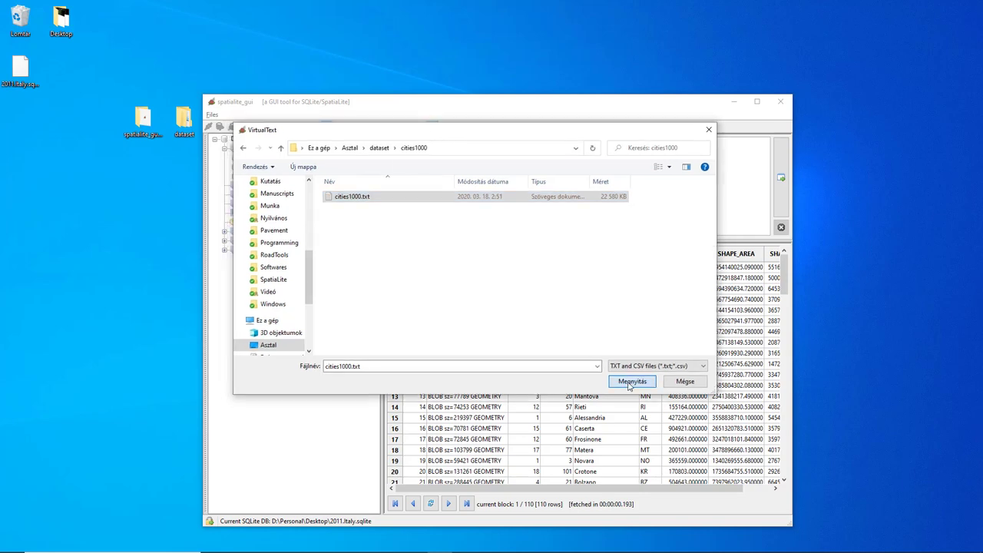
Step: Keep cities1000 as the table name, turn off First line contains column names, and set the text separator to None
{"action": "left_click_drag", "start_coordinate": [514, 209], "coordinate": [366, 90]}
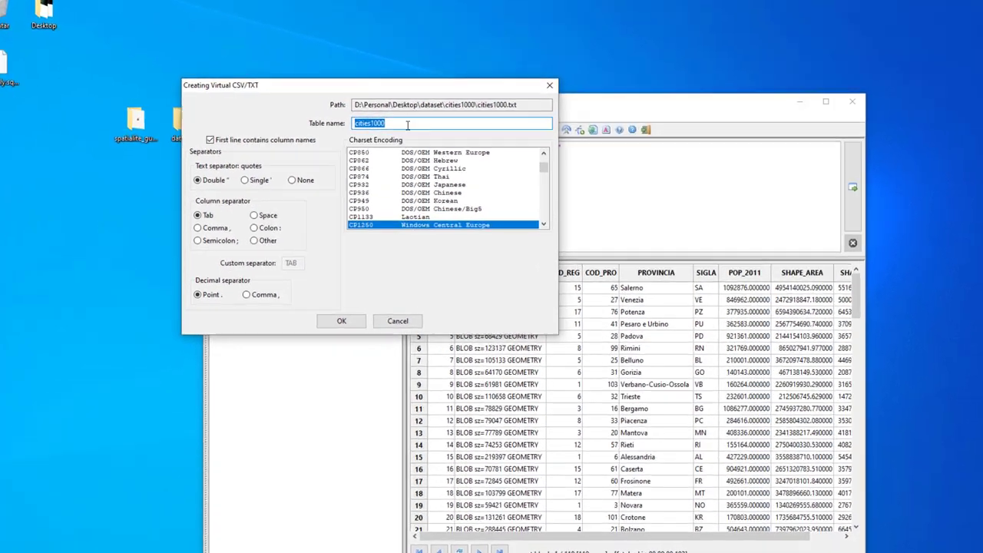
{"action": "left_click", "coordinate": [387, 121]}
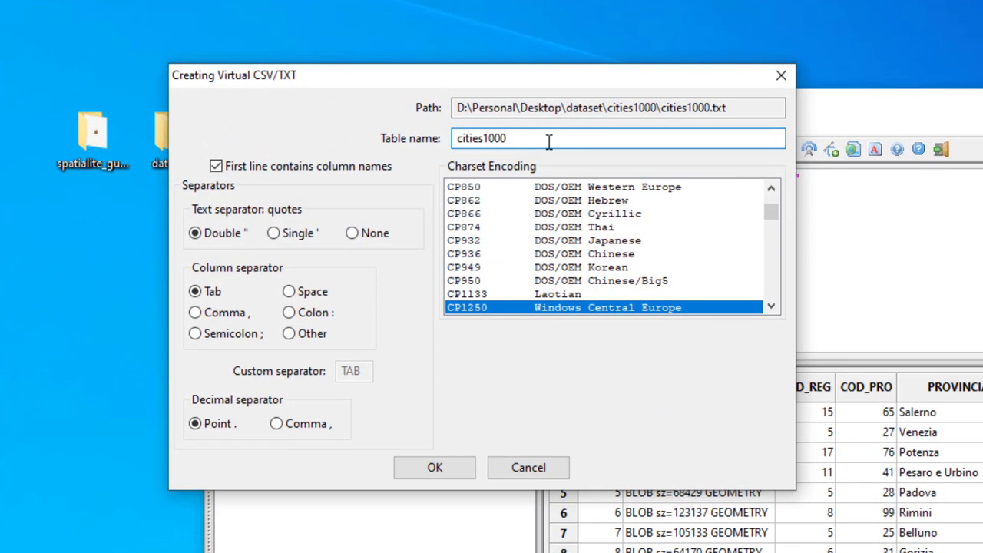
{"action": "left_click", "coordinate": [243, 173]}
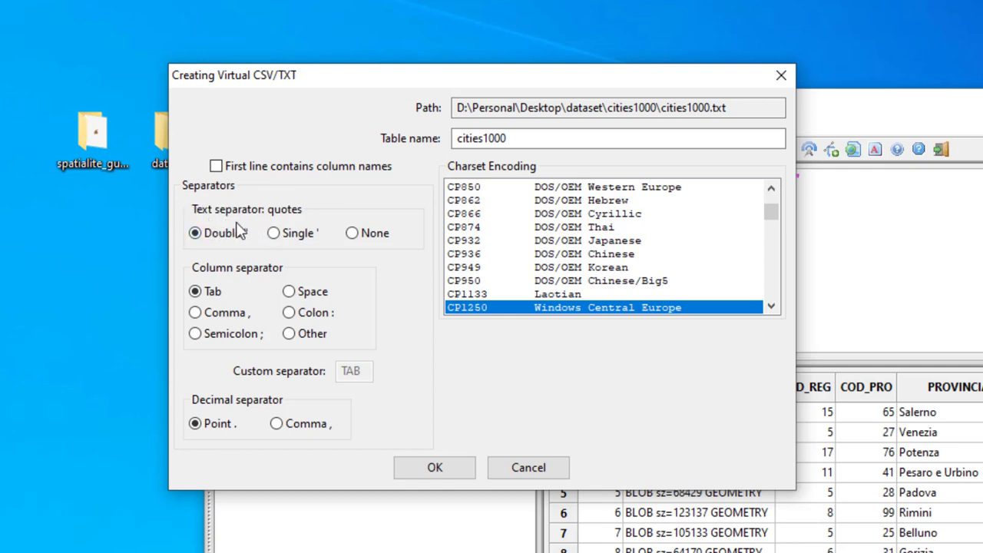
{"action": "left_click", "coordinate": [355, 233]}
Step: Choose UTF-8 UNICODE/Universal as the charset encoding and create the cities1000 virtual table
{"action": "left_click", "coordinate": [771, 308]}
{"action": "left_click", "coordinate": [771, 307]}
{"action": "left_click", "coordinate": [772, 308]}
{"action": "left_click", "coordinate": [771, 308]}
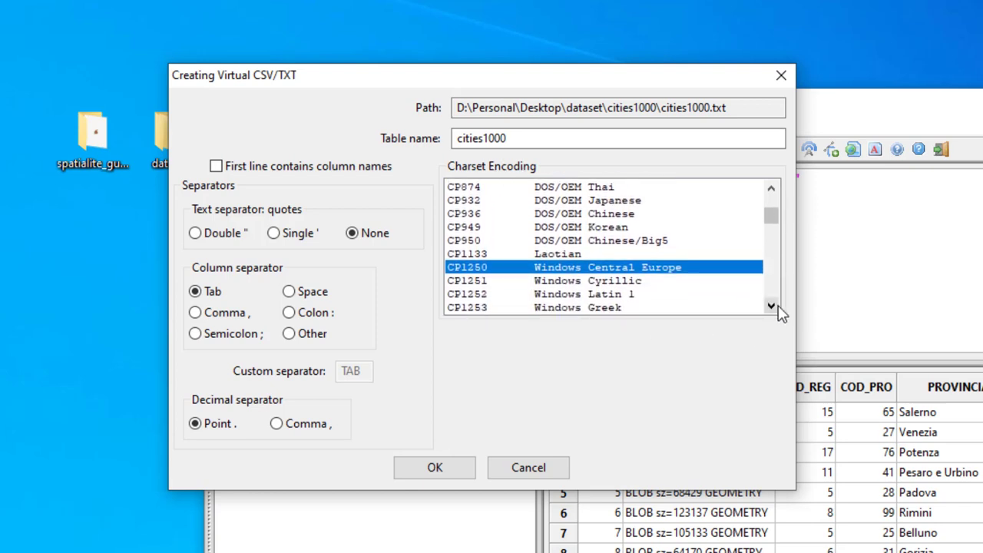
{"action": "left_click", "coordinate": [771, 307]}
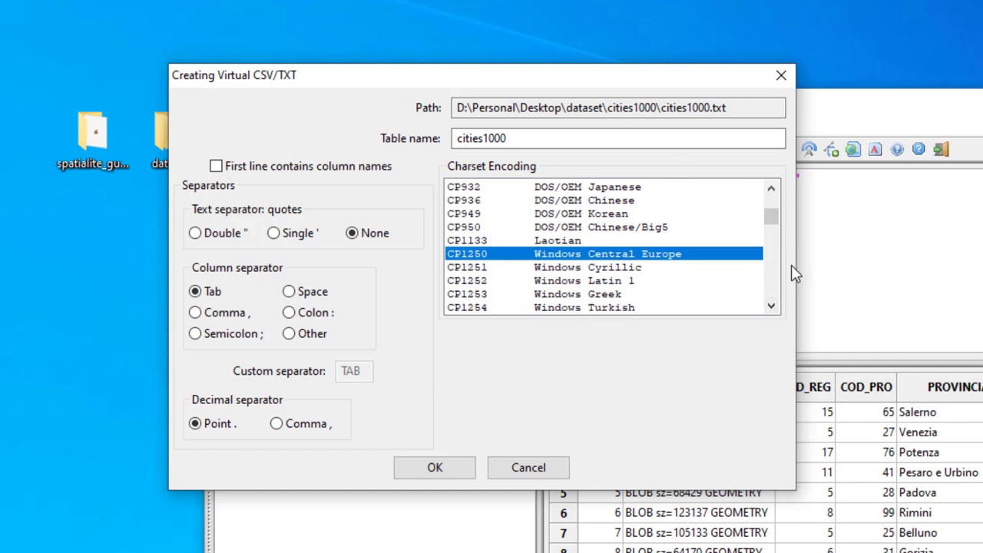
{"action": "left_click", "coordinate": [771, 307]}
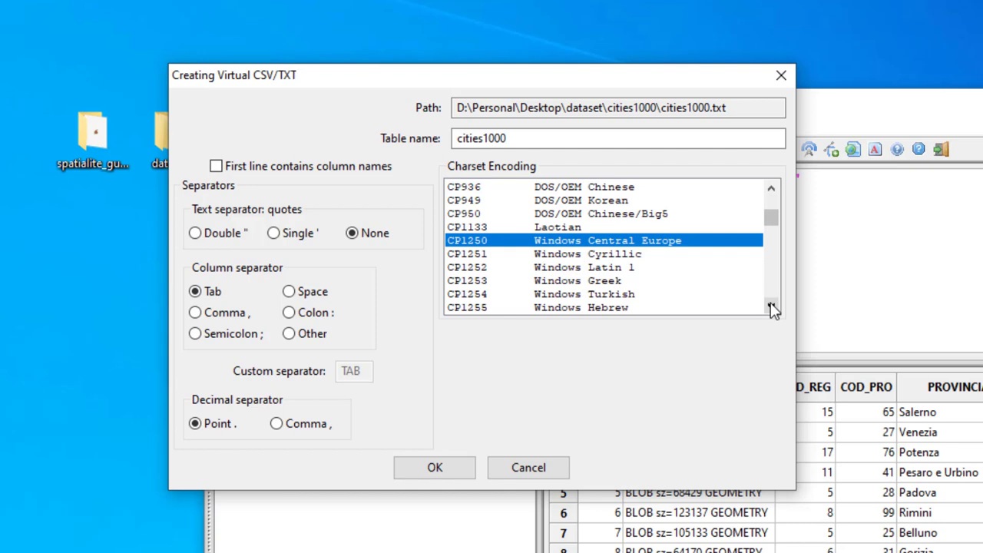
{"action": "left_click", "coordinate": [771, 307]}
{"action": "left_click", "coordinate": [771, 307]}
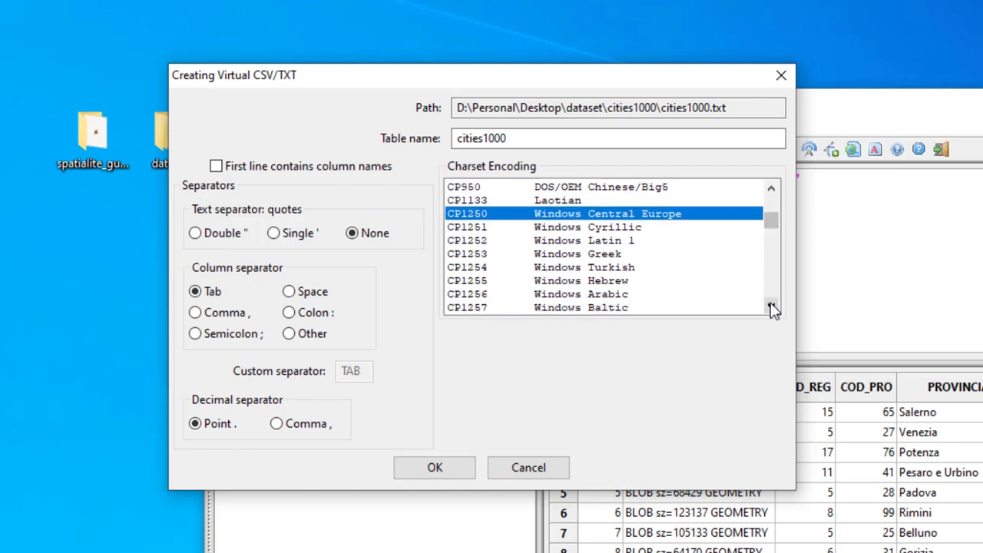
{"action": "left_click", "coordinate": [671, 268]}
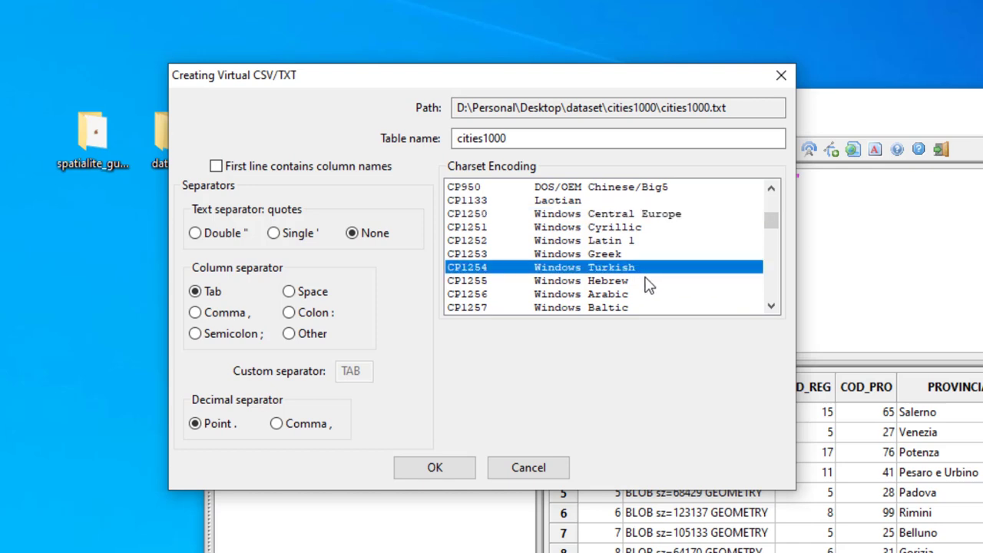
{"action": "key", "text": "u"}
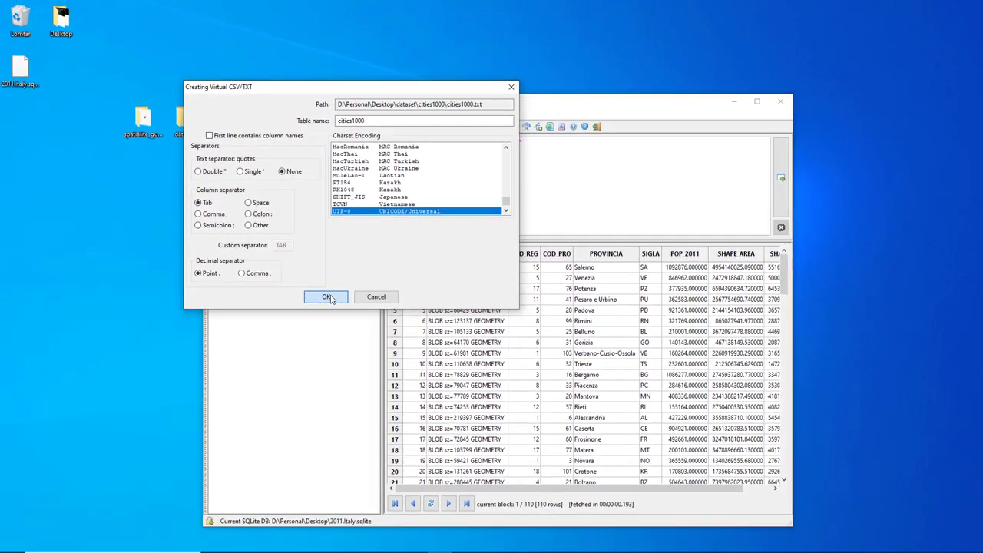
{"action": "left_click", "coordinate": [444, 466]}
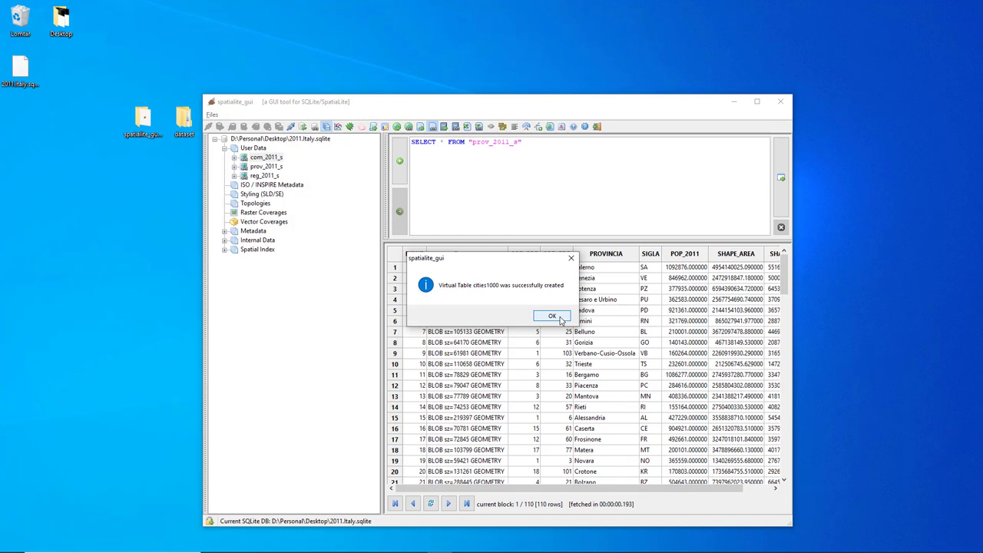
{"action": "left_click", "coordinate": [552, 317]}
Step: Query the cities1000 table and enlarge the window to fit more of its rows and columns
{"action": "left_click", "coordinate": [266, 159]}
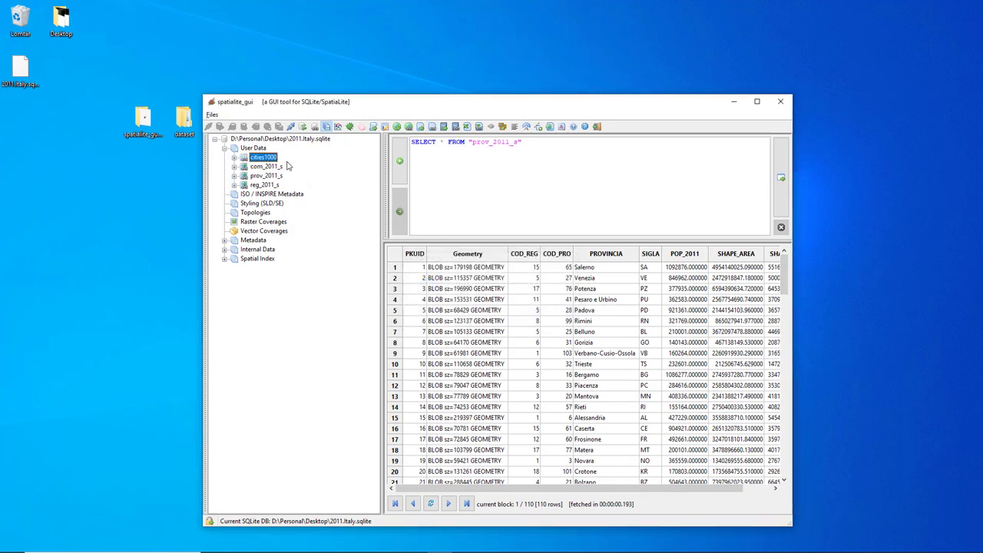
{"action": "right_click", "coordinate": [267, 158]}
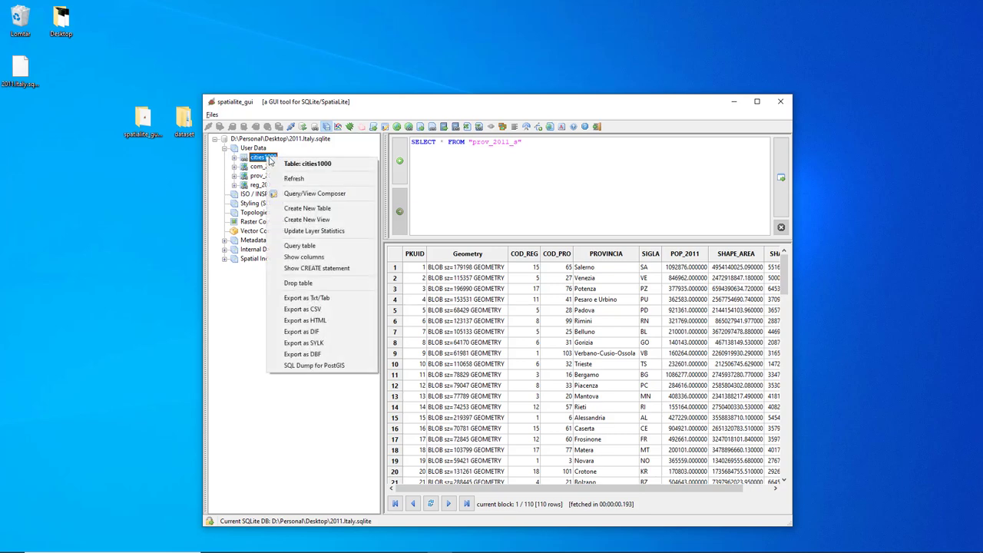
{"action": "left_click", "coordinate": [310, 245]}
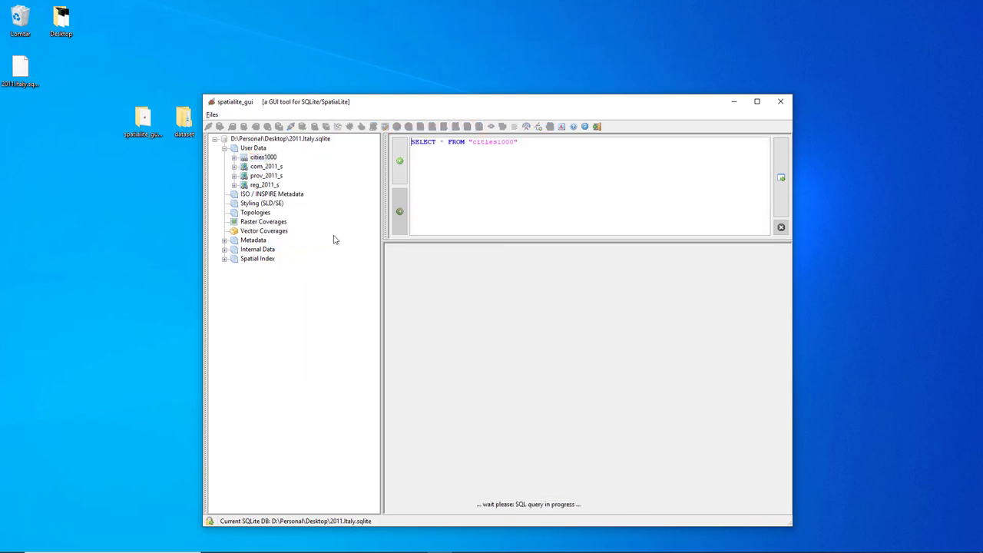
{"action": "left_click_drag", "start_coordinate": [471, 105], "coordinate": [363, 21]}
{"action": "left_click_drag", "start_coordinate": [681, 443], "coordinate": [883, 532]}
Step: Look through the first block of cities1000 rows and go to the next block of the result set
{"action": "scroll", "coordinate": [354, 304], "scroll_direction": "down", "scroll_amount": 3}
{"action": "scroll", "coordinate": [354, 304], "scroll_direction": "down", "scroll_amount": 10}
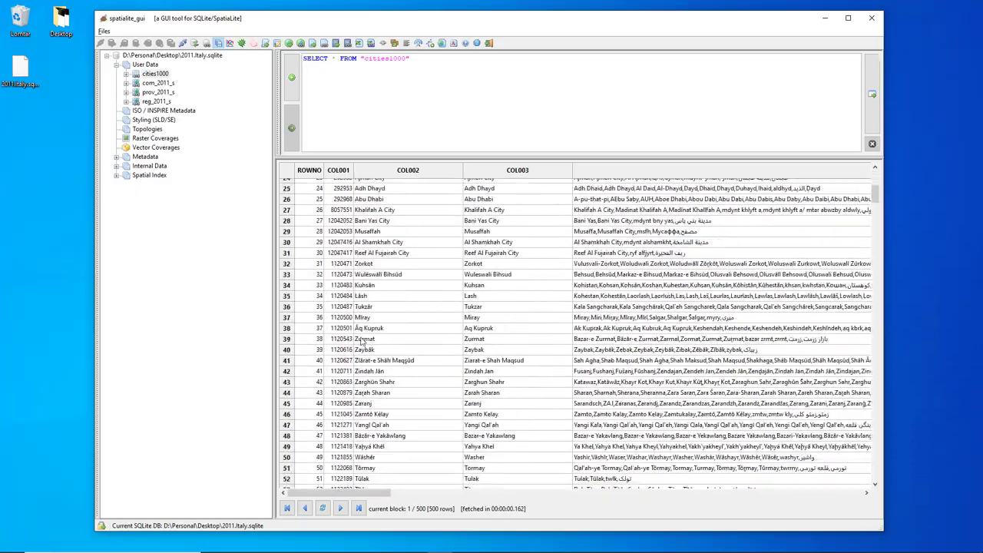
{"action": "left_click_drag", "start_coordinate": [874, 204], "coordinate": [886, 170]}
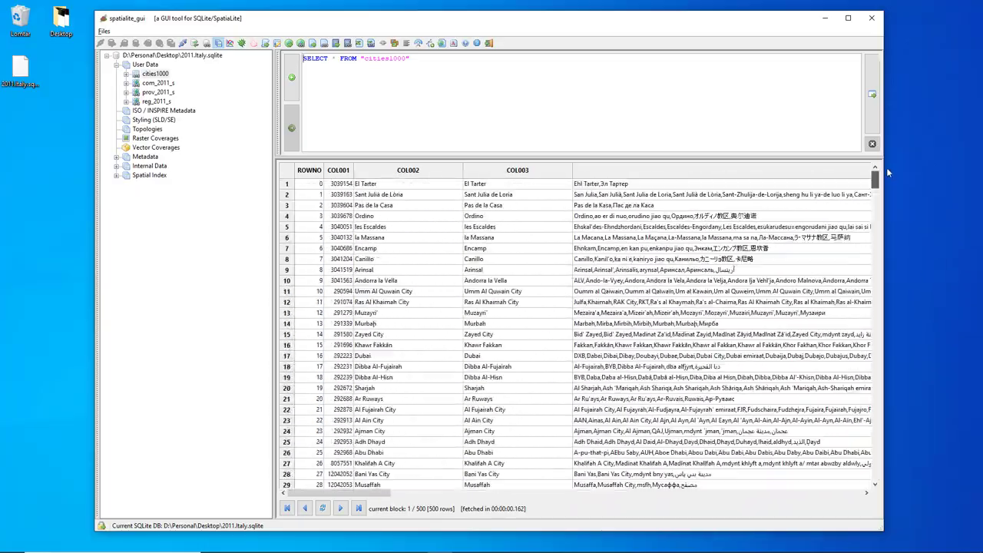
{"action": "left_click", "coordinate": [341, 509]}
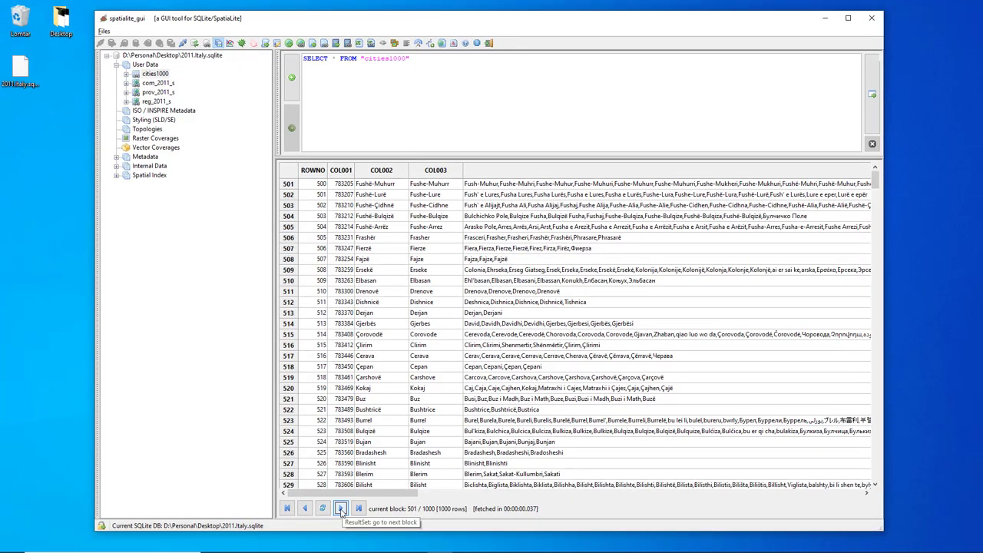
Step: Page forward through the cities1000 result set to the block starting at row 2501, and go back to the block starting at row 1501
{"action": "left_click", "coordinate": [340, 509]}
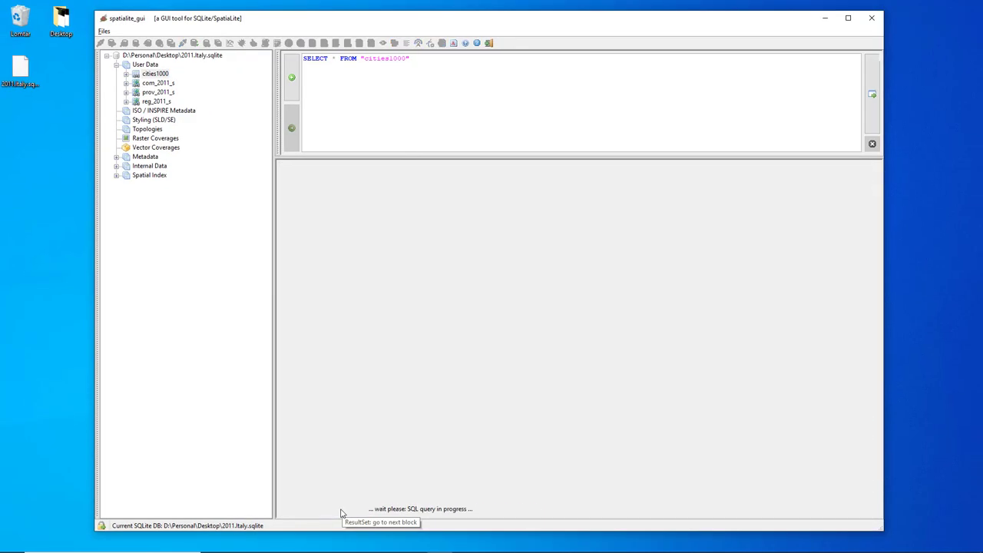
{"action": "left_click", "coordinate": [341, 509]}
{"action": "left_click", "coordinate": [340, 510]}
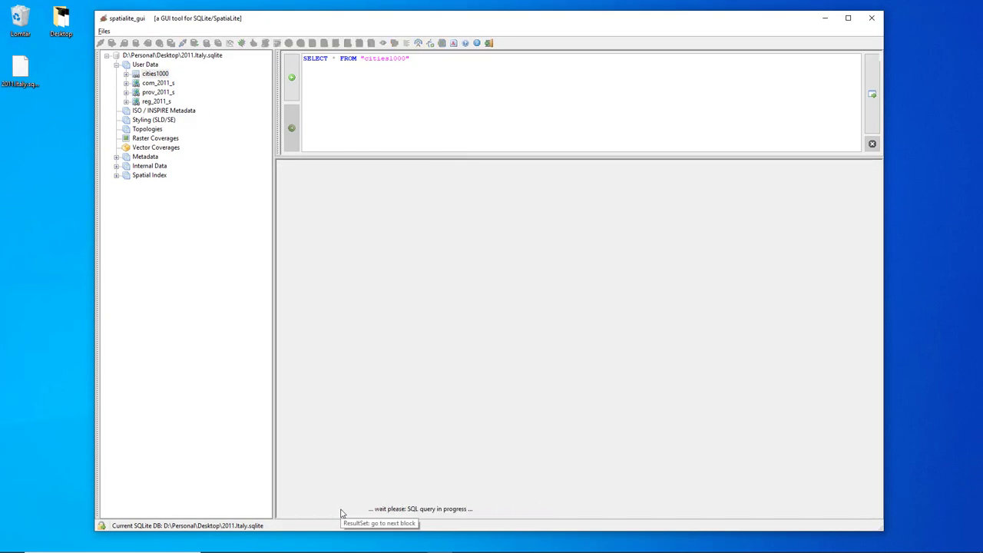
{"action": "left_click", "coordinate": [340, 509]}
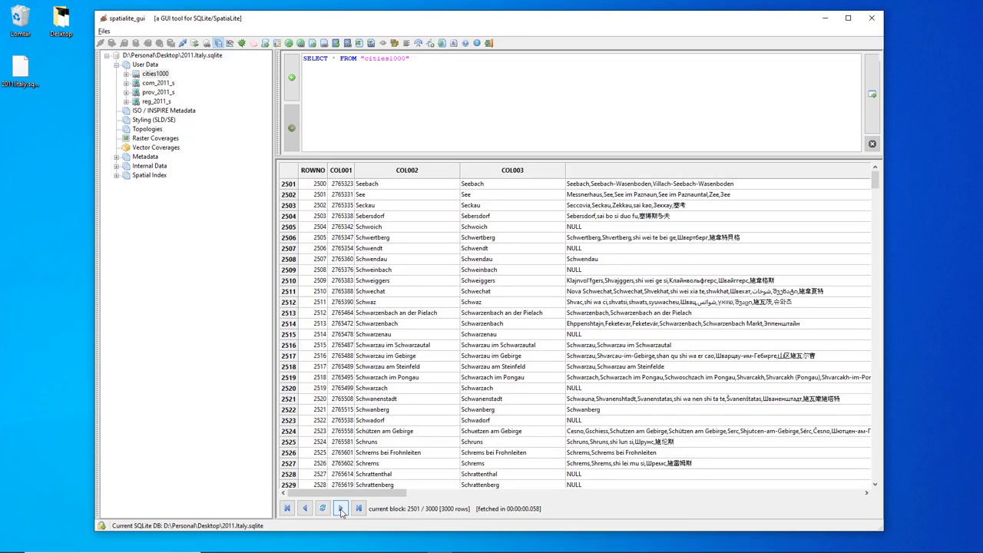
{"action": "left_click", "coordinate": [305, 510]}
{"action": "left_click", "coordinate": [305, 510]}
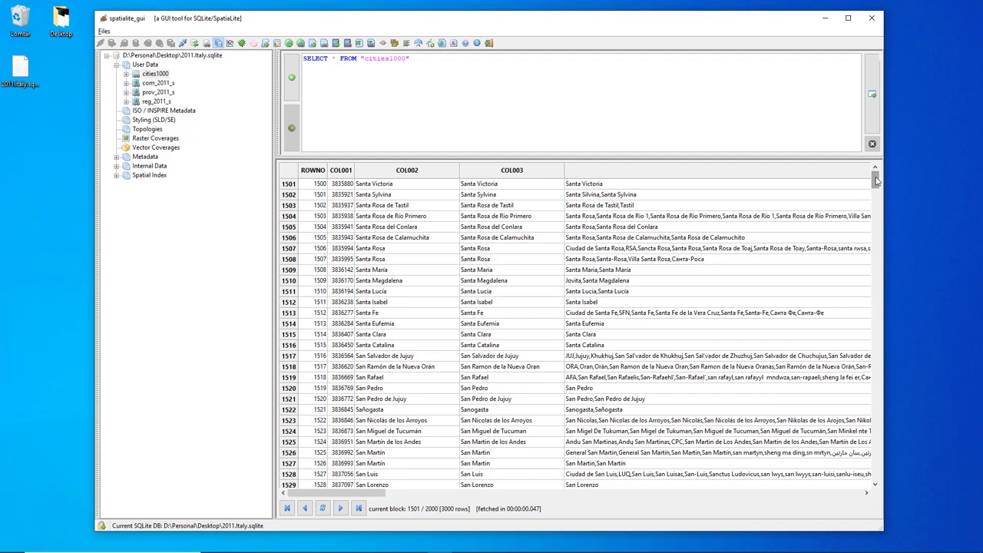
Step: Maximize the window and examine the last columns of cities1000, highlighting COL005, COL006, COL007, COL008 and COL010
{"action": "left_click", "coordinate": [848, 18]}
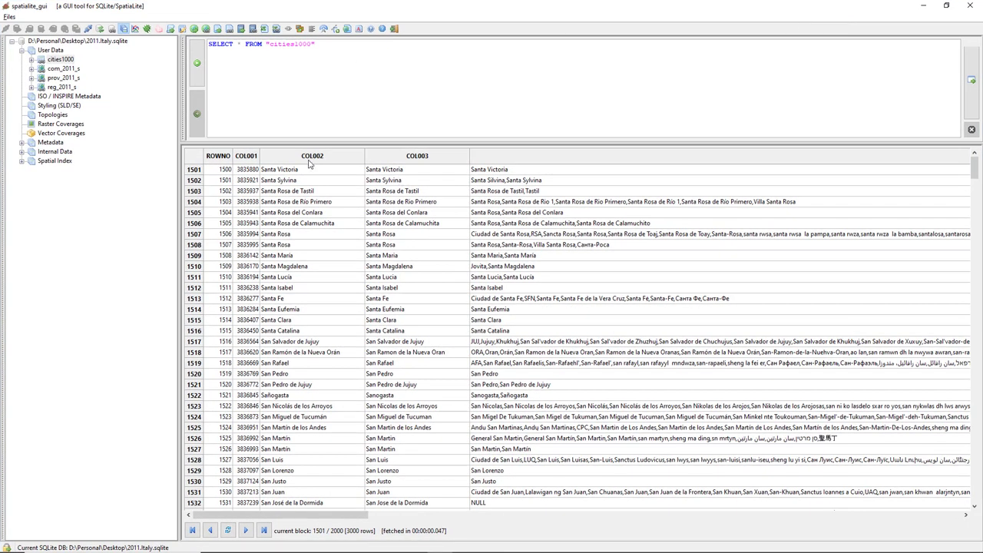
{"action": "left_click_drag", "start_coordinate": [350, 519], "coordinate": [962, 522]}
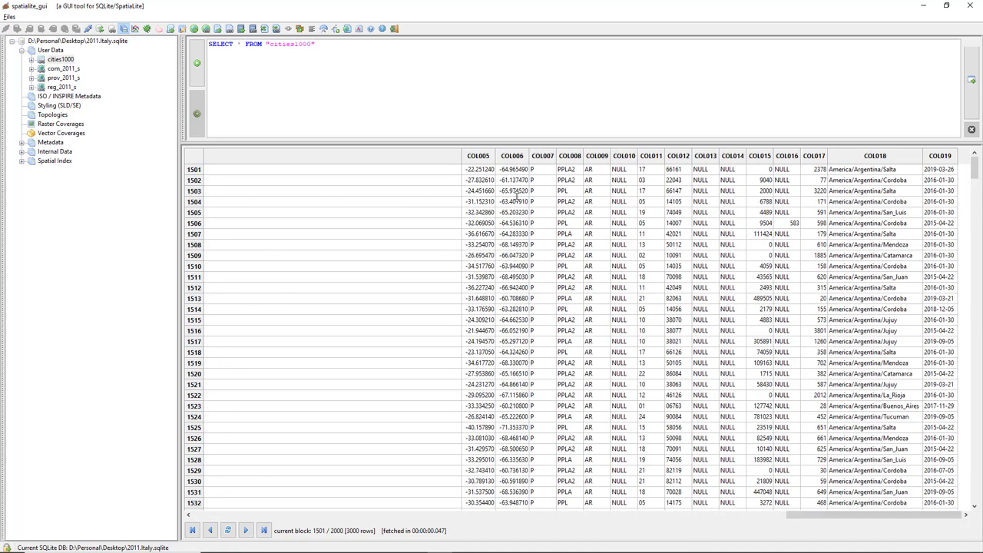
{"action": "left_click", "coordinate": [479, 156]}
{"action": "left_click", "coordinate": [512, 156]}
{"action": "left_click", "coordinate": [542, 156]}
{"action": "left_click", "coordinate": [570, 156]}
{"action": "left_click", "coordinate": [625, 156]}
{"action": "left_click", "coordinate": [479, 157]}
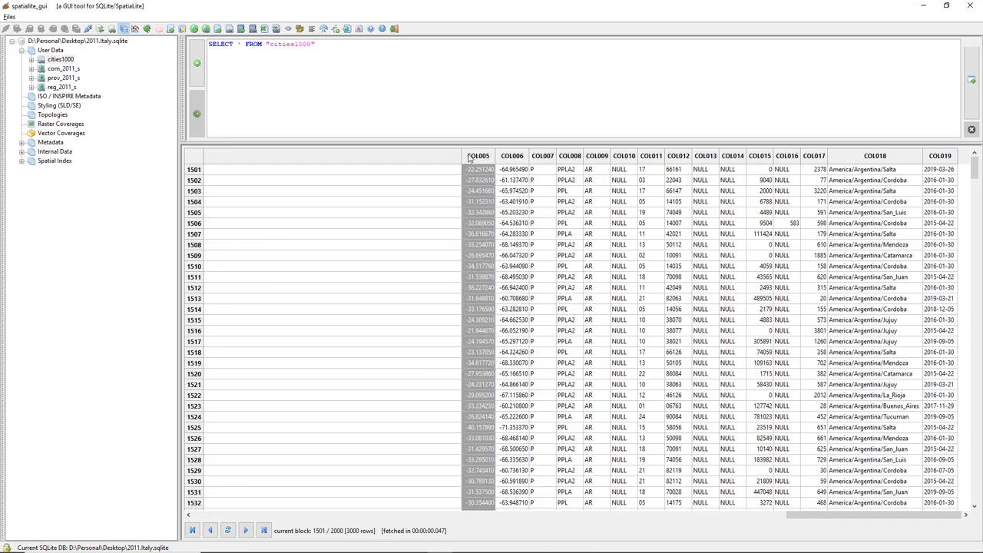
{"action": "left_click", "coordinate": [513, 156]}
{"action": "left_click", "coordinate": [542, 157]}
{"action": "left_click", "coordinate": [570, 157]}
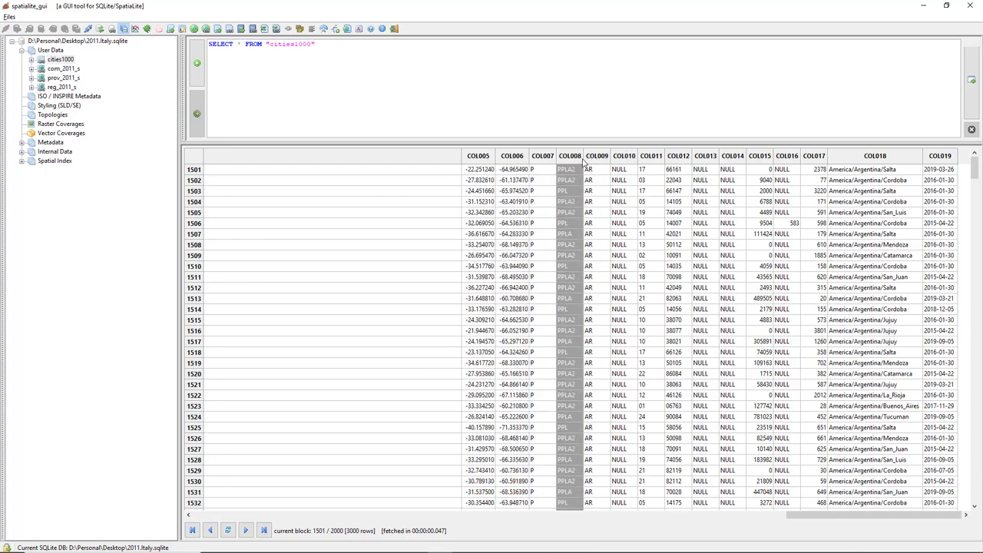
Step: Compare the coordinate columns COL005 and COL006 of cities1000, and return to the table's first columns
{"action": "left_click", "coordinate": [513, 157]}
{"action": "left_click", "coordinate": [480, 157]}
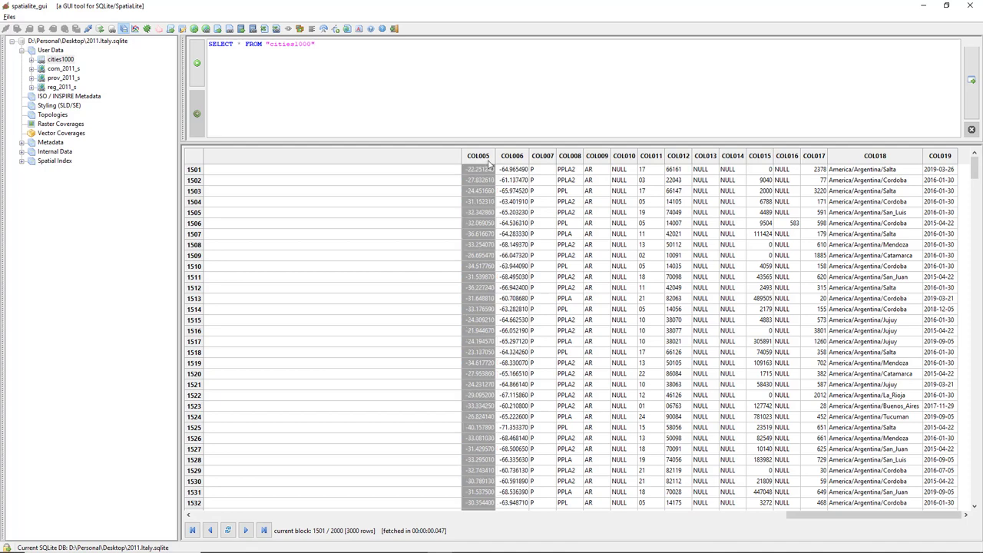
{"action": "left_click", "coordinate": [517, 157]}
{"action": "left_click", "coordinate": [492, 158]}
{"action": "left_click", "coordinate": [513, 159]}
{"action": "left_click", "coordinate": [486, 158]}
{"action": "left_click_drag", "start_coordinate": [864, 515], "coordinate": [228, 498]}
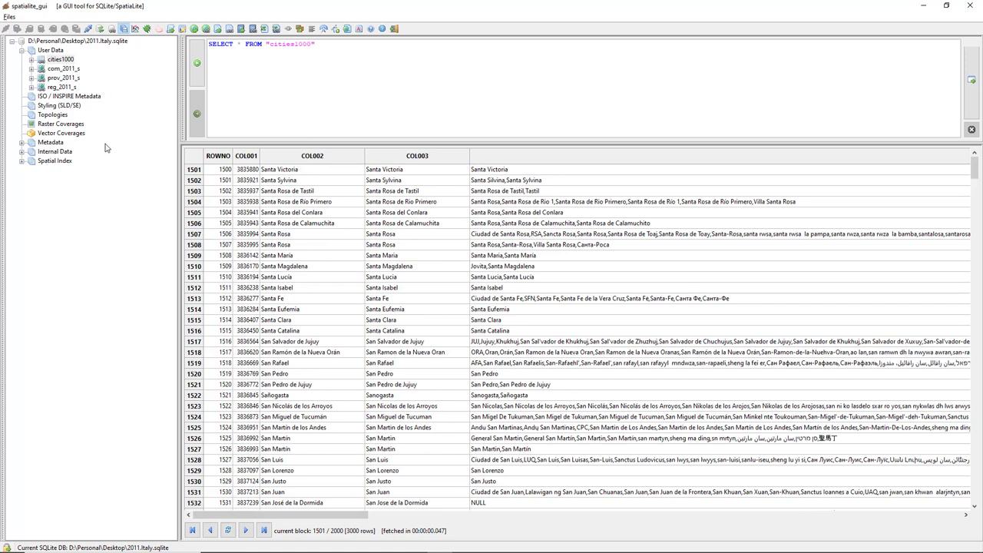
Step: Review the connected tables cities1000, reg_2011_s, prov_2011_s and com_2011_s under User Data by selecting them in turn
{"action": "left_click", "coordinate": [55, 60]}
{"action": "left_click", "coordinate": [61, 87]}
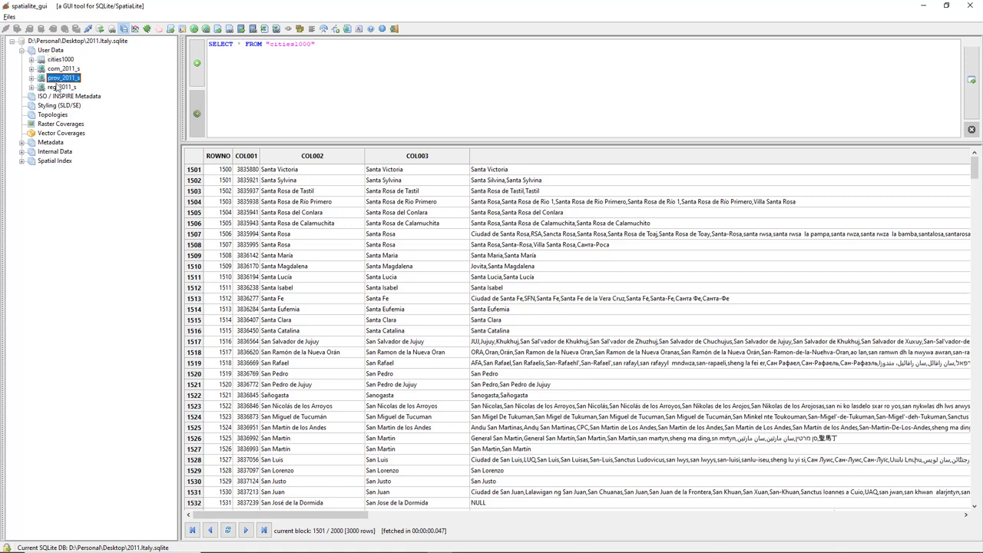
{"action": "left_click", "coordinate": [61, 78]}
{"action": "left_click", "coordinate": [61, 68]}
{"action": "left_click", "coordinate": [60, 60]}
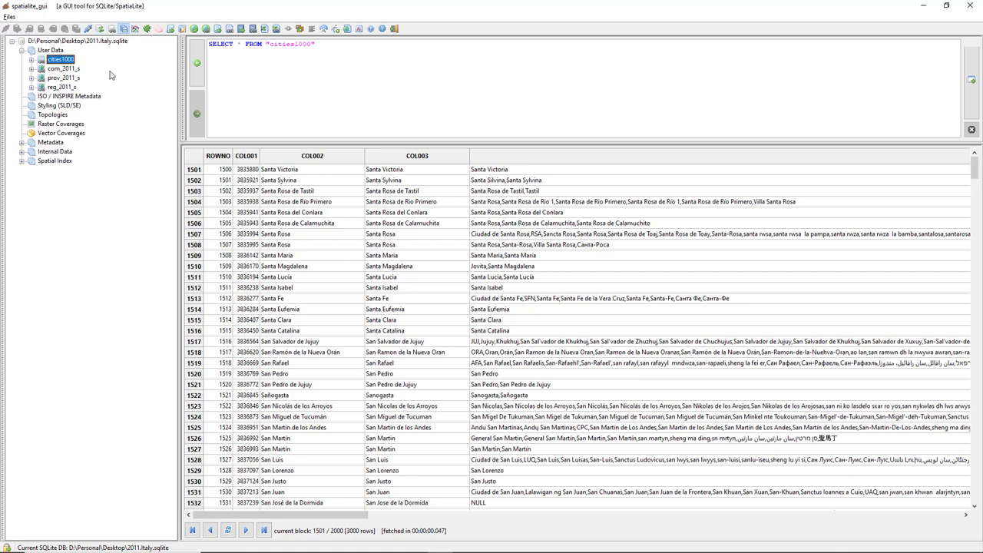
{"action": "left_click", "coordinate": [287, 148]}
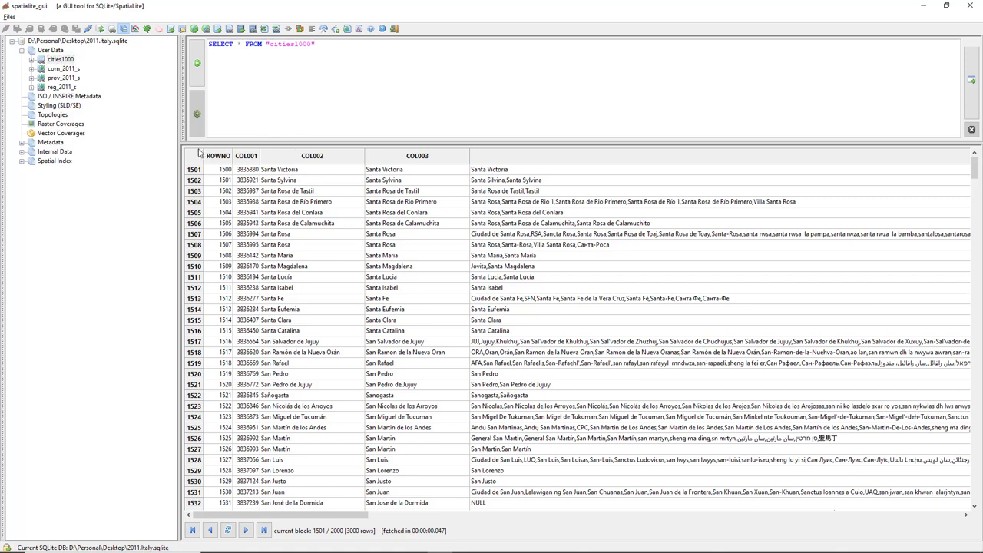